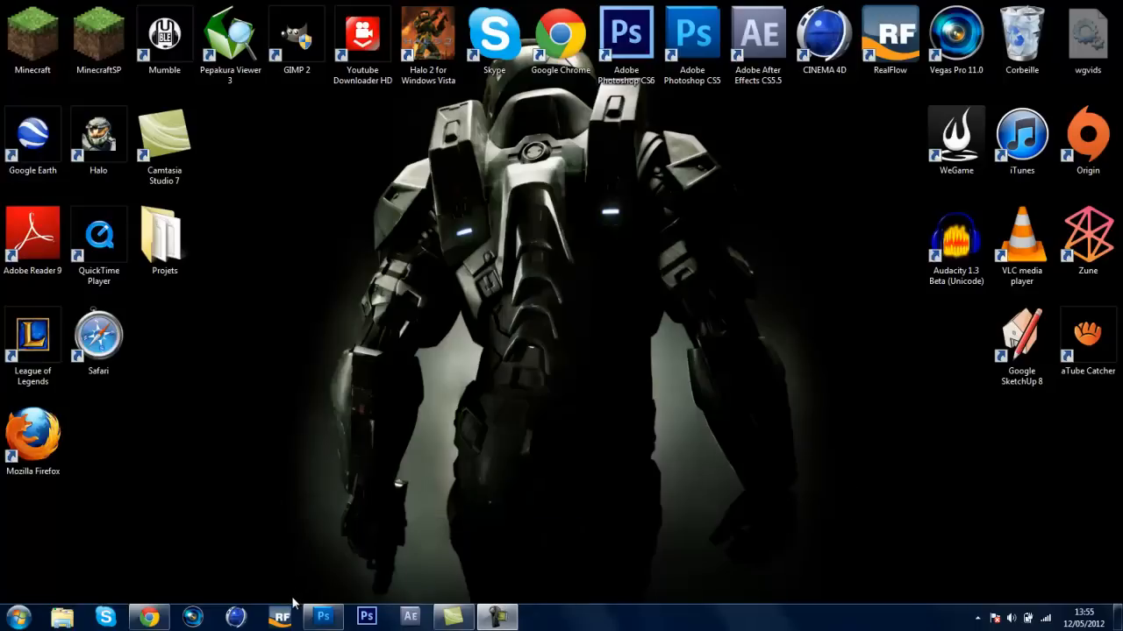
drag(325, 586, 427, 211)
drag(453, 246, 796, 603)
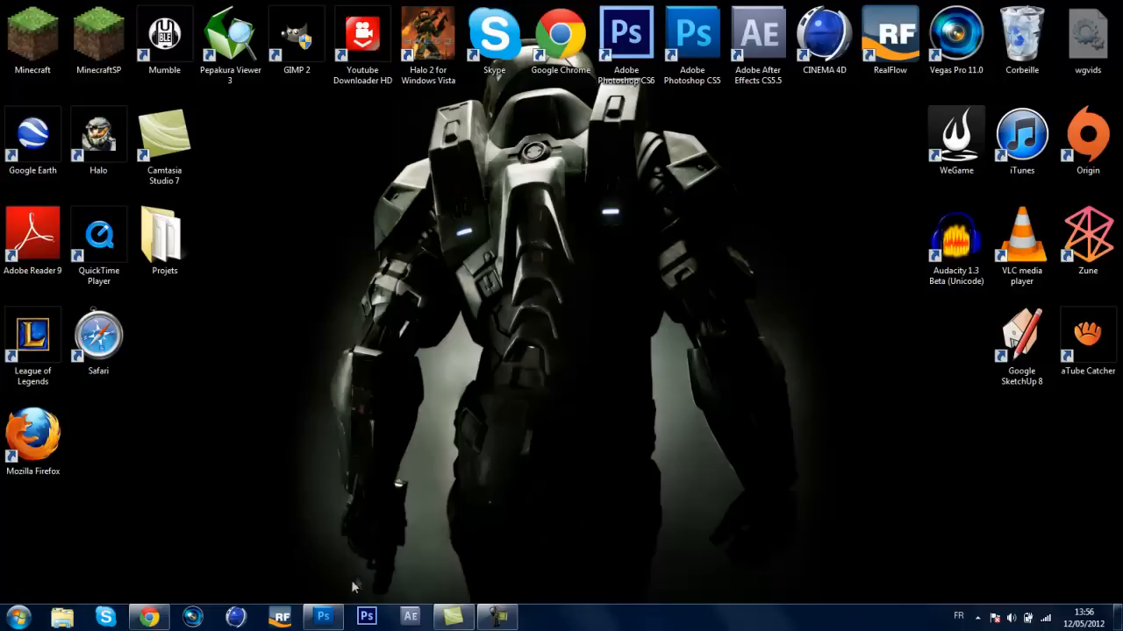
mouse_move(342, 621)
drag(411, 151, 636, 354)
drag(573, 406, 491, 174)
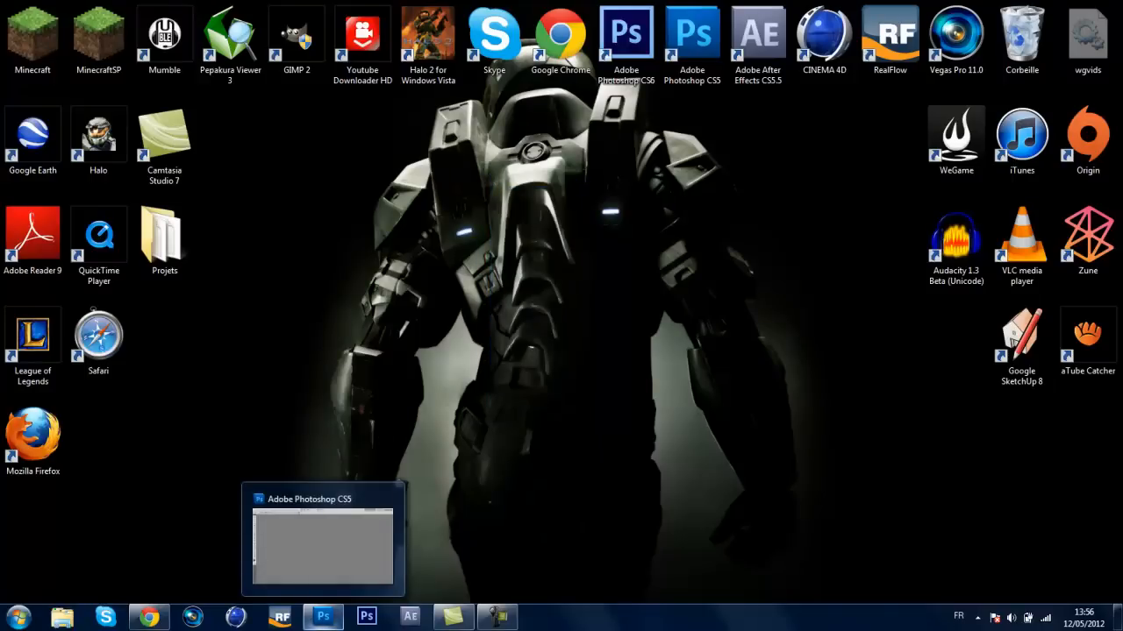
Switch to Adobe Photoshop CS5 and open the Logo HD image from the Mes Logos folder.
click(323, 617)
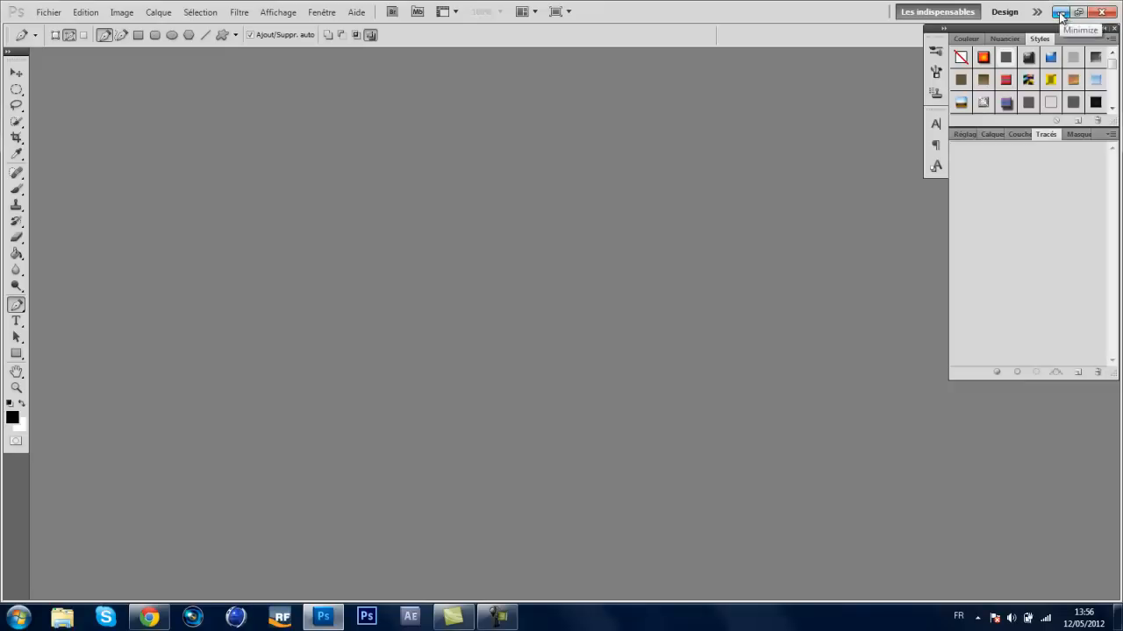
click(511, 178)
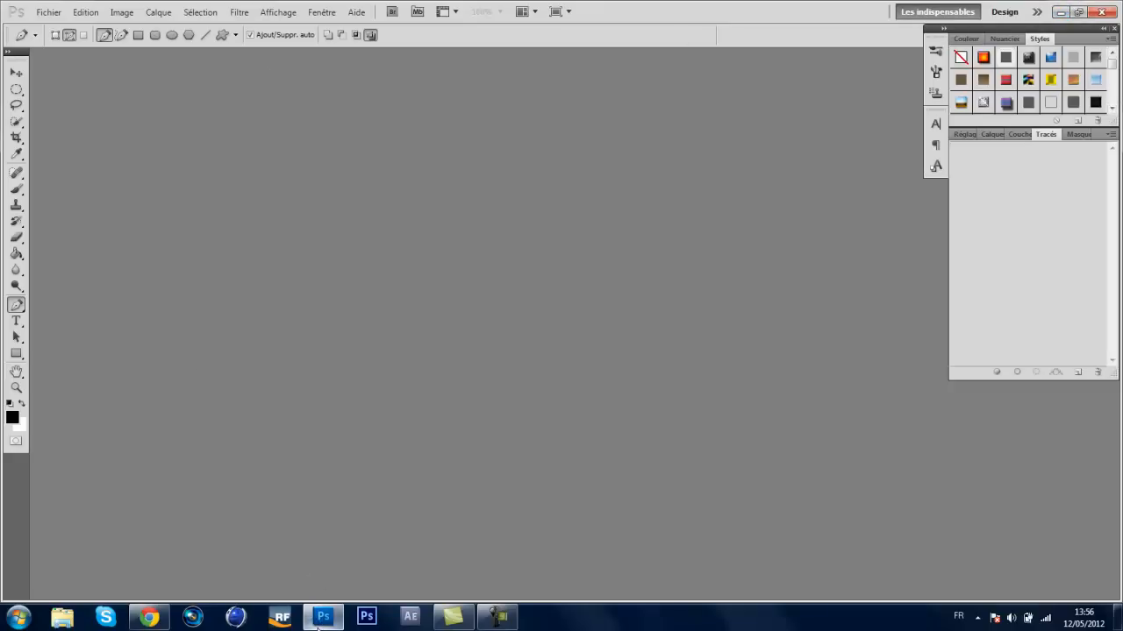
mouse_move(322, 617)
click(50, 14)
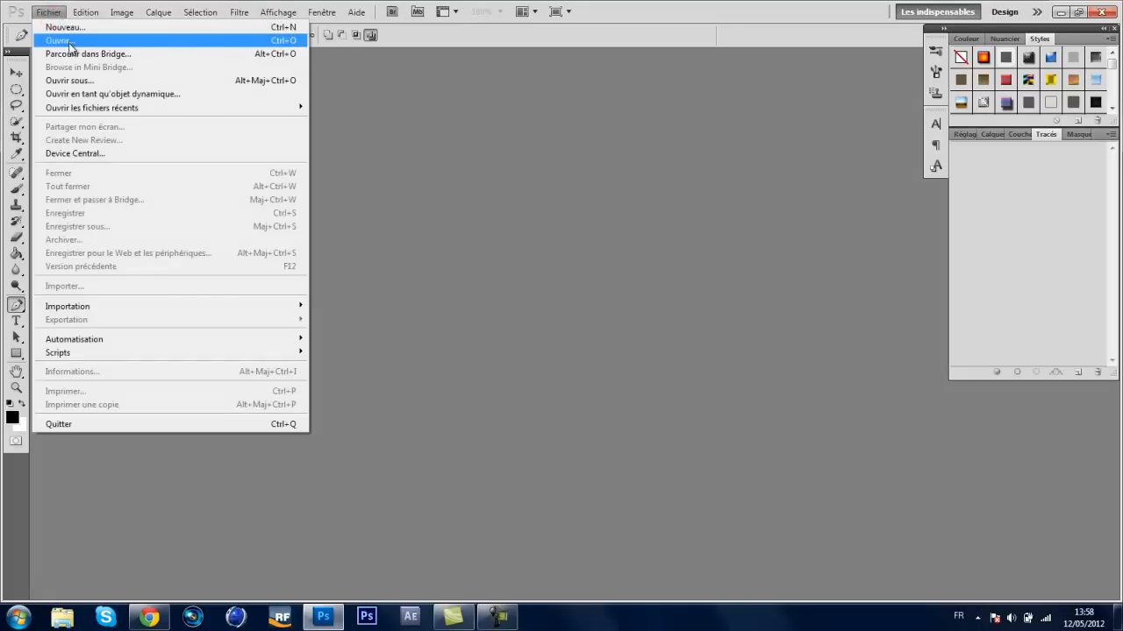
click(70, 44)
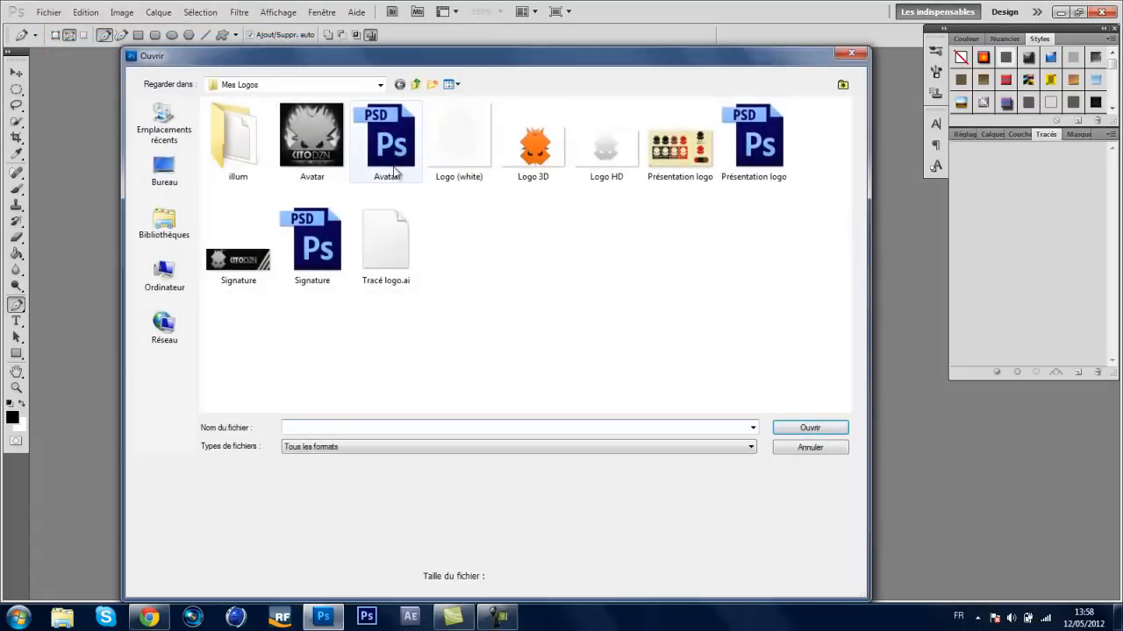
double_click(606, 145)
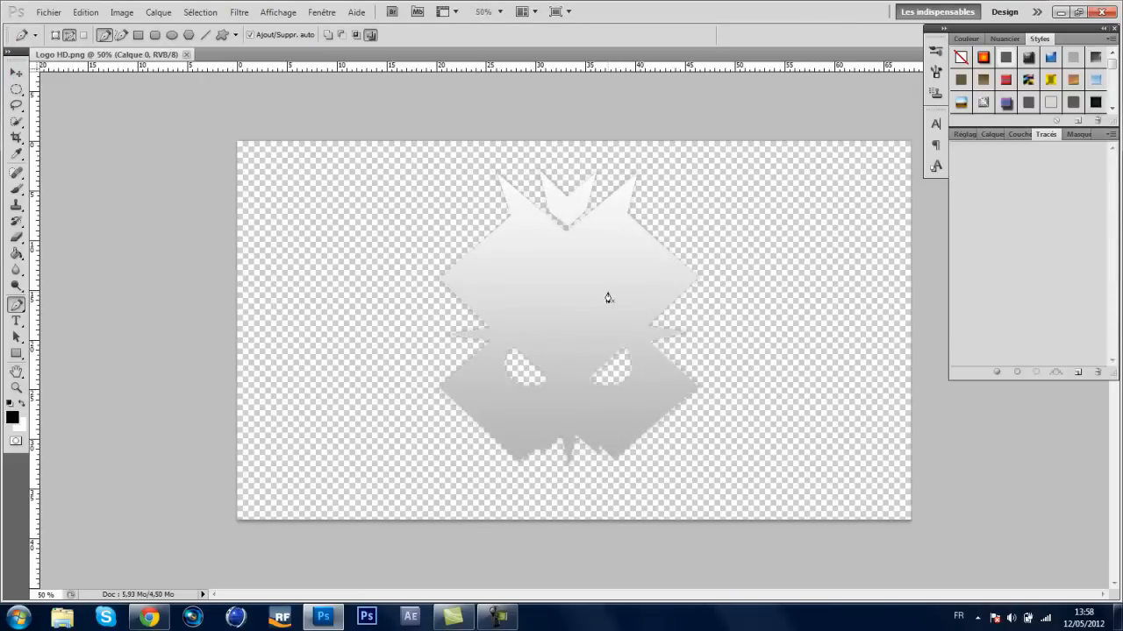
With the Pen tool, start a path at the logo's lower-left corner and trace around the spike on its left side.
click(44, 594)
text(100)
key(Return)
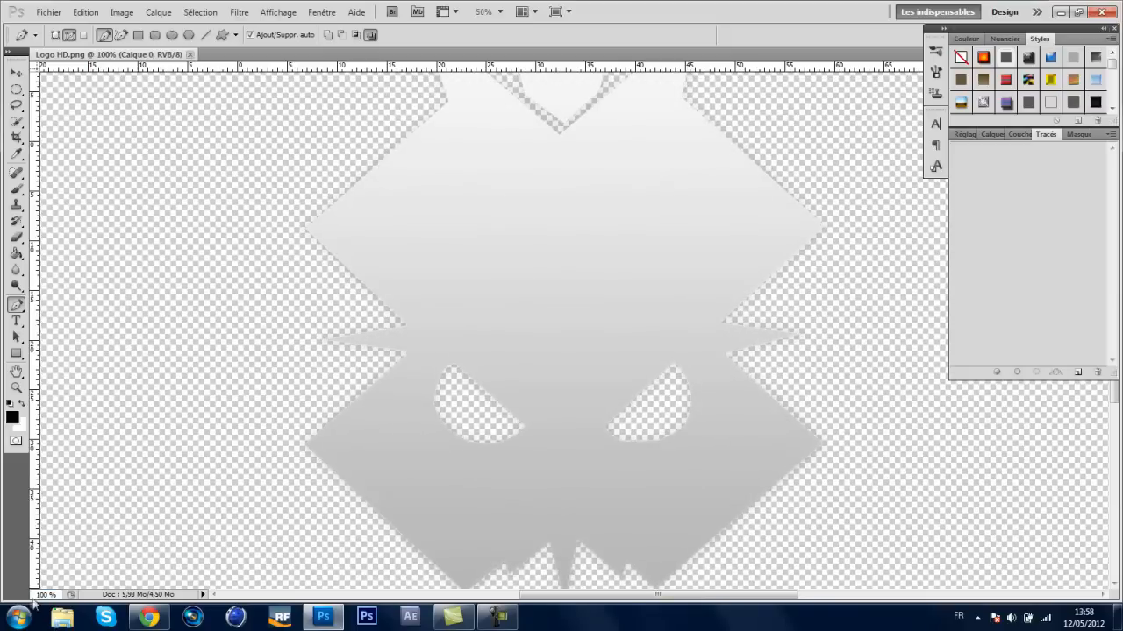
scroll(459, 338, down, 3)
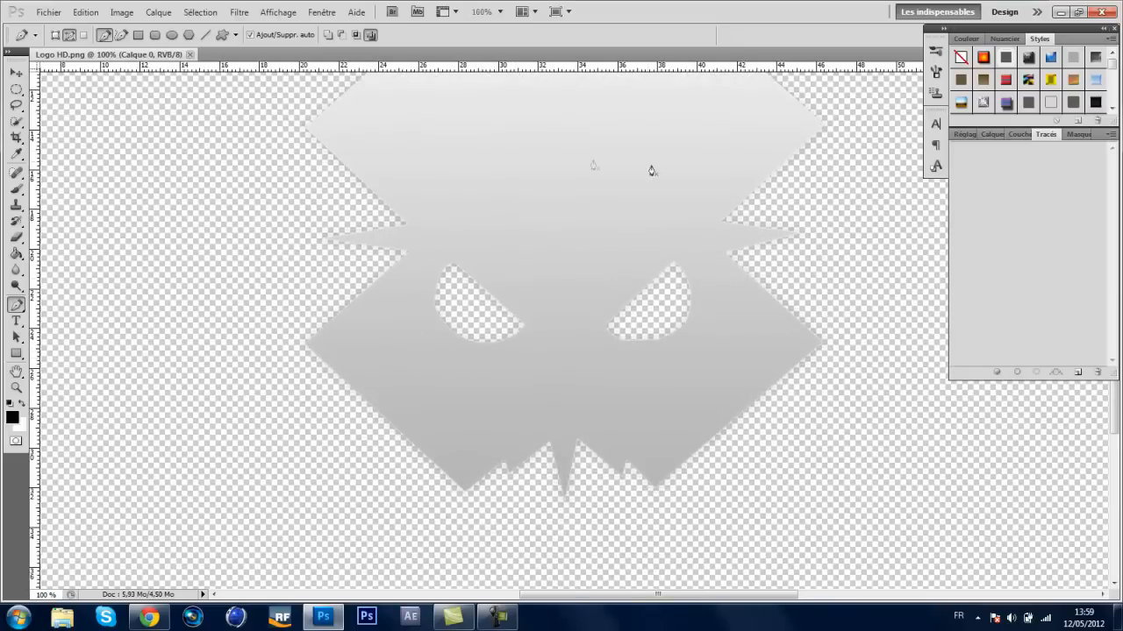
click(18, 309)
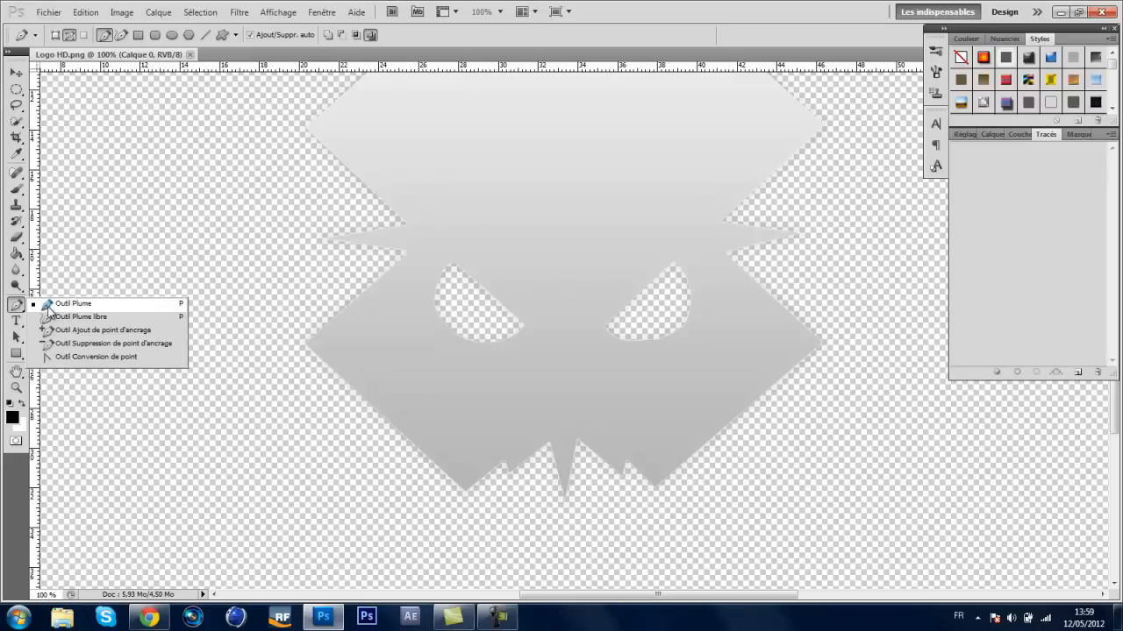
click(49, 306)
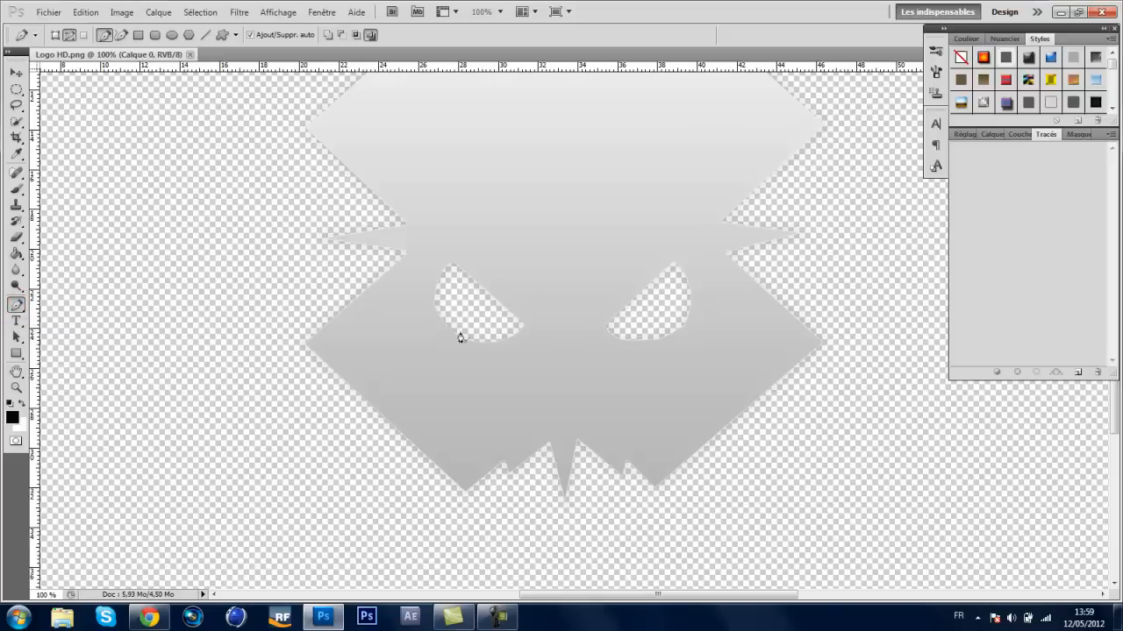
scroll(695, 405, up, 5)
scroll(695, 405, up, 7)
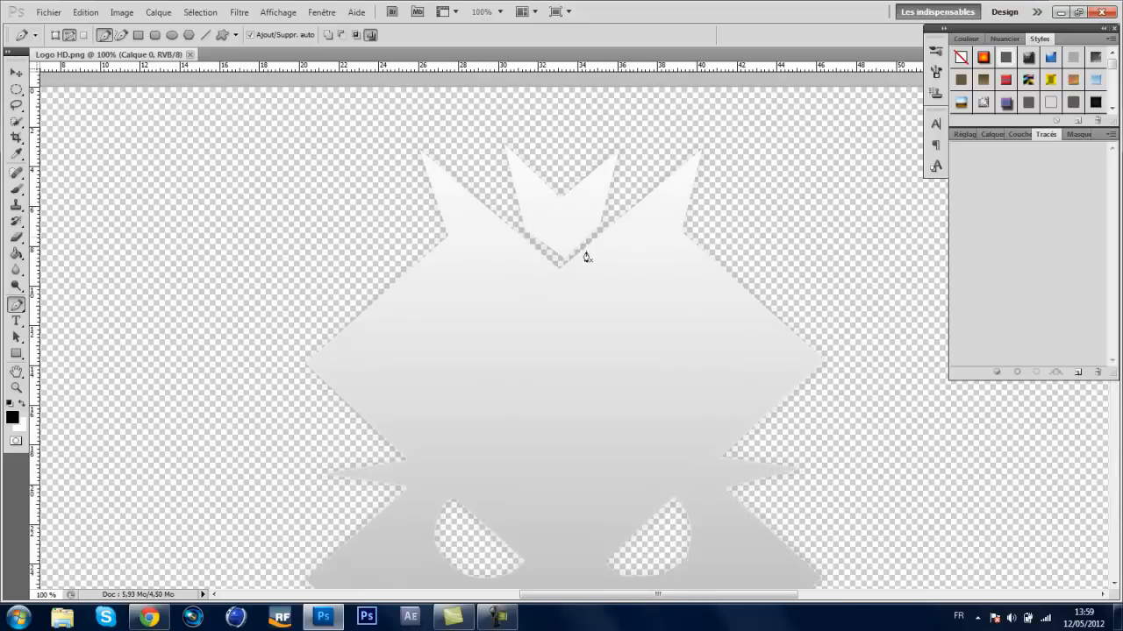
scroll(585, 254, down, 2)
scroll(605, 270, down, 2)
scroll(621, 273, down, 7)
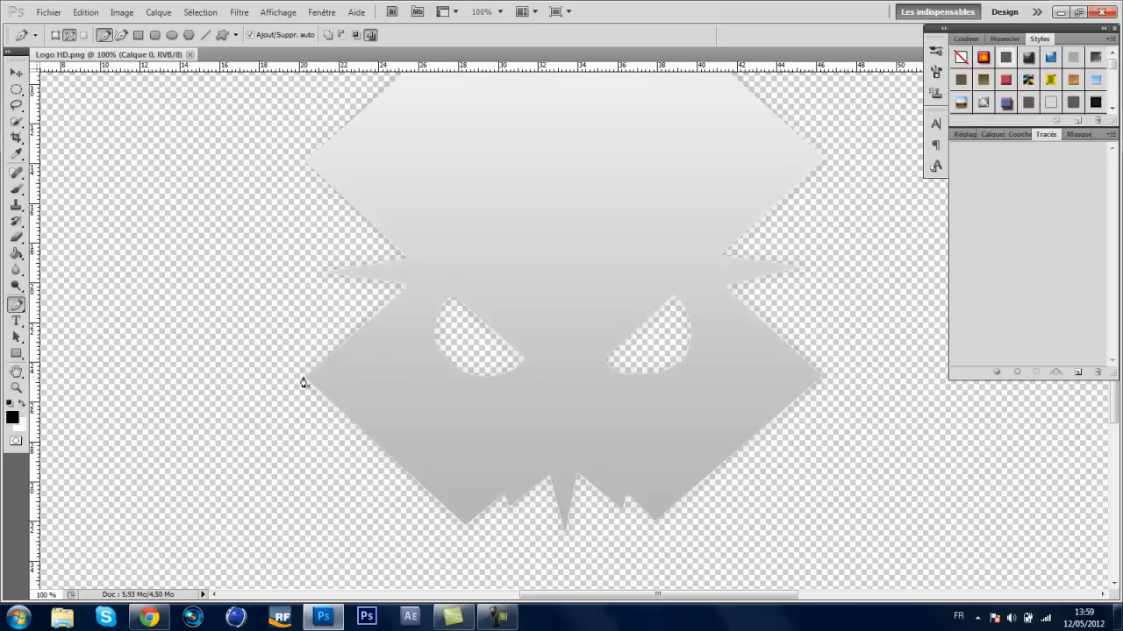
click(304, 377)
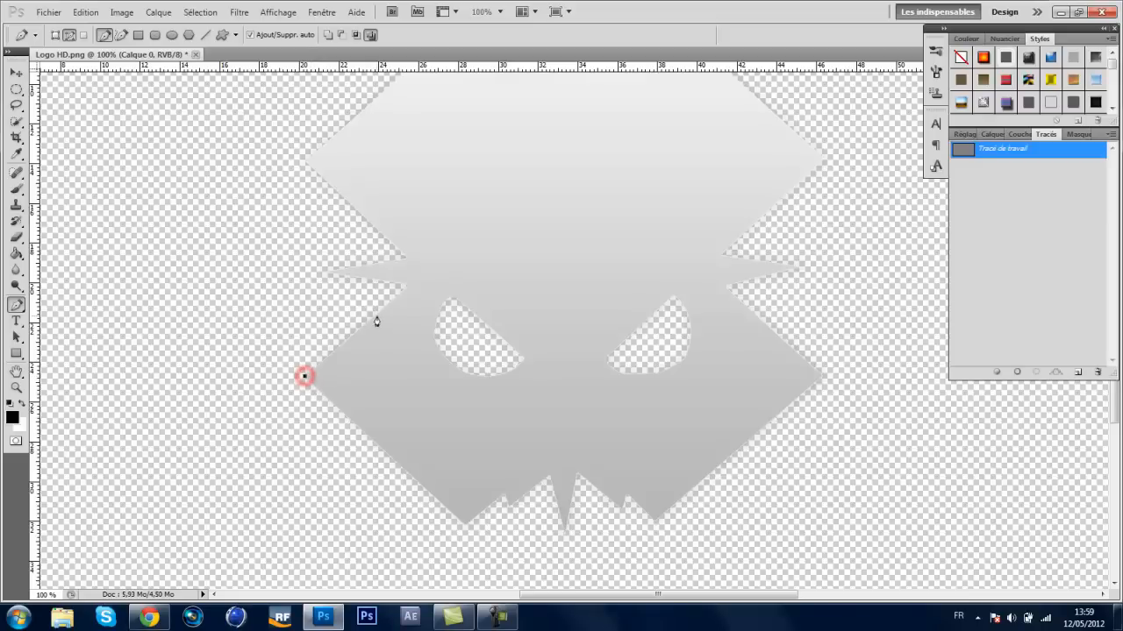
click(408, 285)
click(325, 273)
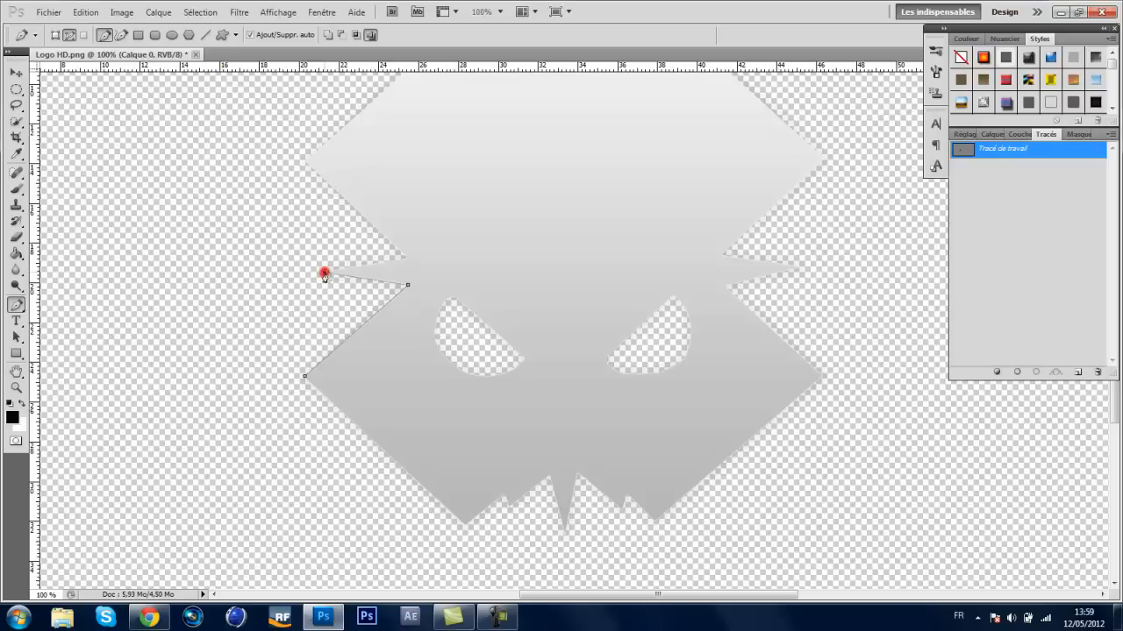
click(408, 260)
Continue the path along the logo's upper-left edges, around the left horn and down to the central V notch.
scroll(246, 191, up, 3)
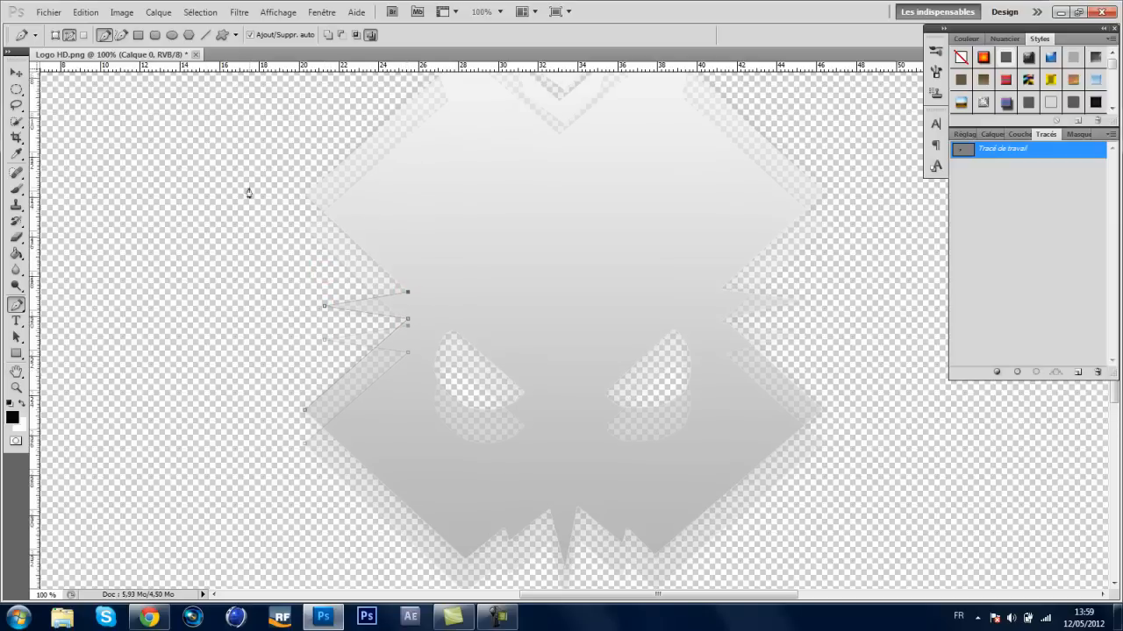
click(306, 263)
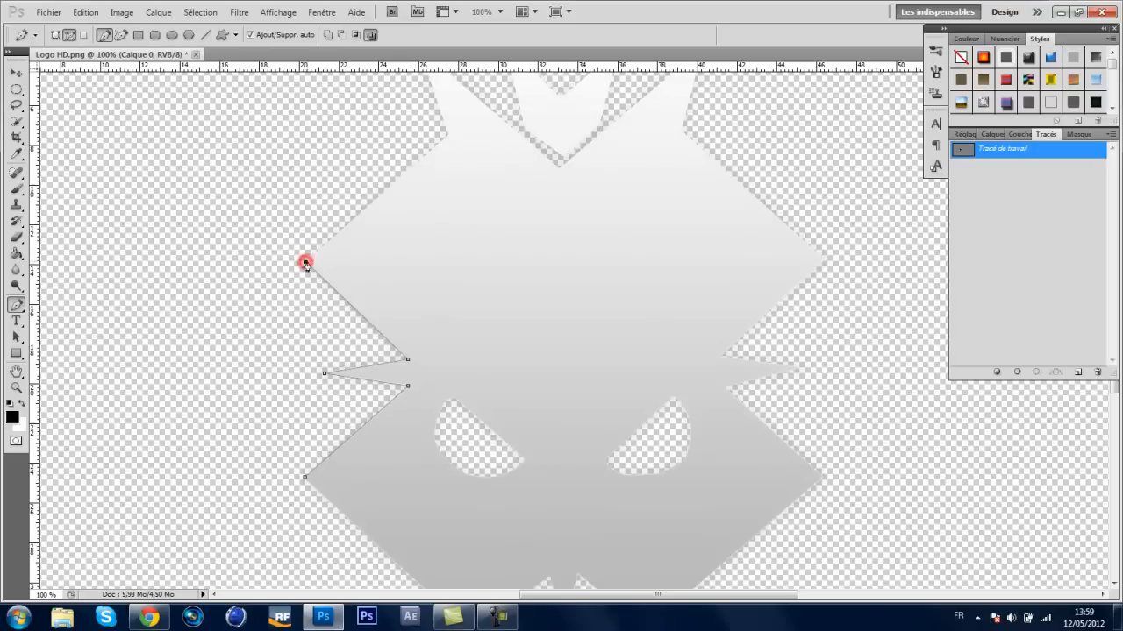
scroll(421, 166, up, 2)
click(447, 202)
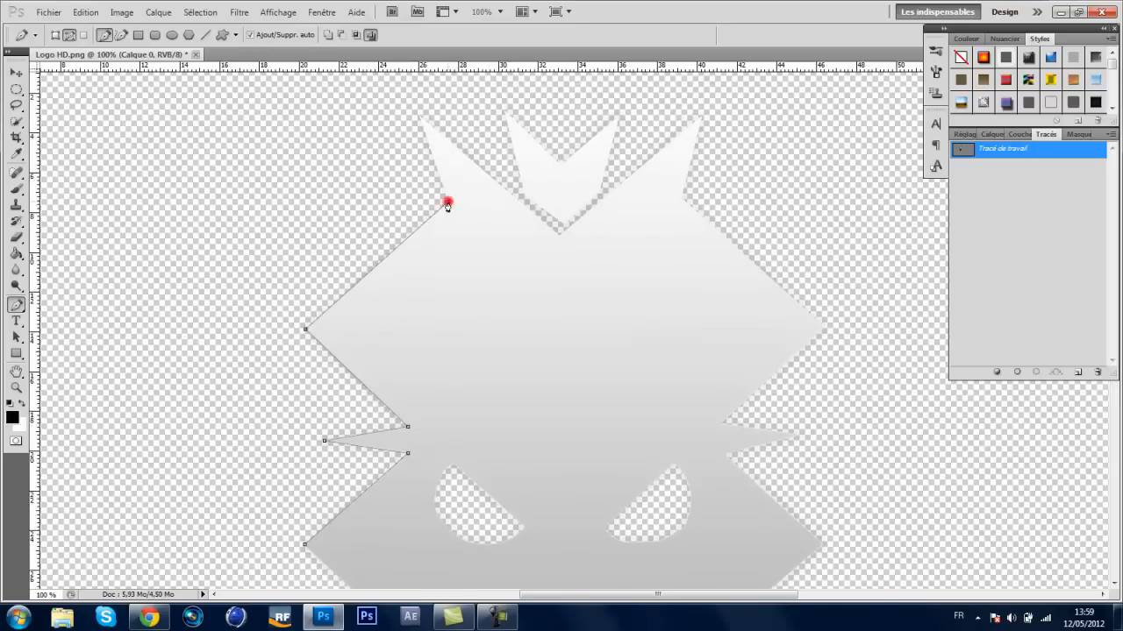
click(419, 115)
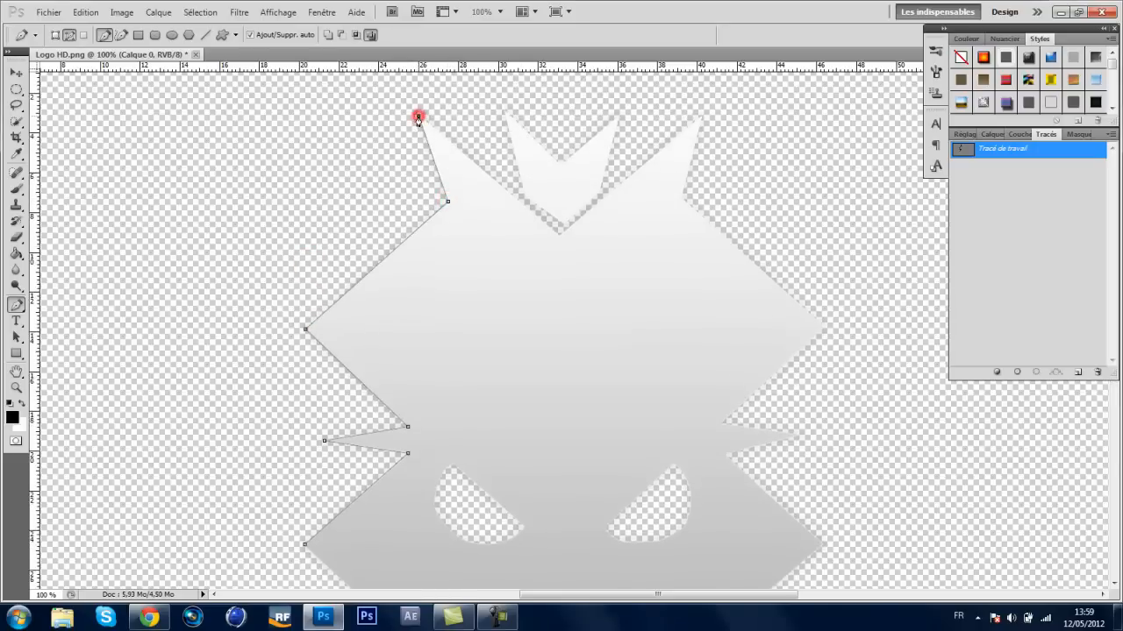
click(559, 236)
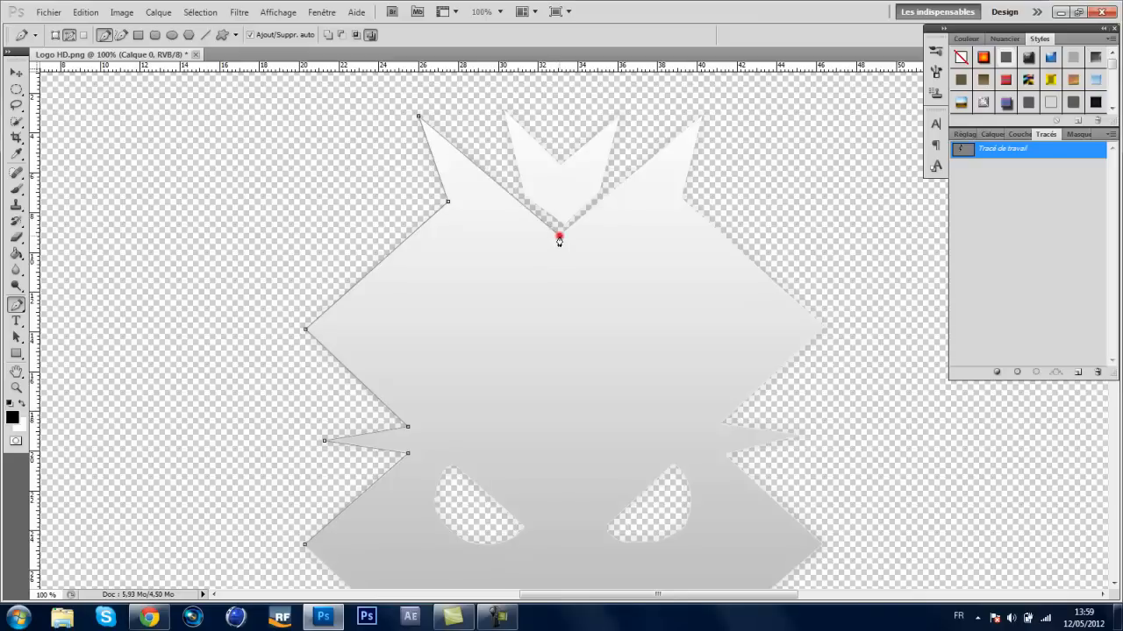
Extend the path around the right horn and the upper-right corner to the notch above the right spike.
click(701, 116)
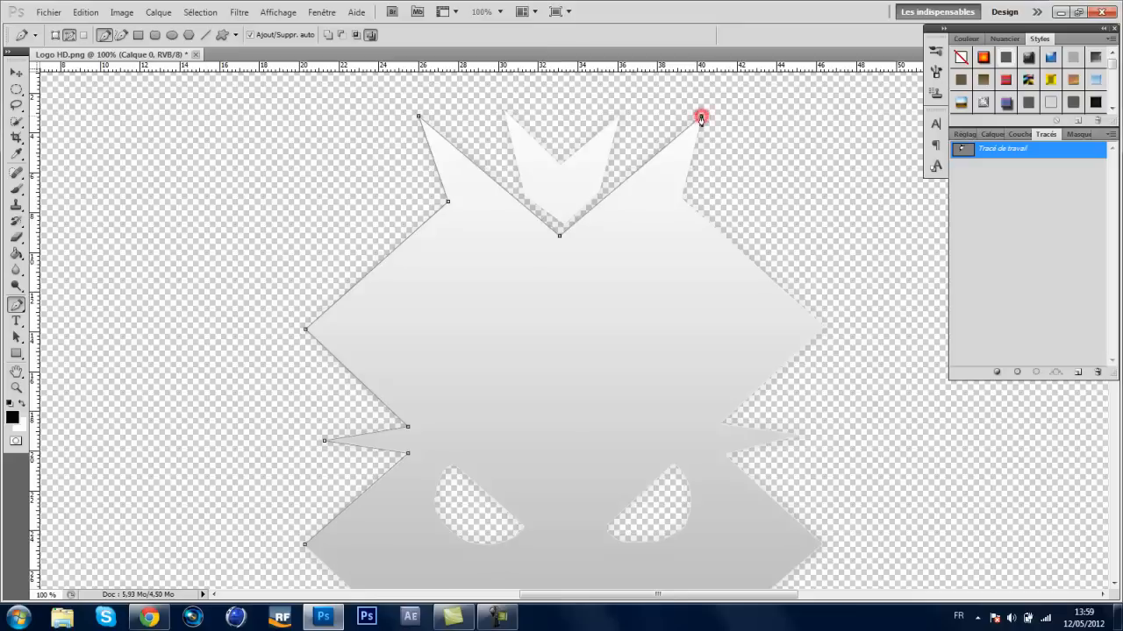
click(681, 199)
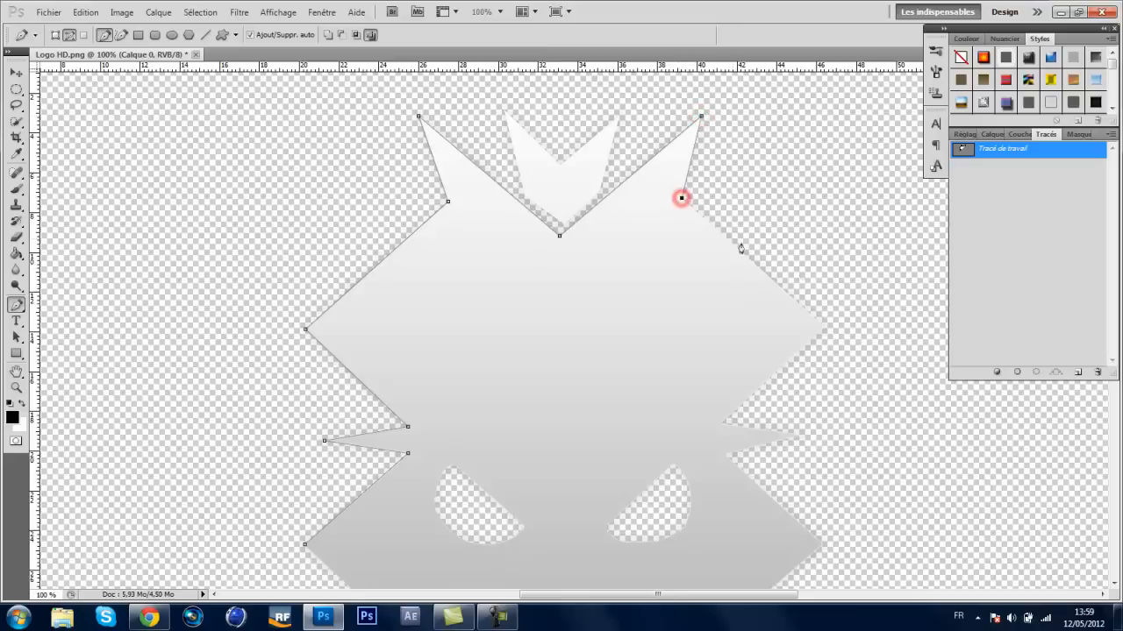
click(821, 329)
click(722, 428)
Trace the path around the right side spike and out to the logo's lower-right corner.
scroll(797, 404, down, 5)
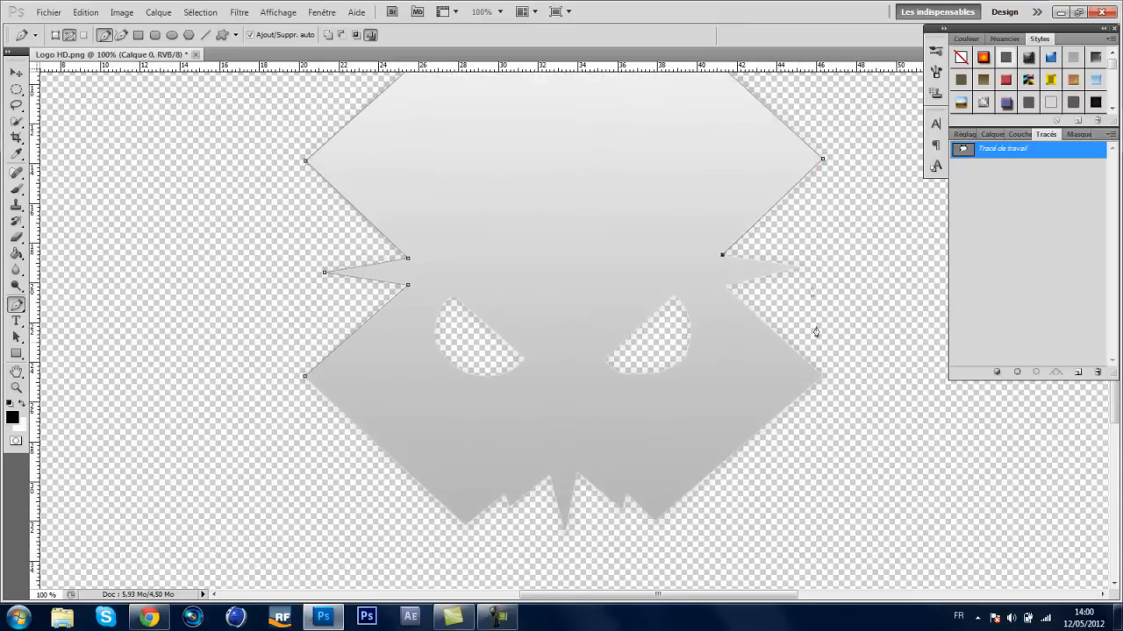
click(799, 266)
click(724, 287)
click(822, 376)
Trace the jagged teeth along the logo's bottom edge and close the outline path at its starting anchor point.
click(655, 521)
click(626, 495)
click(622, 510)
click(577, 474)
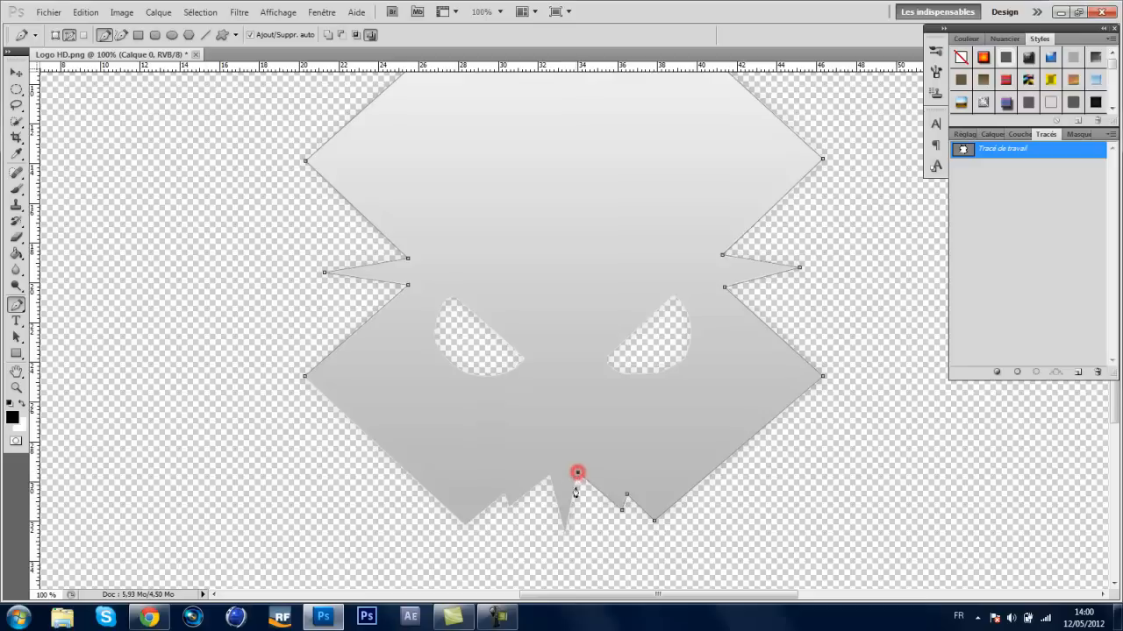
click(565, 532)
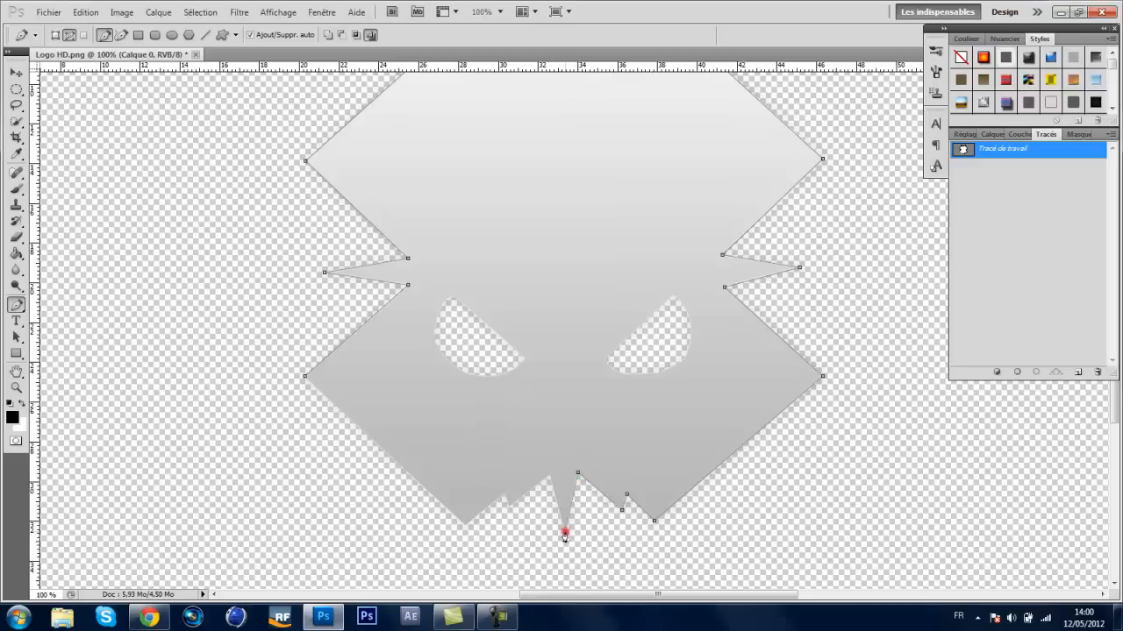
click(549, 476)
click(508, 503)
click(505, 494)
click(463, 527)
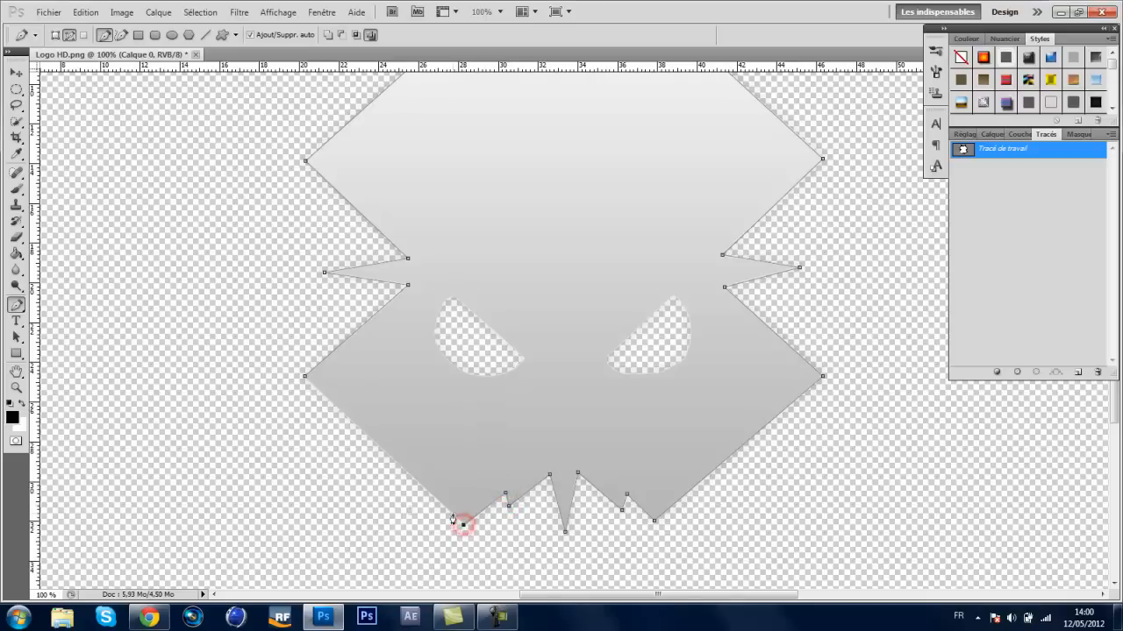
click(305, 379)
Trace the right eye as a closed path with a straight upper edge and a curved lower edge.
scroll(628, 319, up, 3)
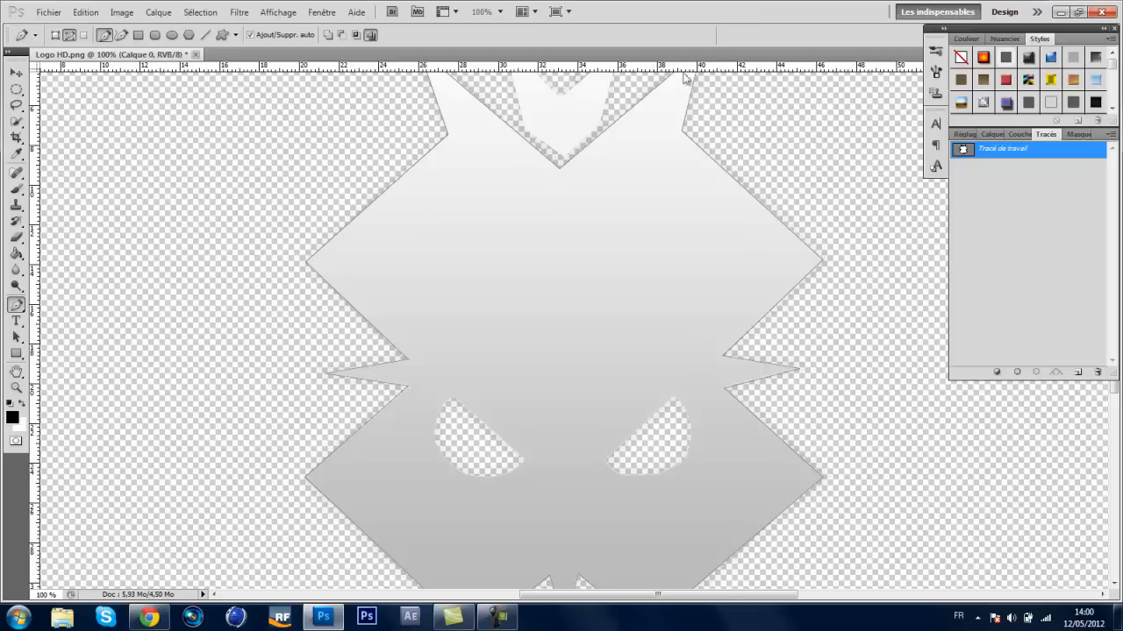
scroll(552, 424, up, 2)
scroll(586, 339, down, 2)
scroll(586, 340, down, 1)
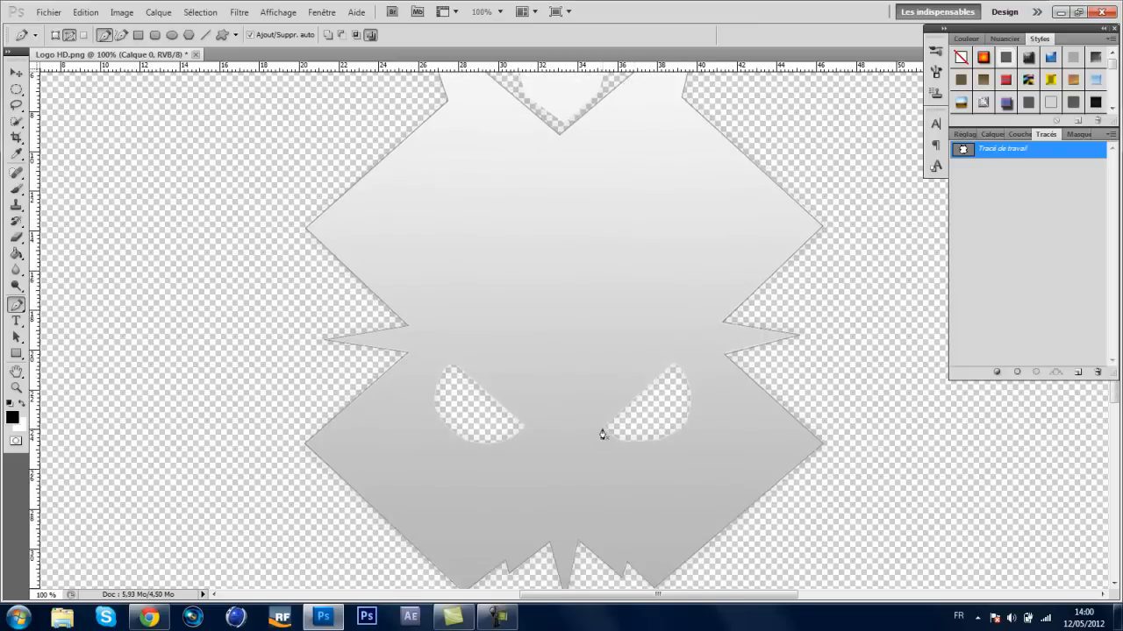
click(604, 428)
click(672, 363)
drag(679, 432, 652, 471)
alt+click(679, 429)
drag(606, 428, 576, 401)
Trace the left eye as a closed path with a straight upper edge and a curved lower edge.
click(455, 363)
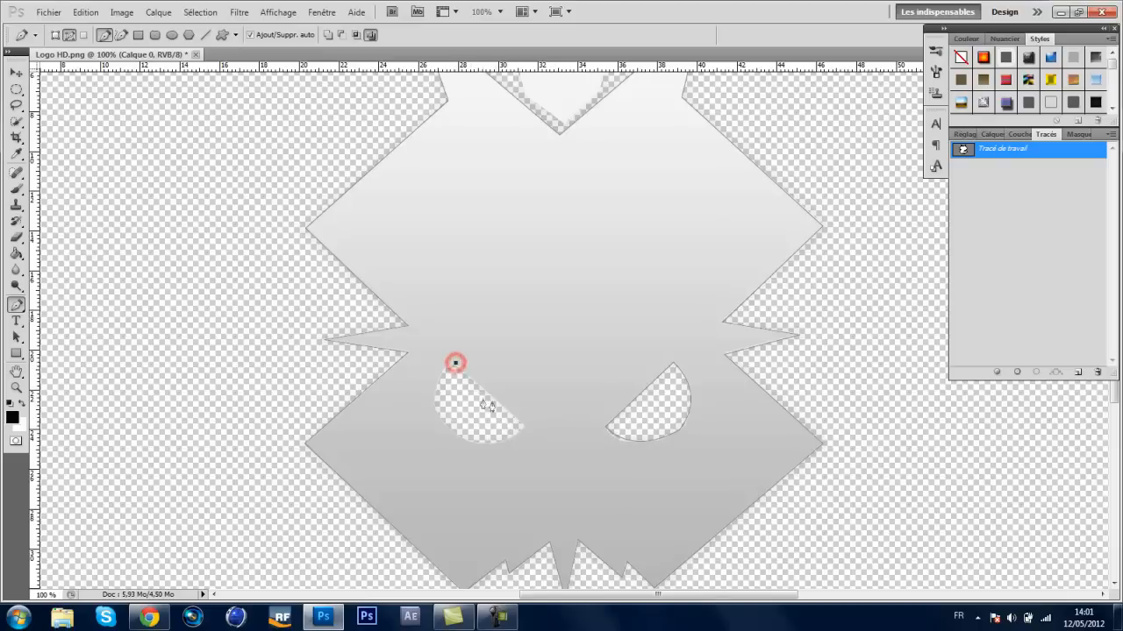
click(525, 427)
drag(453, 432, 410, 406)
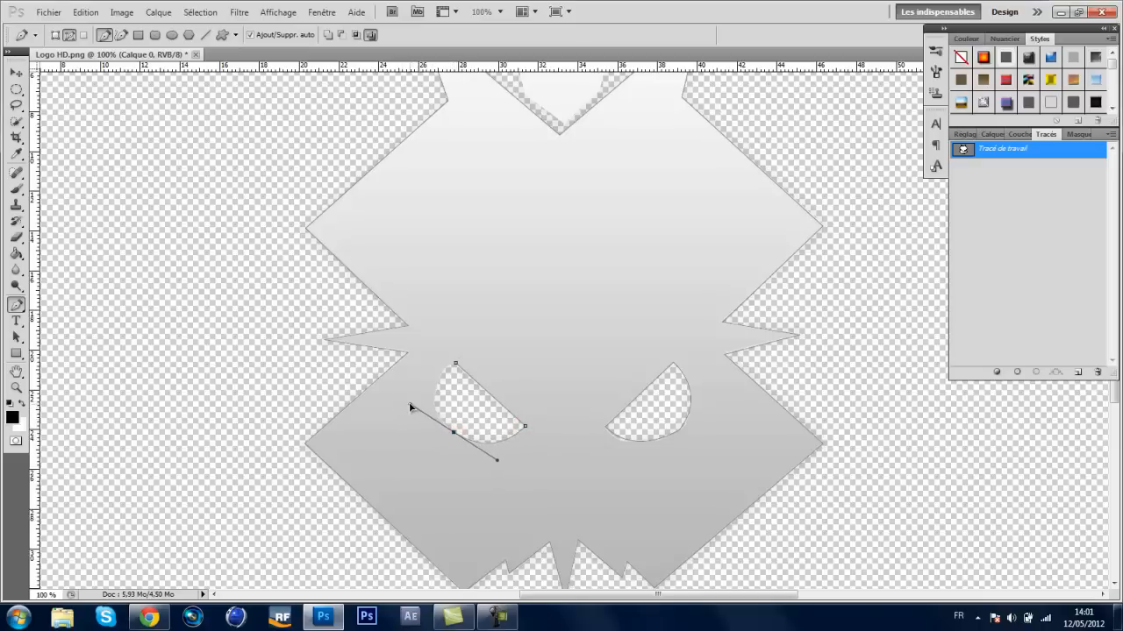
key(c)
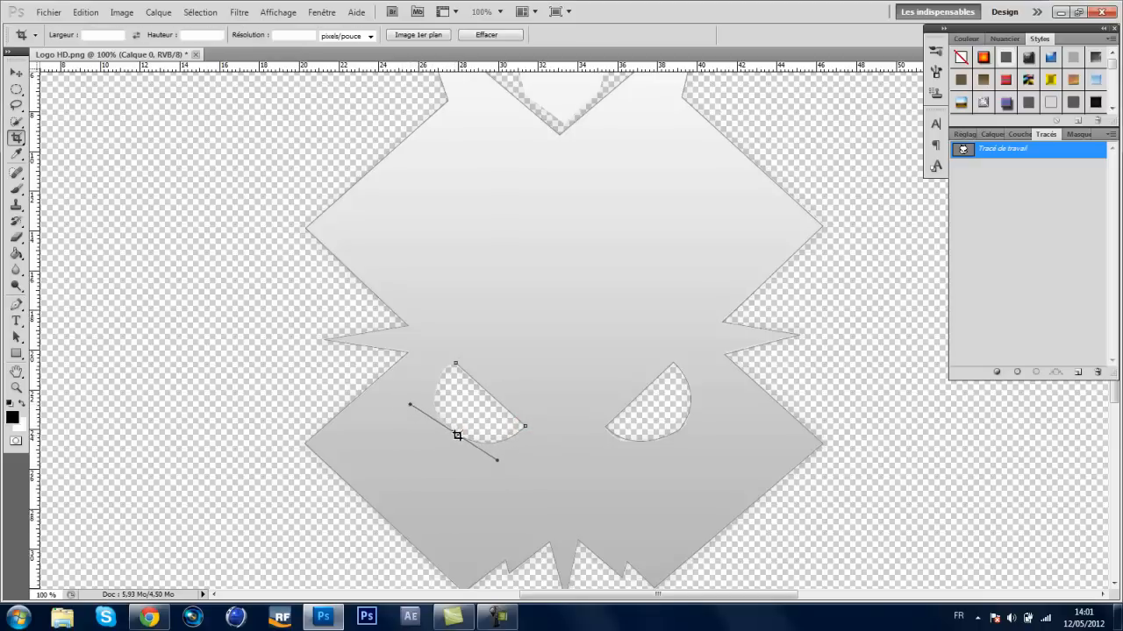
click(15, 304)
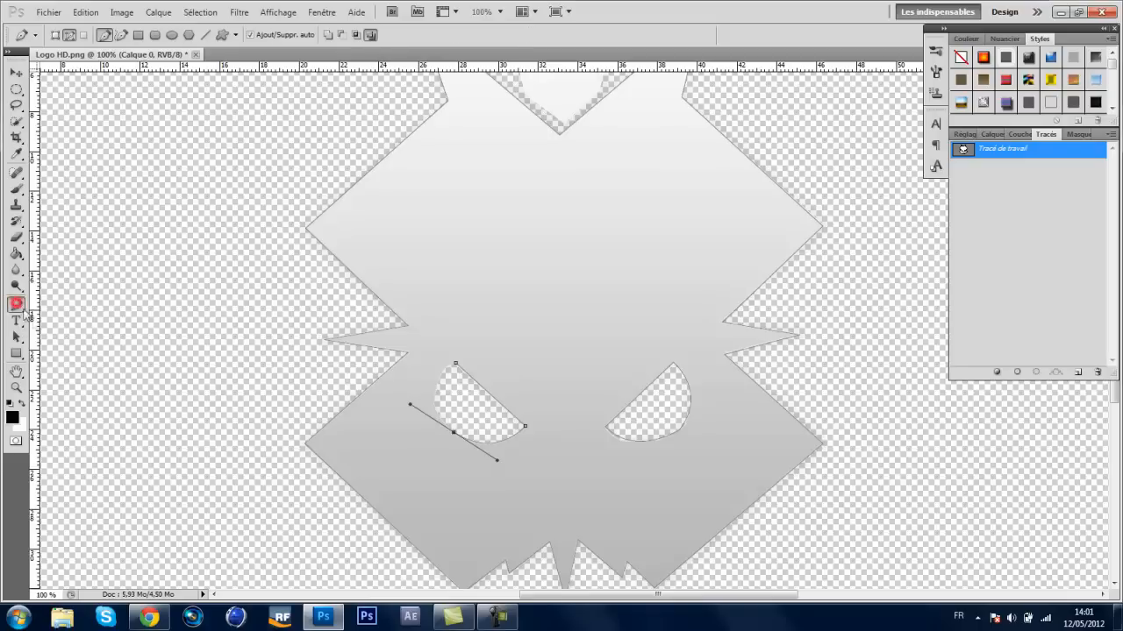
alt+click(454, 433)
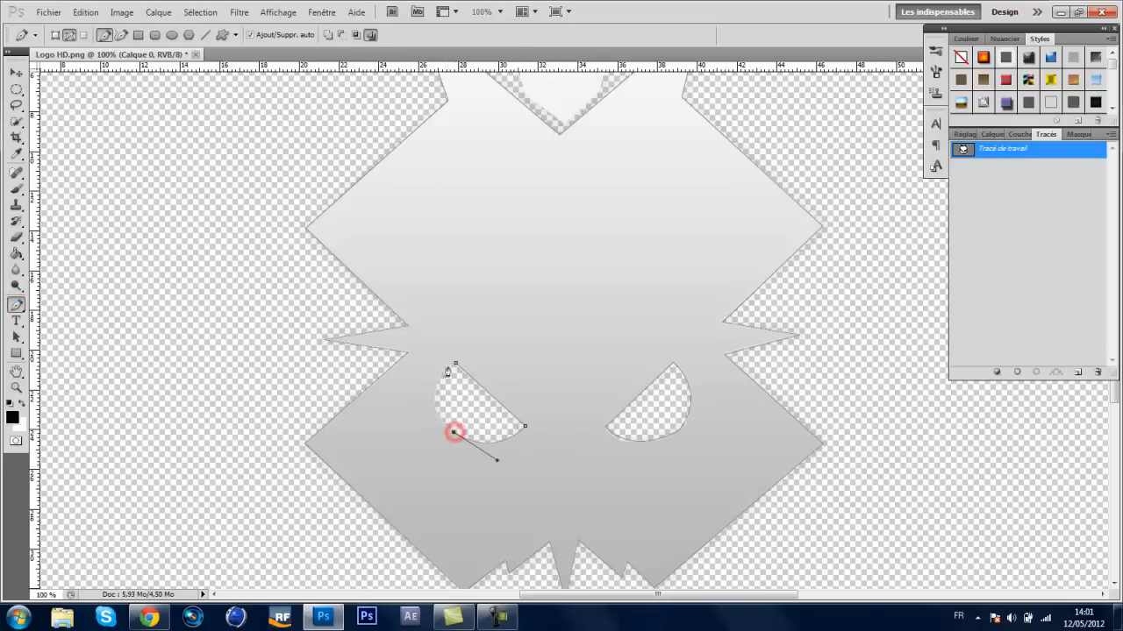
drag(456, 365, 500, 326)
Trace the crown-shaped piece between the logo's two top spikes as a closed straight-edged path.
scroll(676, 233, up, 2)
scroll(570, 237, up, 5)
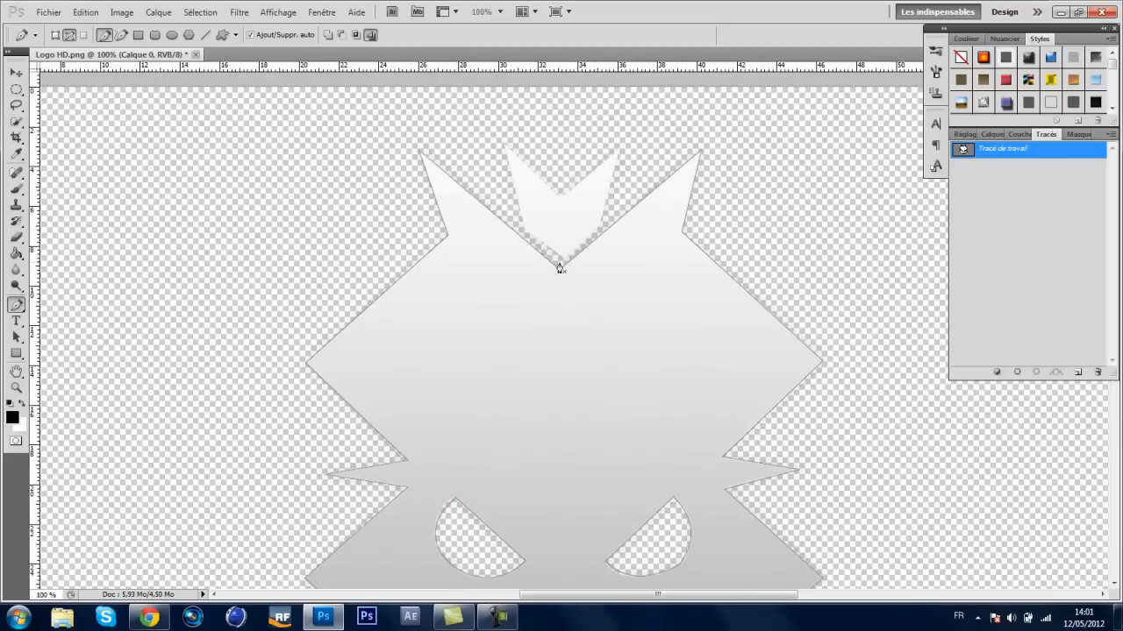
click(562, 258)
click(524, 229)
click(503, 143)
click(560, 196)
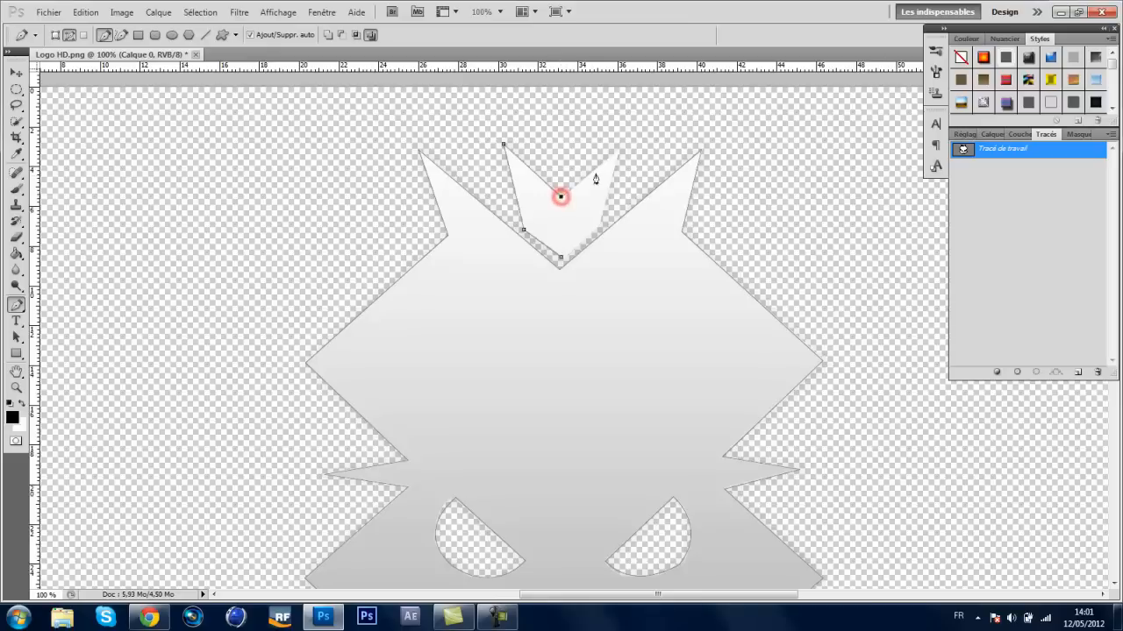
click(618, 149)
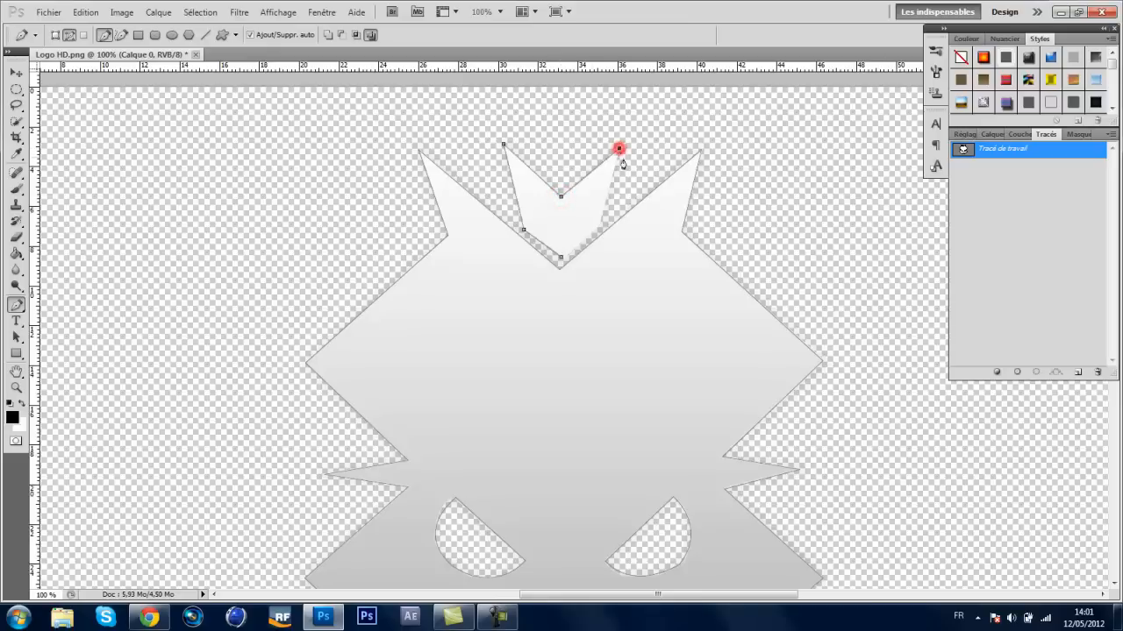
click(599, 227)
click(561, 257)
Save the work path as a permanent path named Tracé 1.
scroll(597, 252, down, 3)
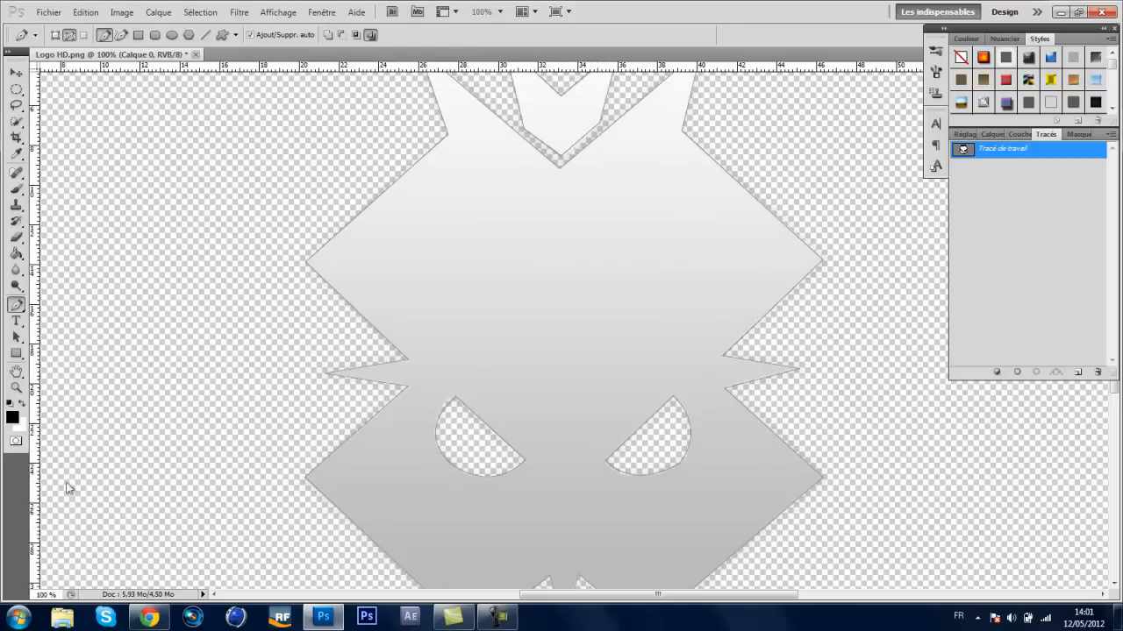
click(990, 135)
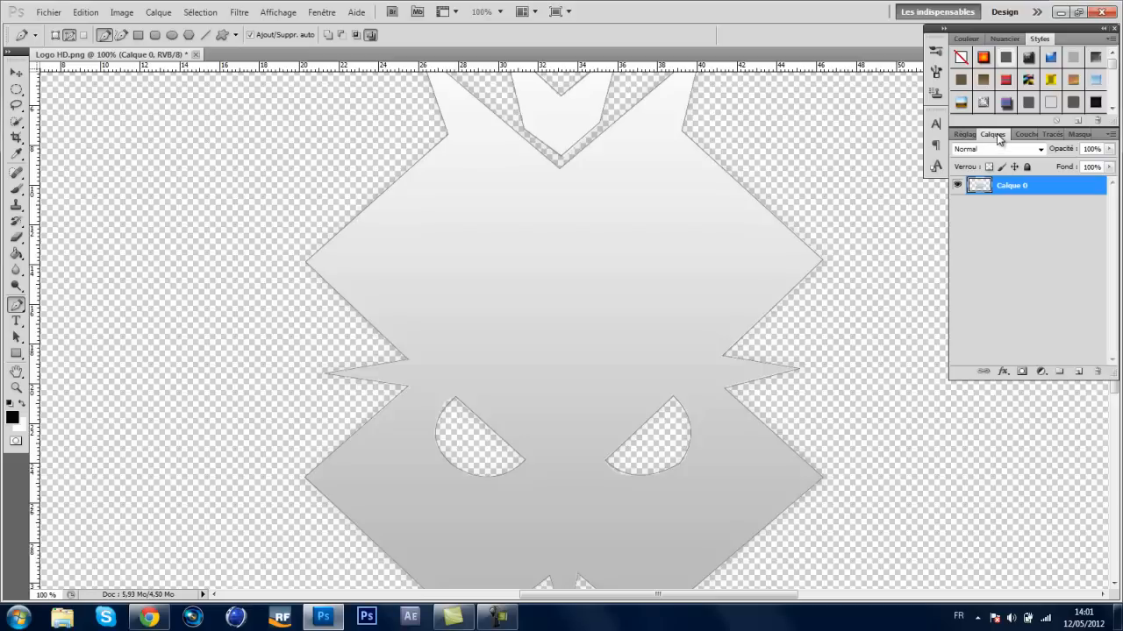
click(1048, 137)
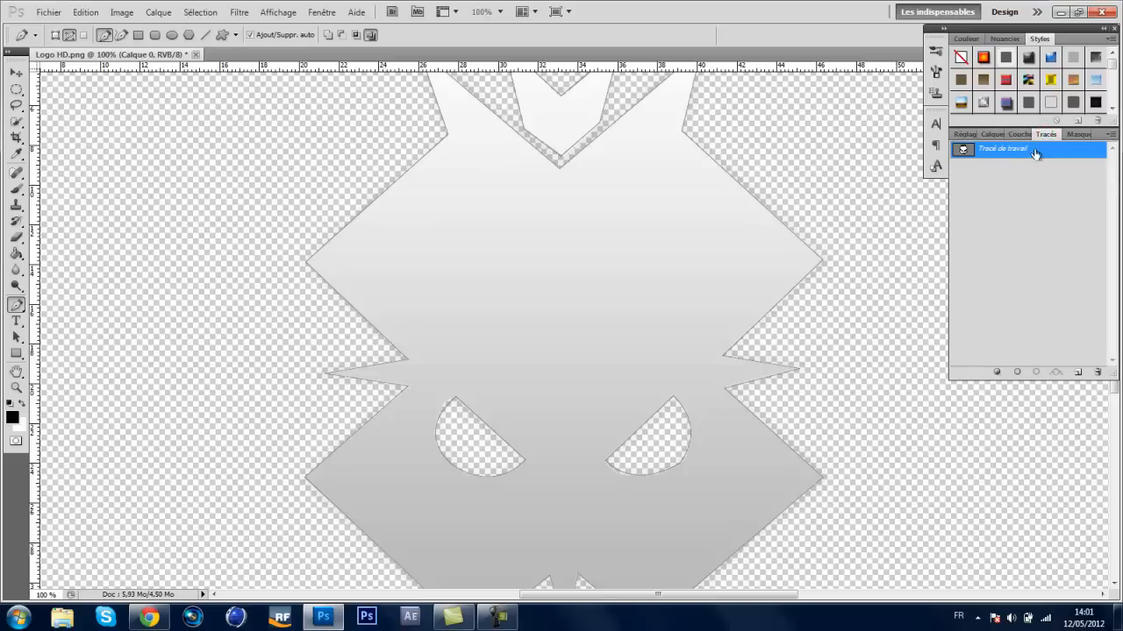
click(326, 12)
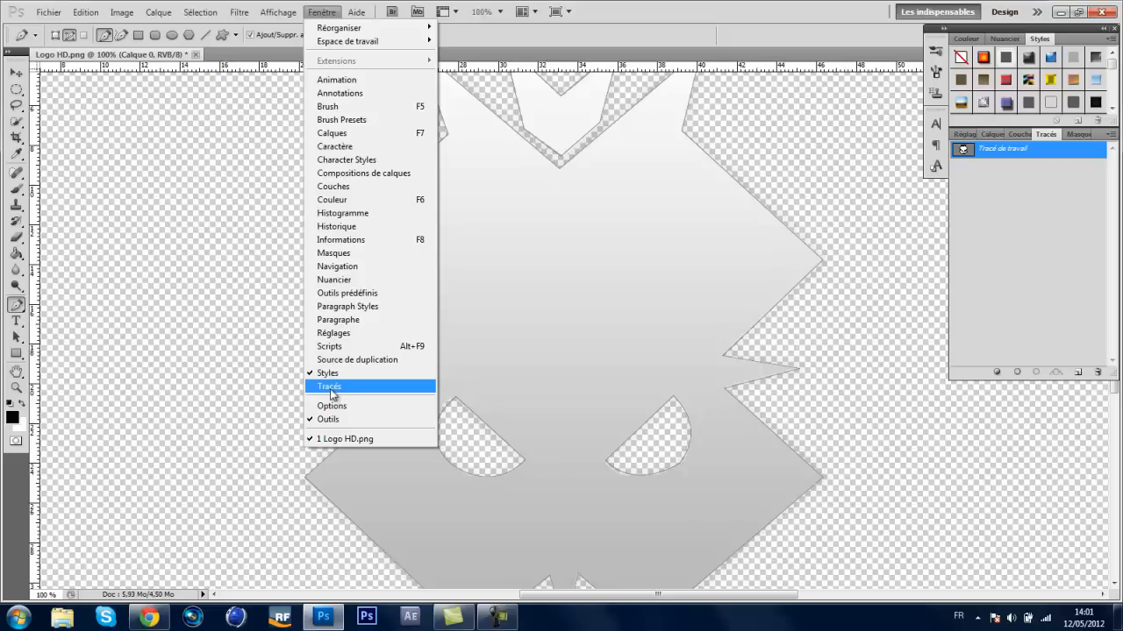
click(1060, 268)
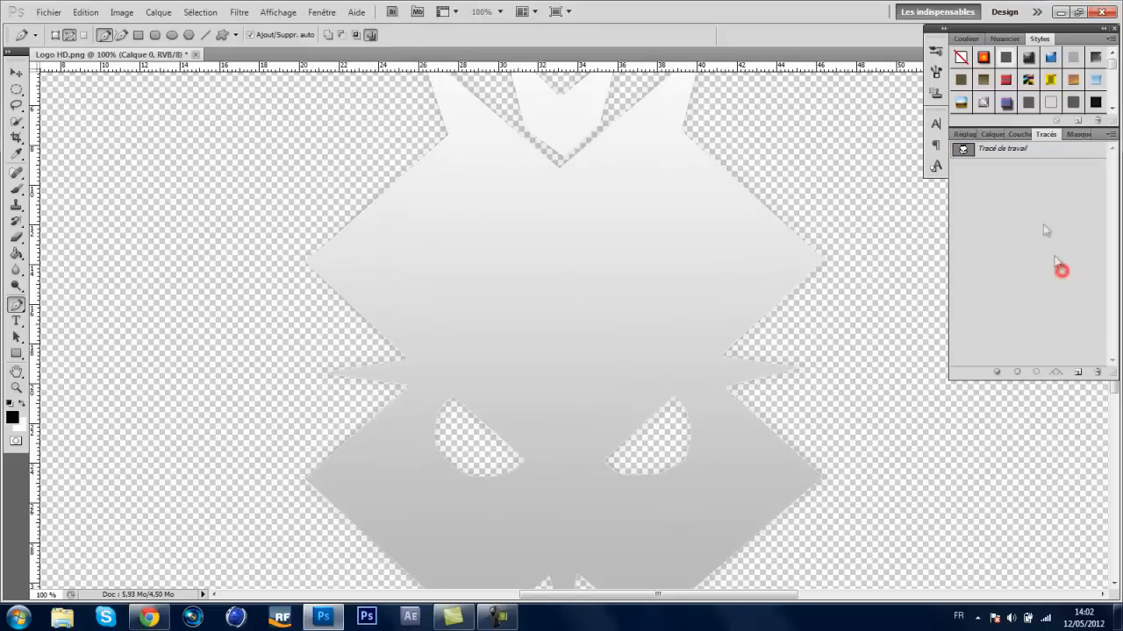
double_click(1017, 150)
click(633, 211)
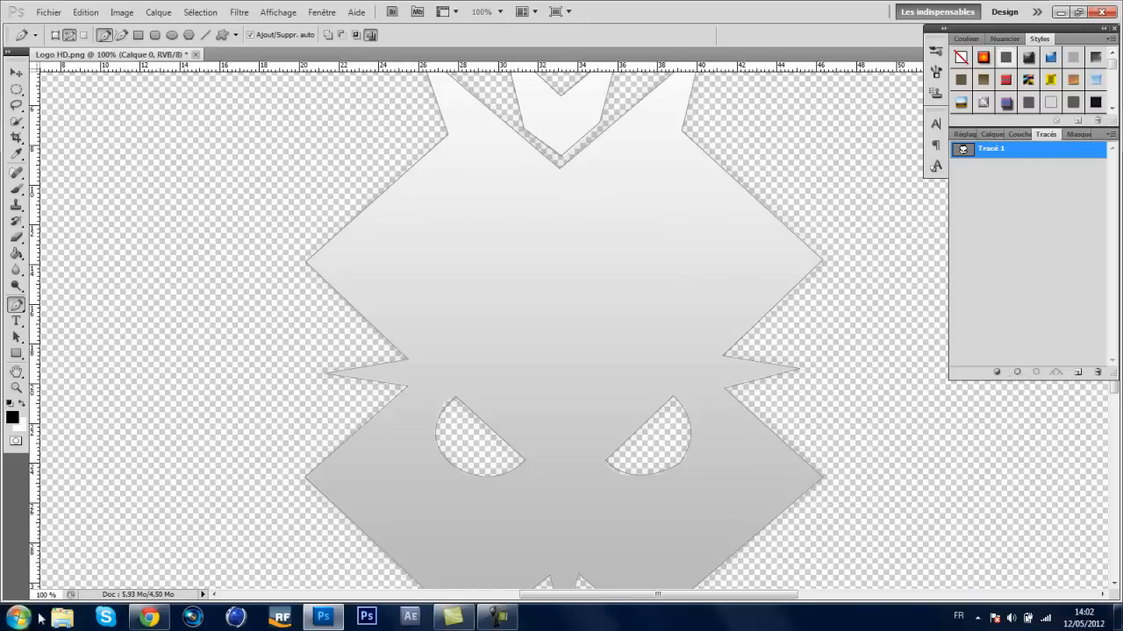
Fill the Tracé 1 path with the black foreground colour at 75% zoom as a test, and undo the fill.
click(44, 595)
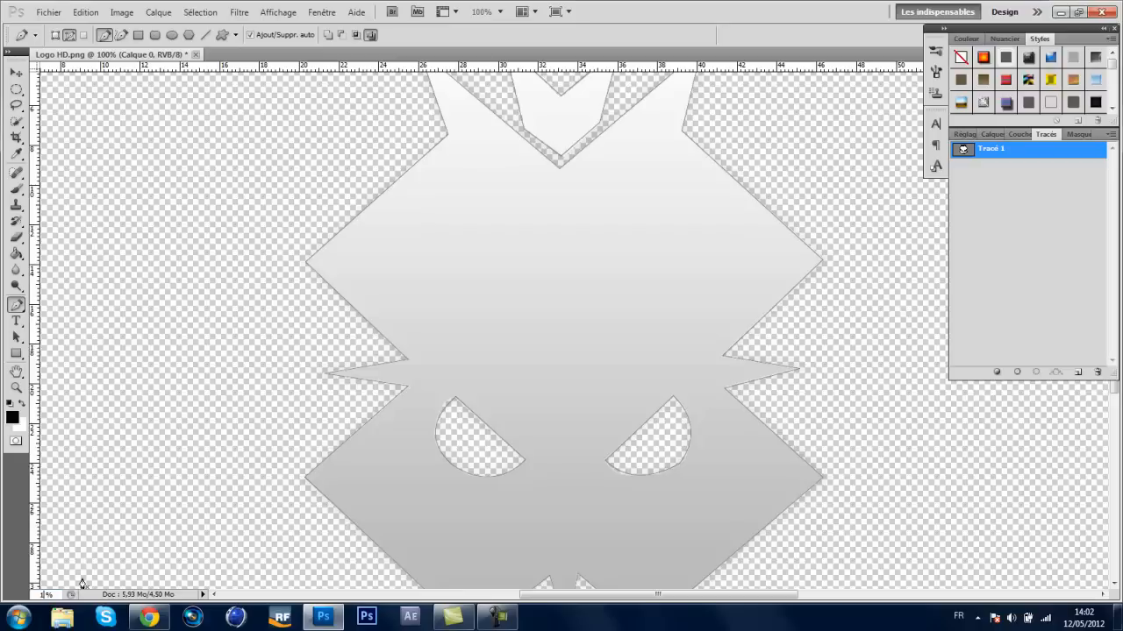
text(5)
key(Return)
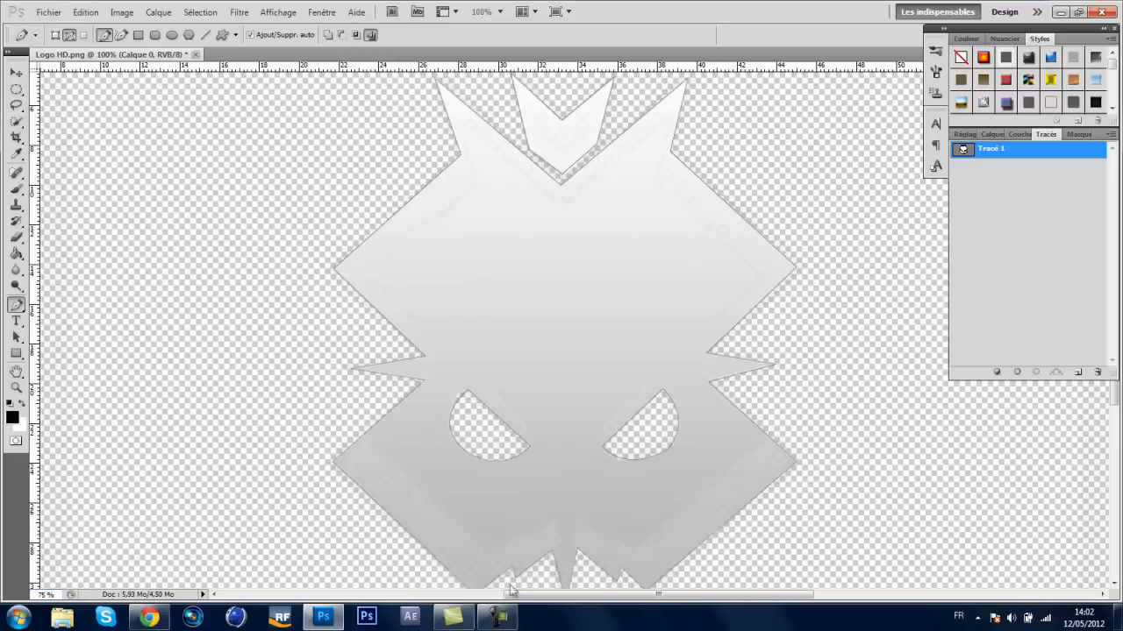
click(997, 376)
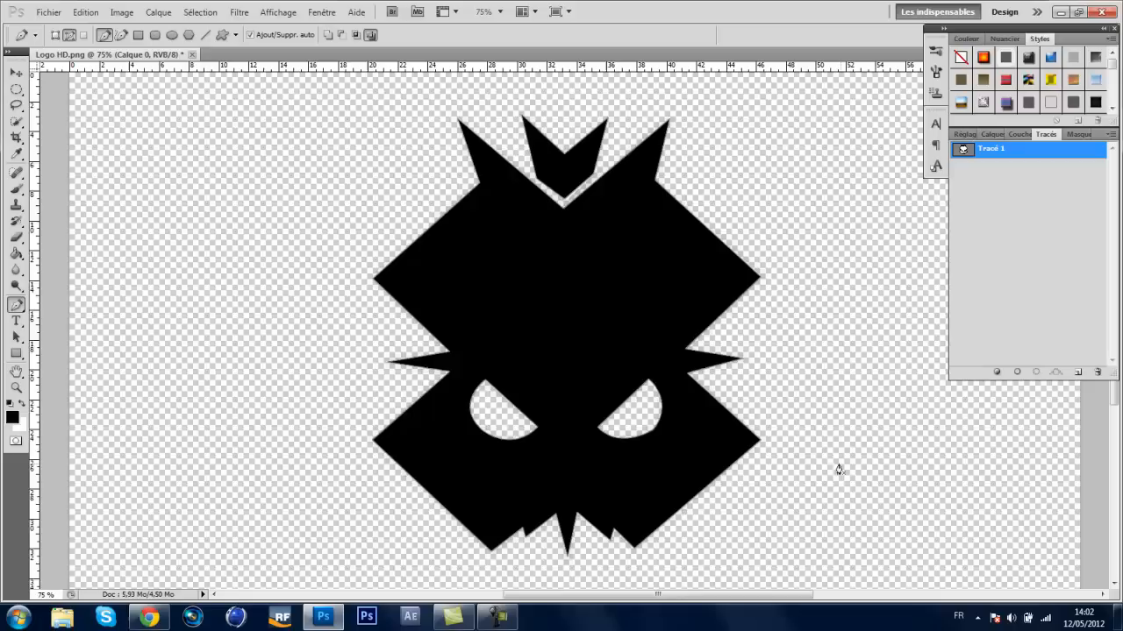
click(85, 12)
click(97, 25)
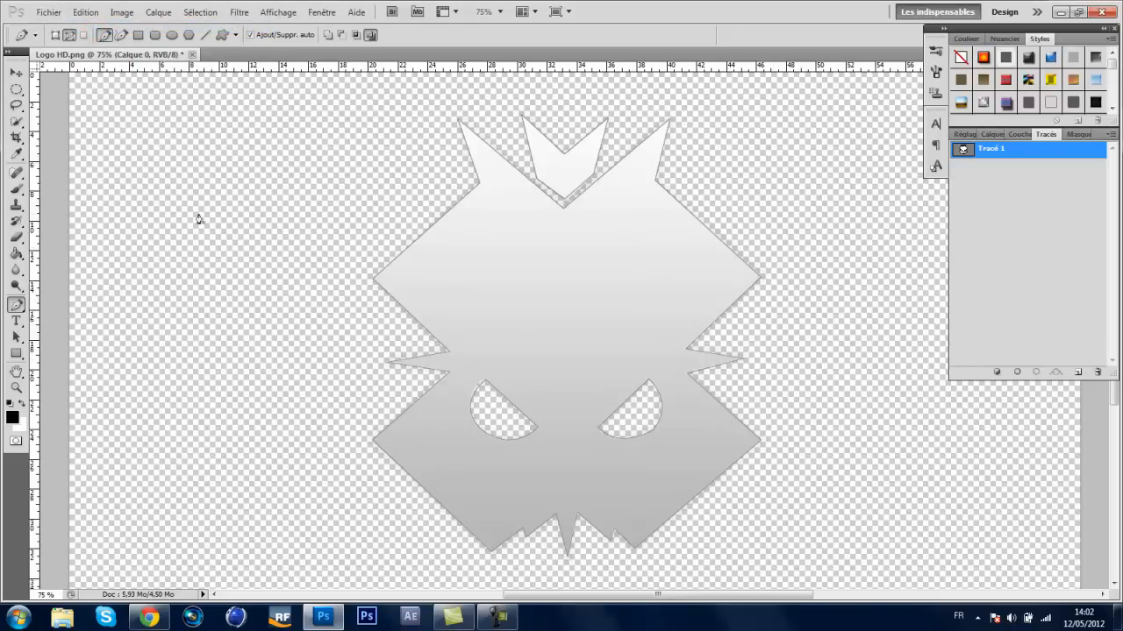
Export the Tracé 1 path to an Adobe Illustrator file named Logo HD on the desktop (Bureau).
click(63, 14)
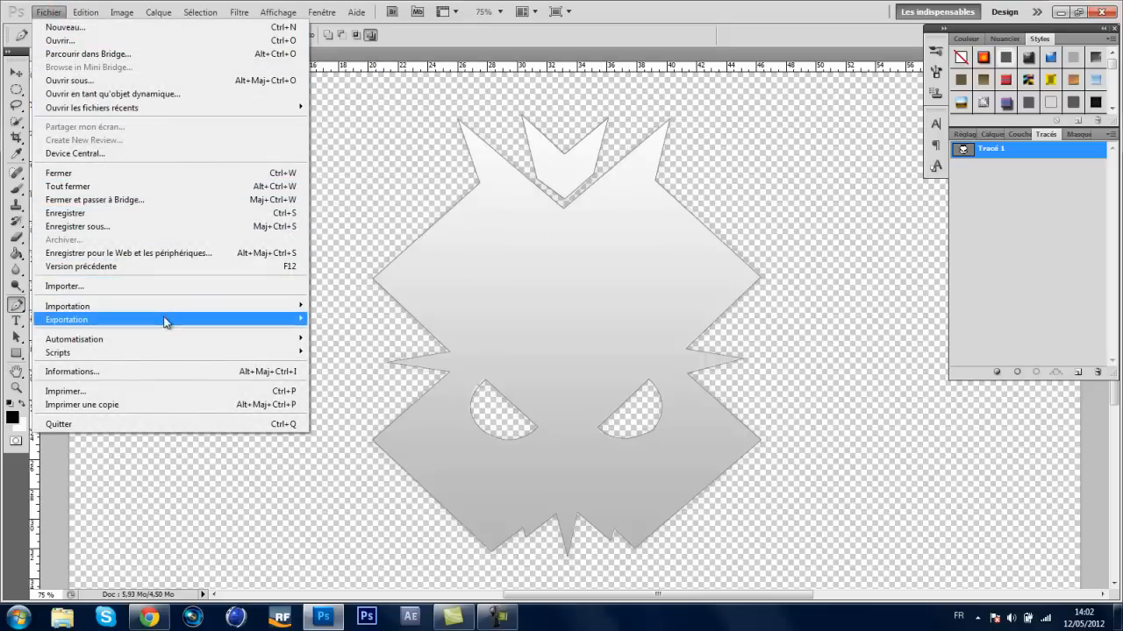
mouse_move(165, 321)
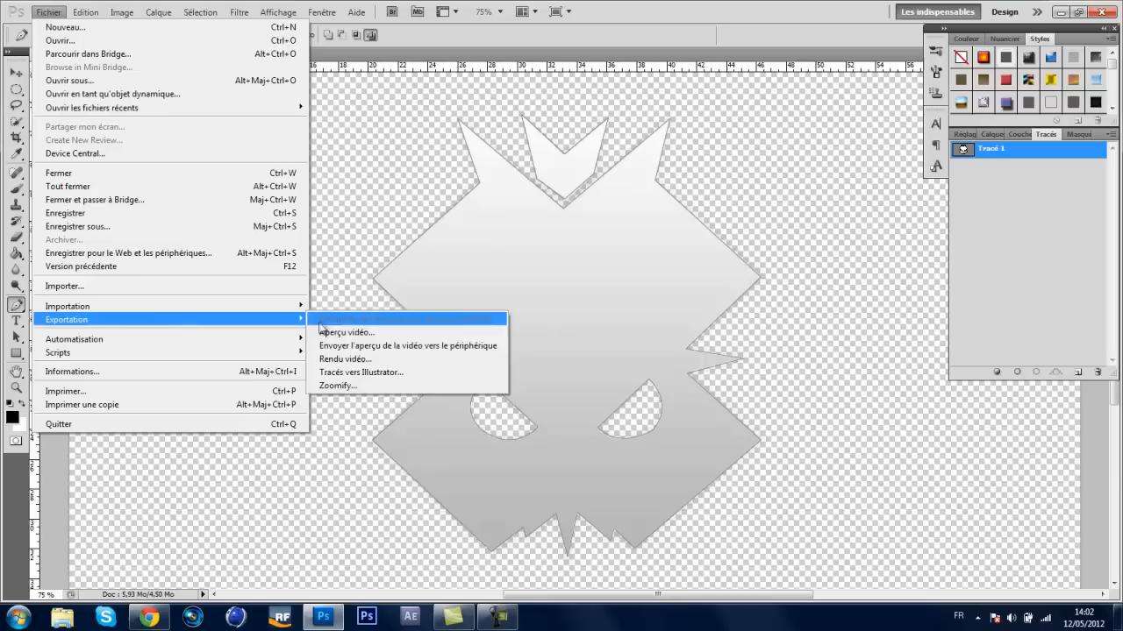
click(367, 373)
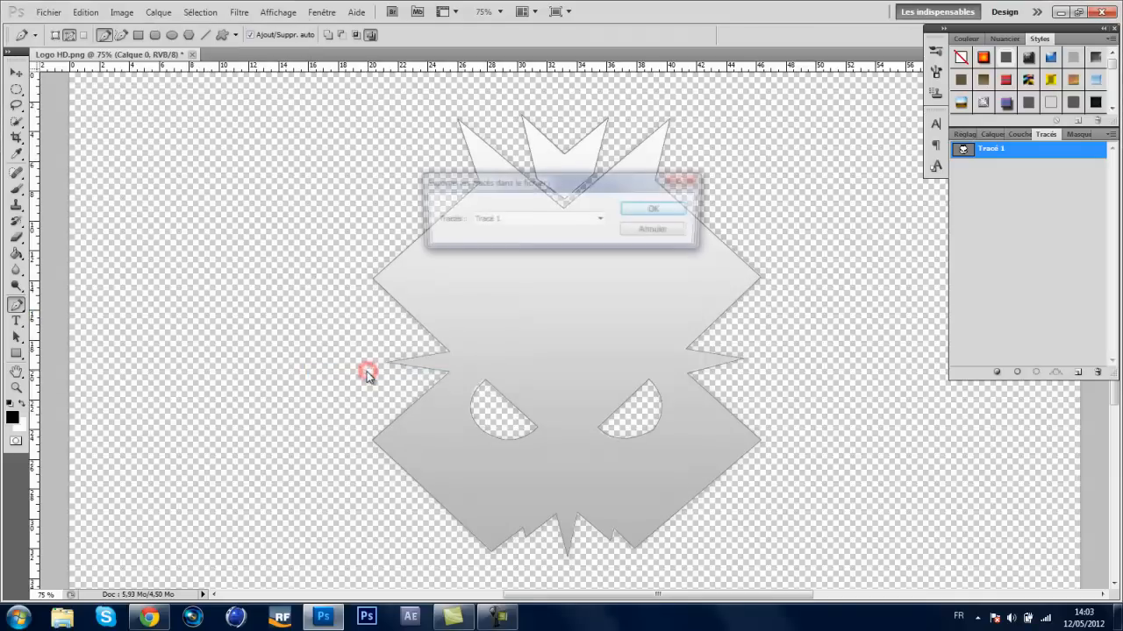
click(674, 211)
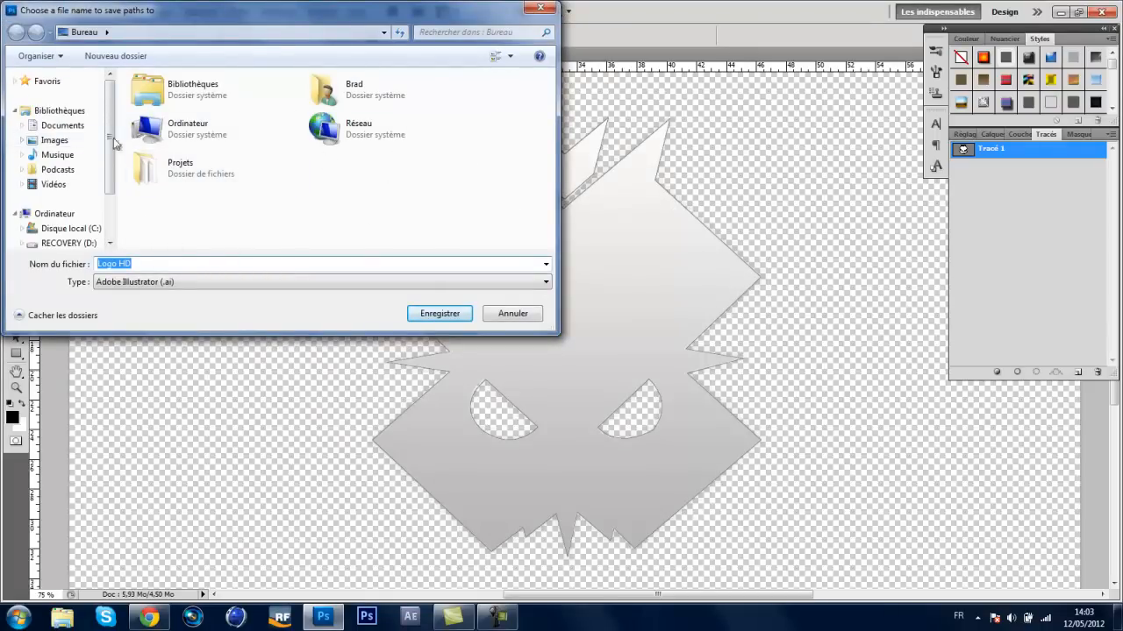
click(441, 315)
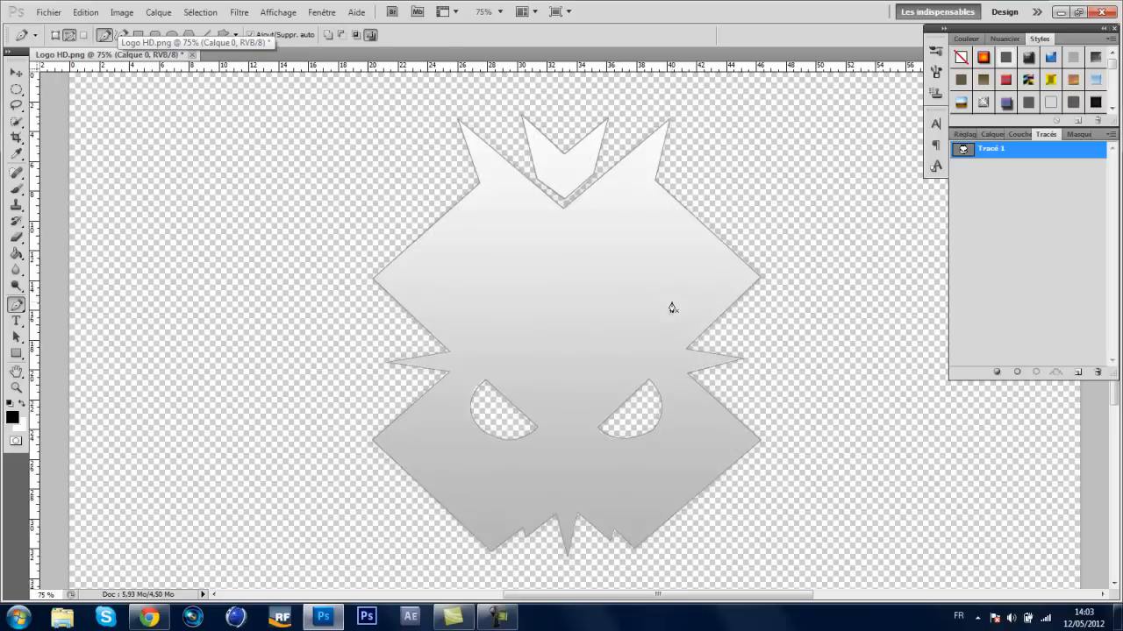
Quit Photoshop and save the changes to Logo HD.png.
scroll(656, 321, down, 3)
scroll(658, 318, up, 3)
click(1102, 12)
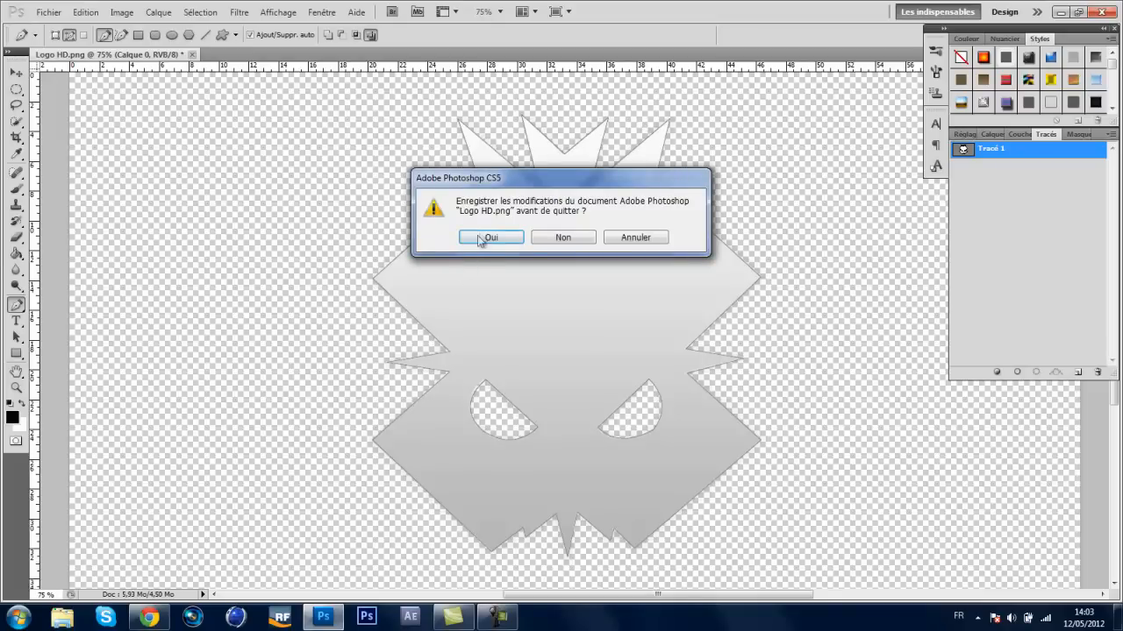
drag(507, 179, 728, 164)
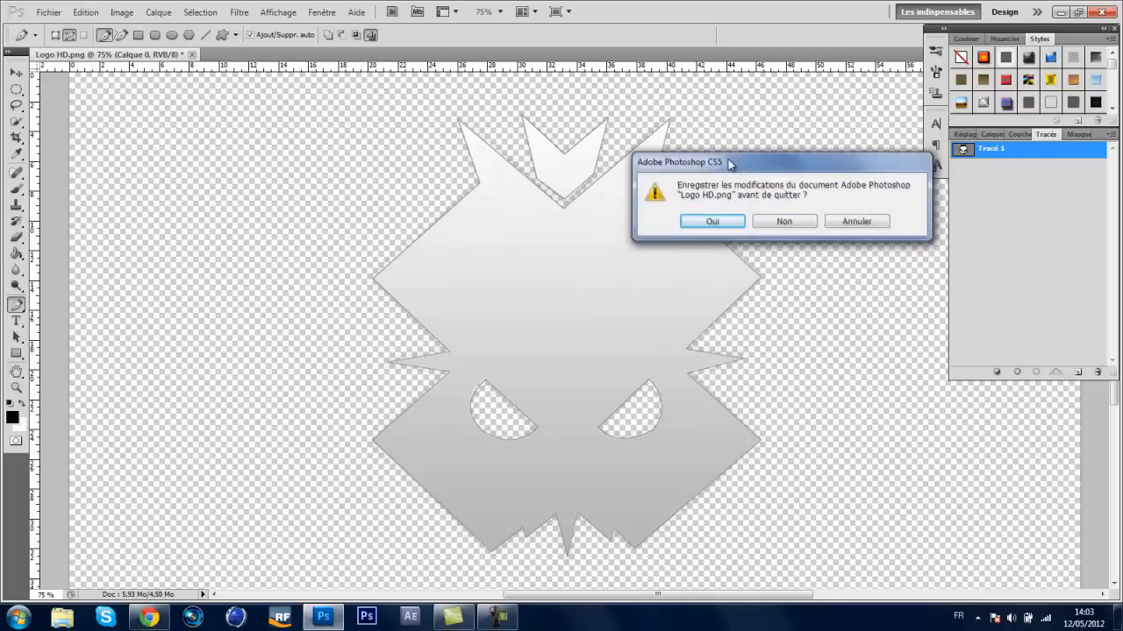
click(700, 224)
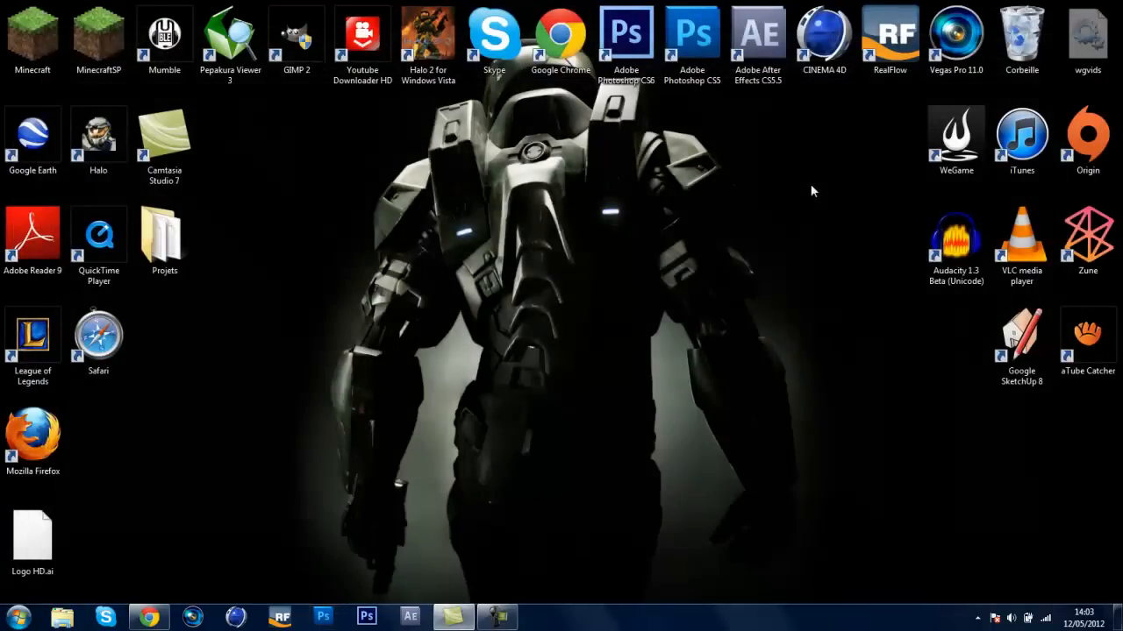
Launch CINEMA 4D with an empty scene.
click(235, 618)
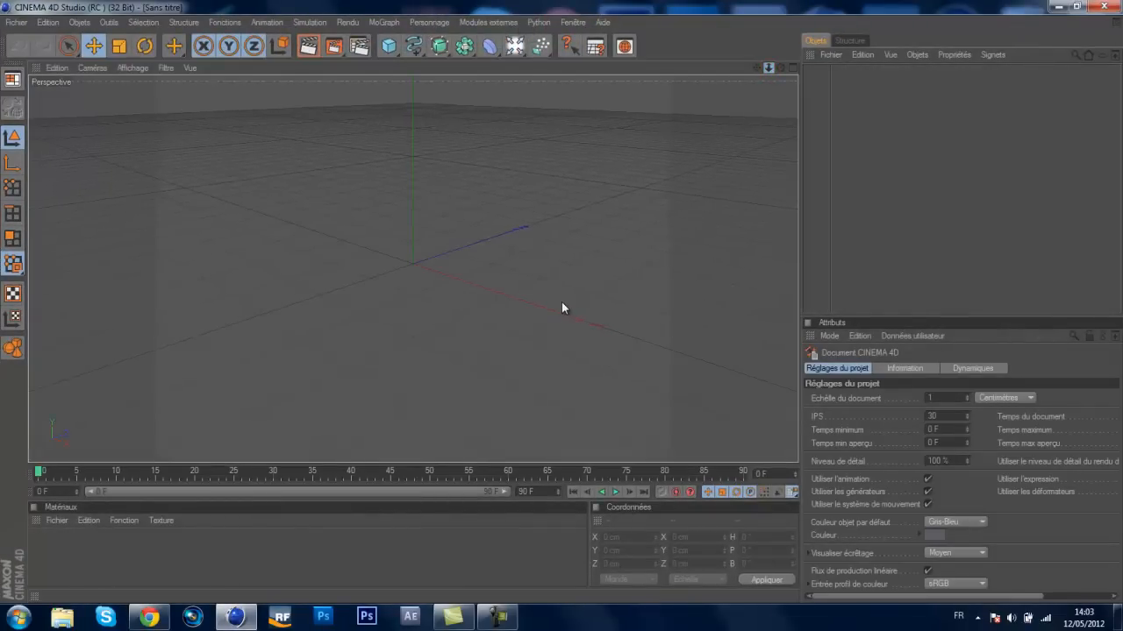
mouse_move(561, 305)
mouse_down()
mouse_move(545, 307)
mouse_move(607, 300)
mouse_move(503, 303)
mouse_move(564, 308)
mouse_up()
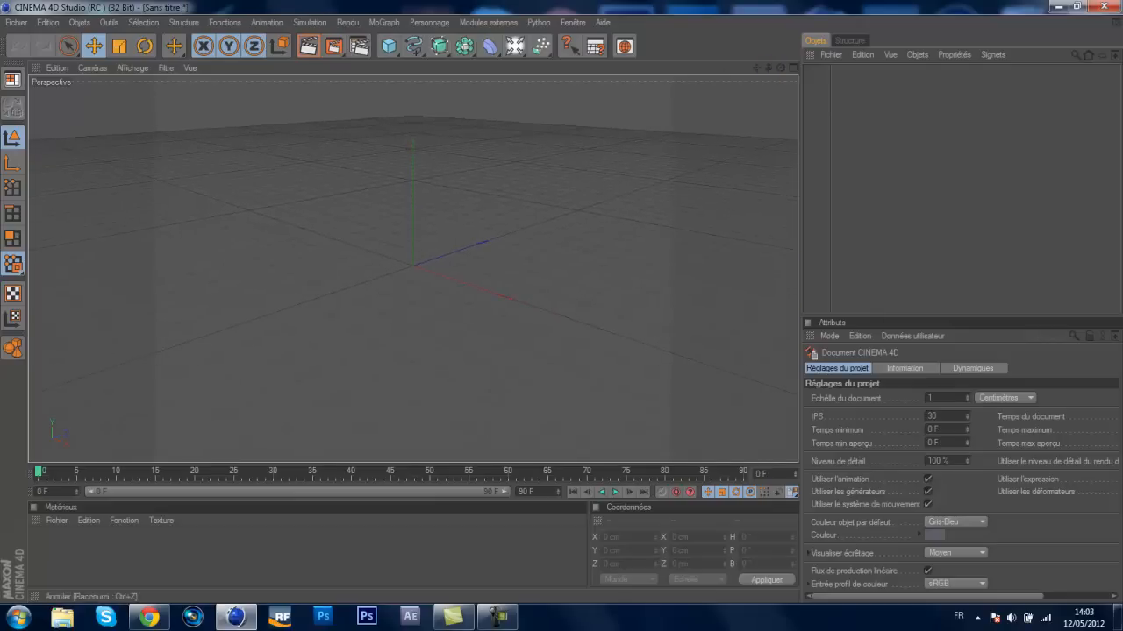
click(334, 46)
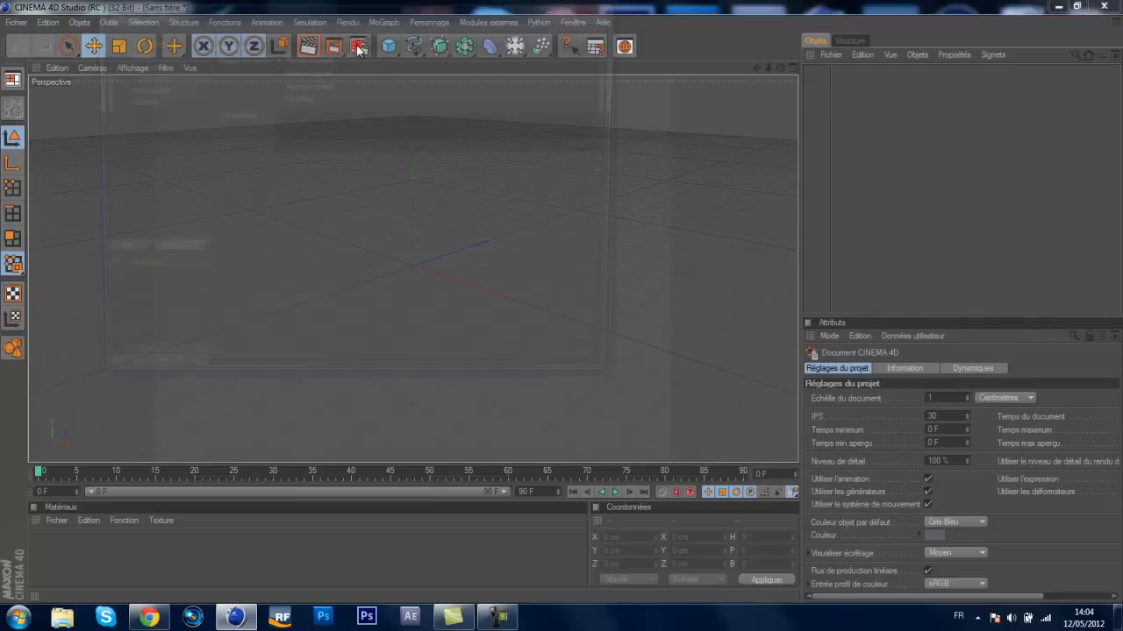
key(ctrl+b)
click(601, 8)
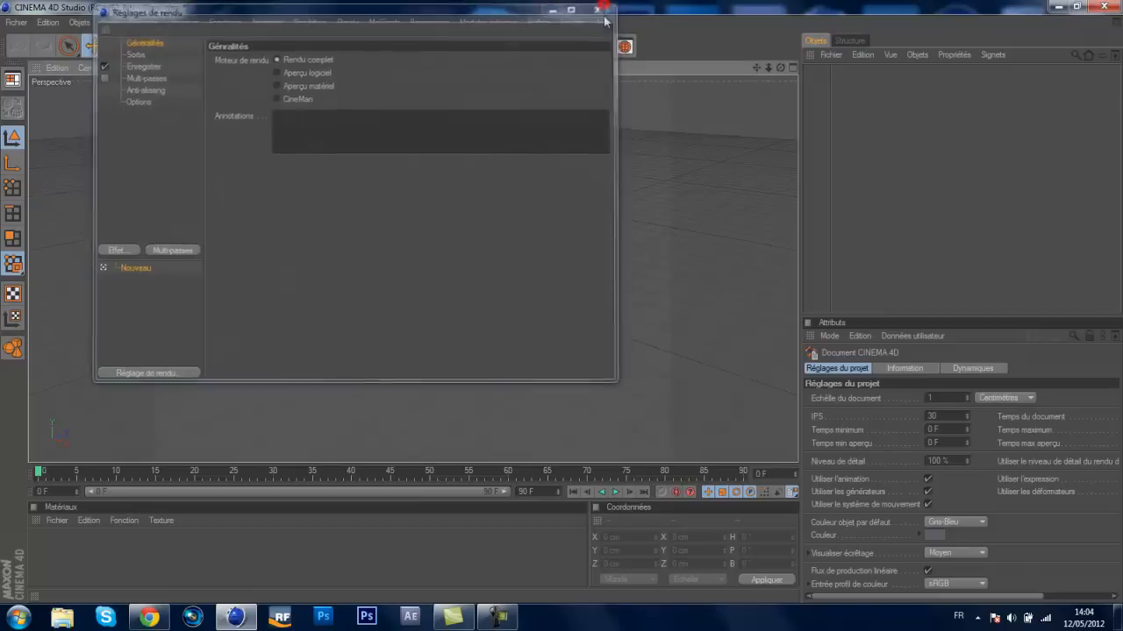
Open Logo HD.ai from the desktop (Bureau), importing it at a scale factor of 1 centimetre with splines connected.
click(14, 22)
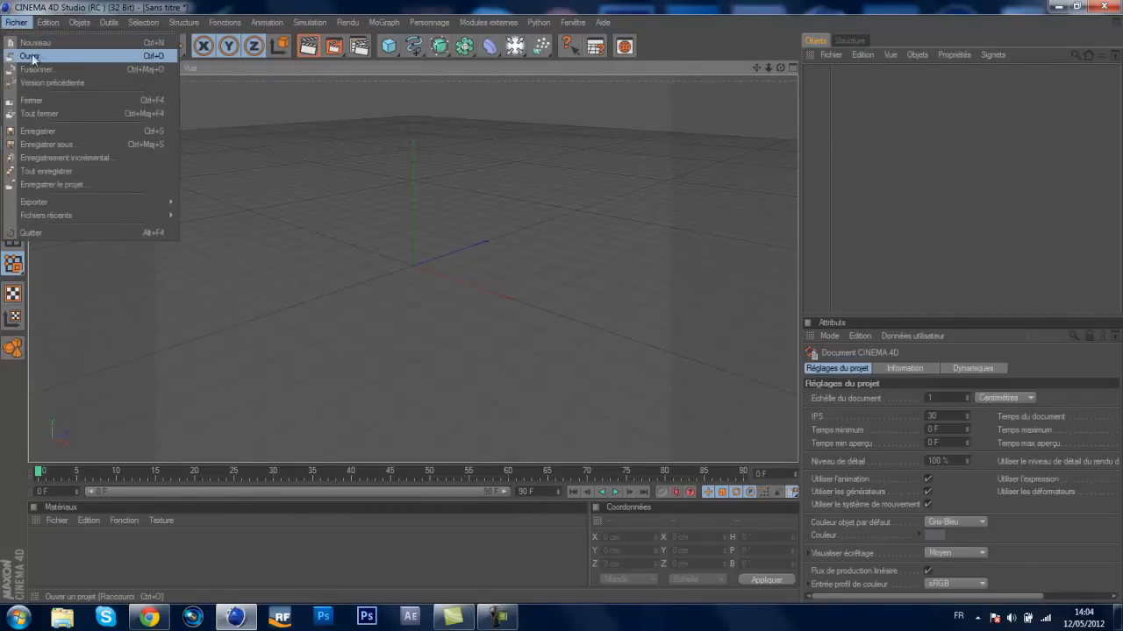
click(31, 56)
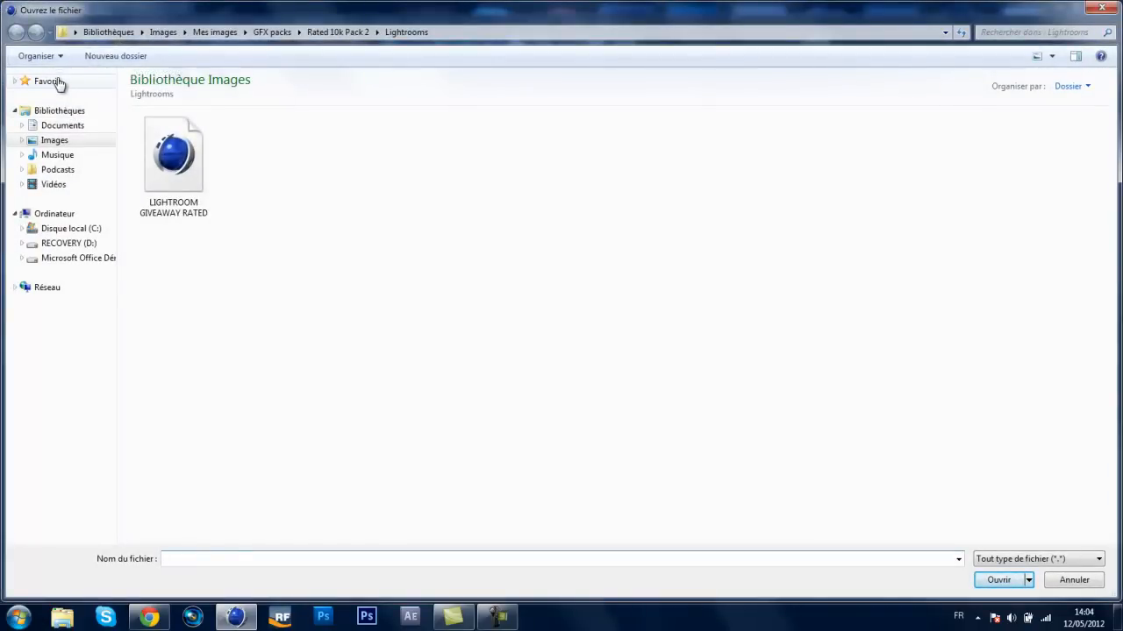
click(56, 81)
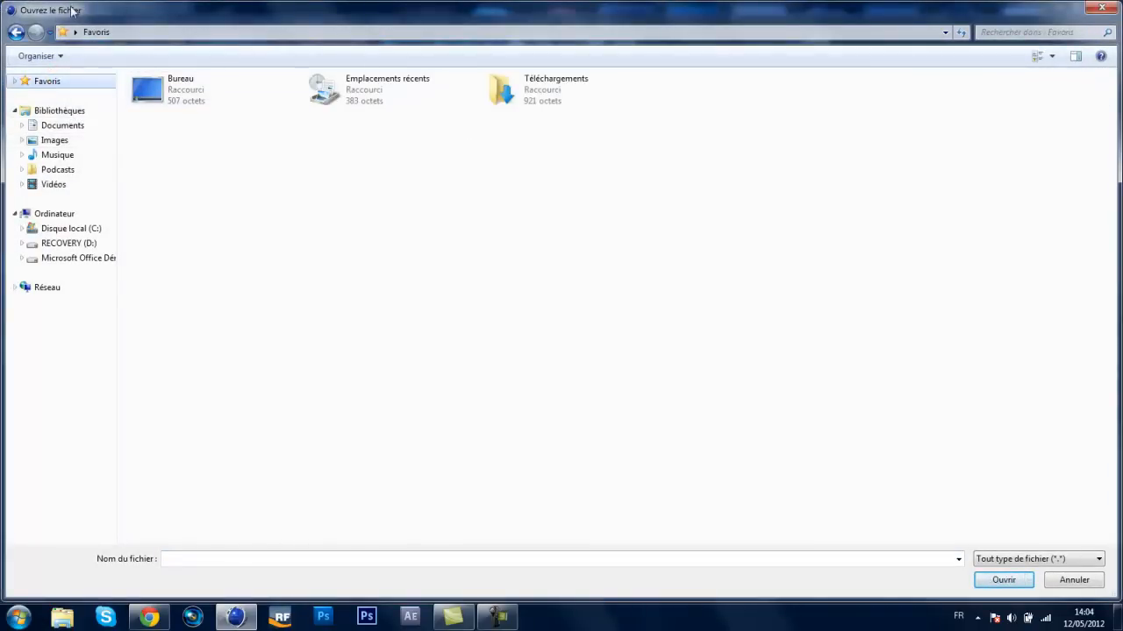
double_click(180, 88)
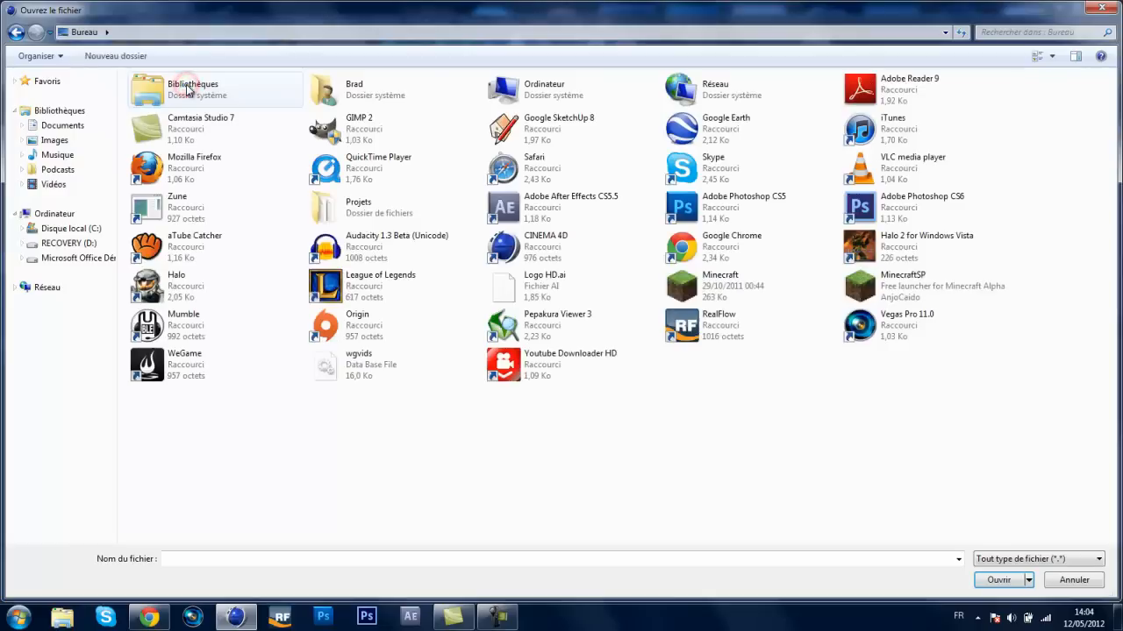
click(535, 292)
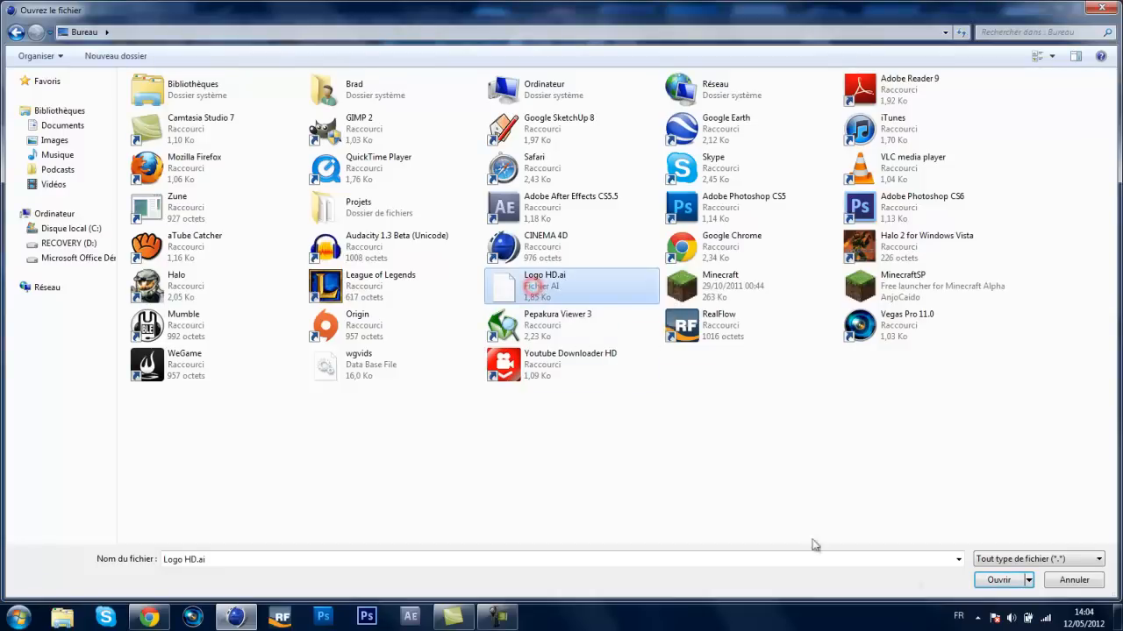
click(1007, 583)
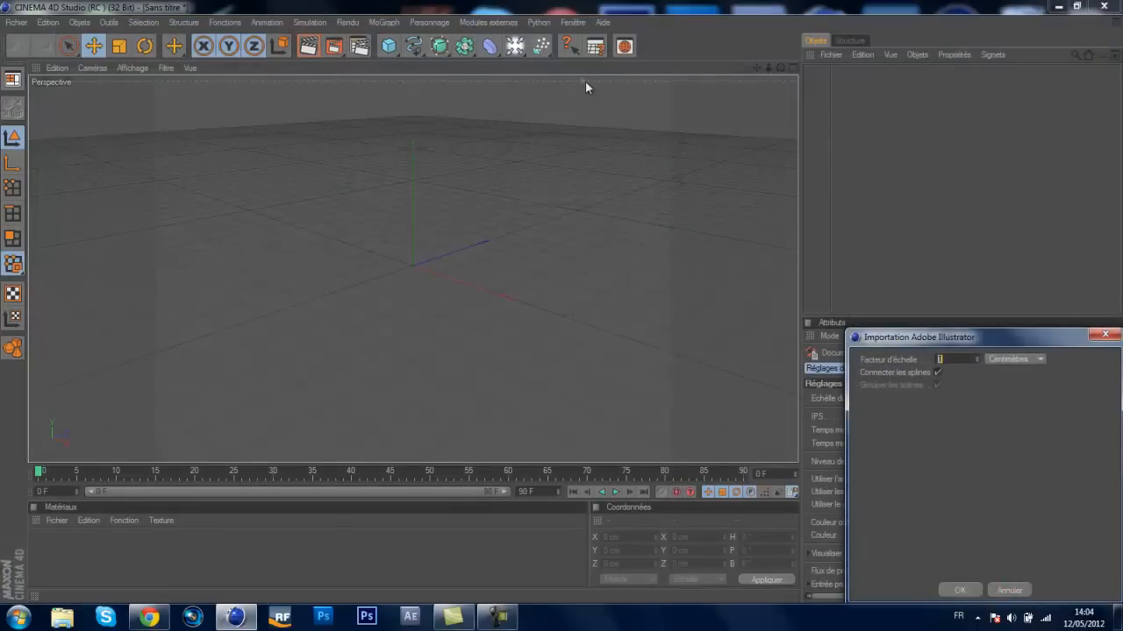
drag(947, 340, 392, 143)
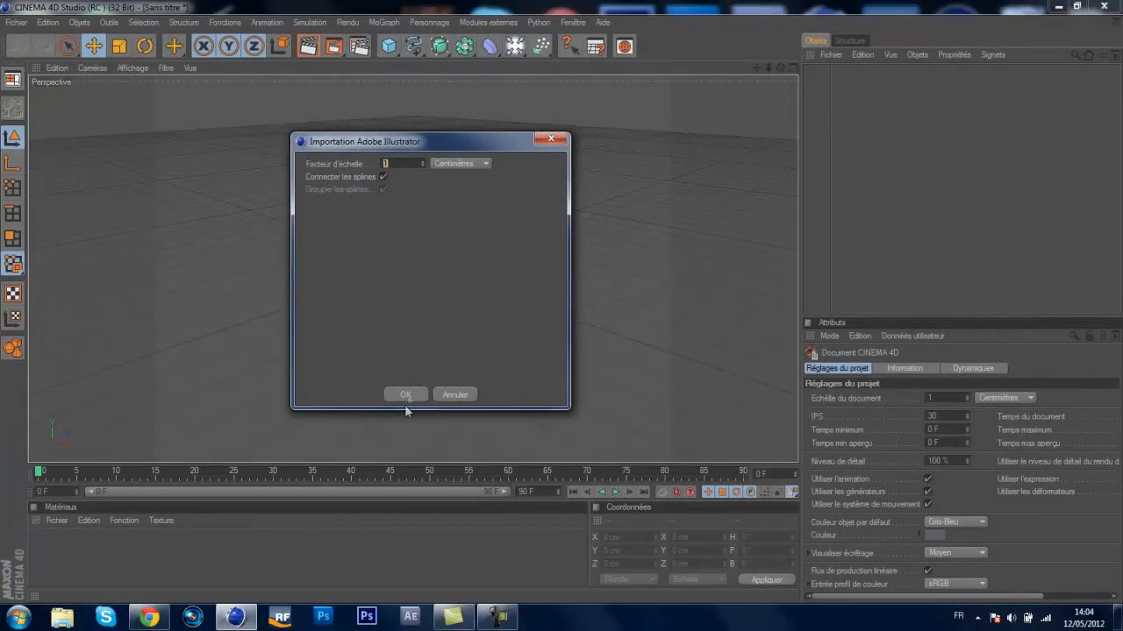
click(405, 394)
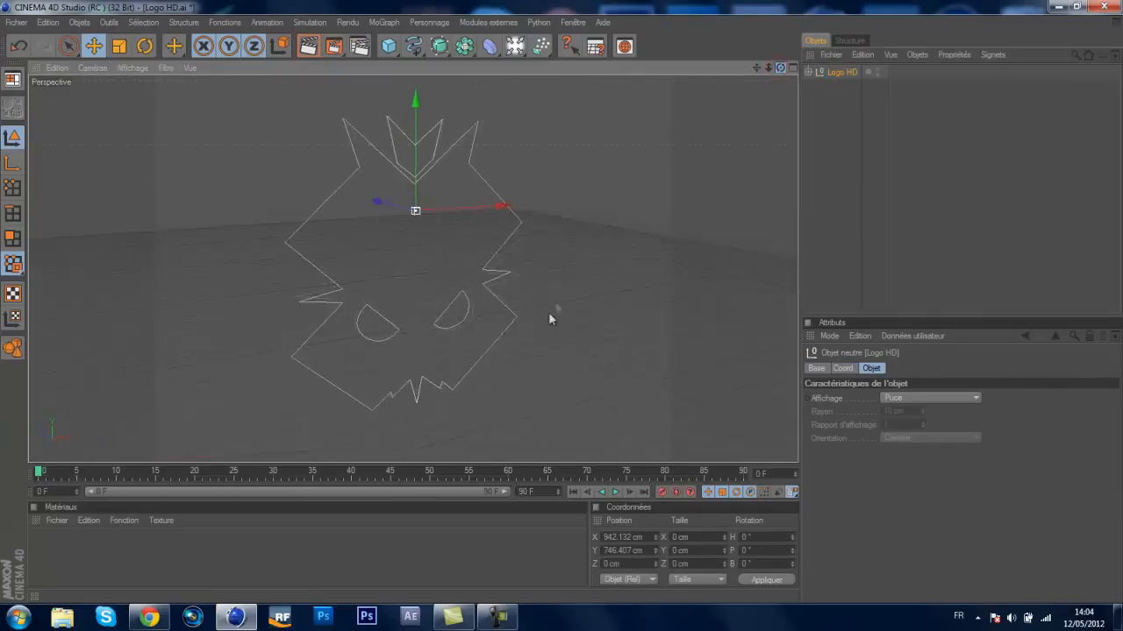
Move the Tracé 1 and Tracé 4 splines out of the Logo HD null object and delete the null.
mouse_move(549, 314)
alt+mouse_down()
mouse_move(667, 298)
mouse_move(476, 306)
mouse_move(566, 306)
mouse_move(552, 316)
mouse_move(516, 301)
mouse_move(561, 306)
alt+mouse_up()
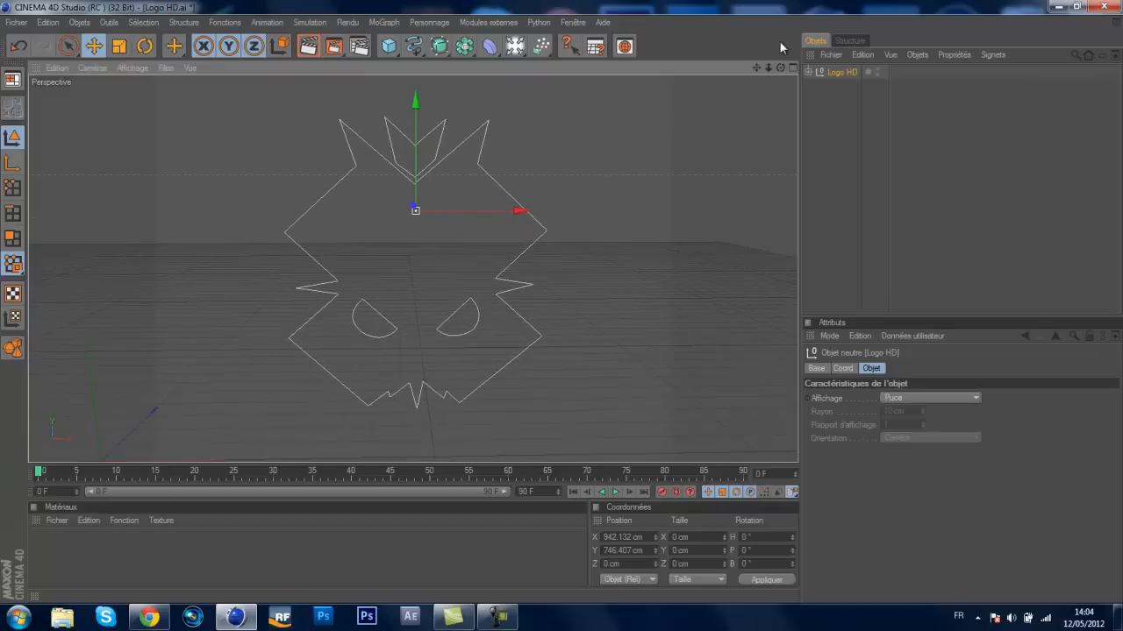
click(807, 72)
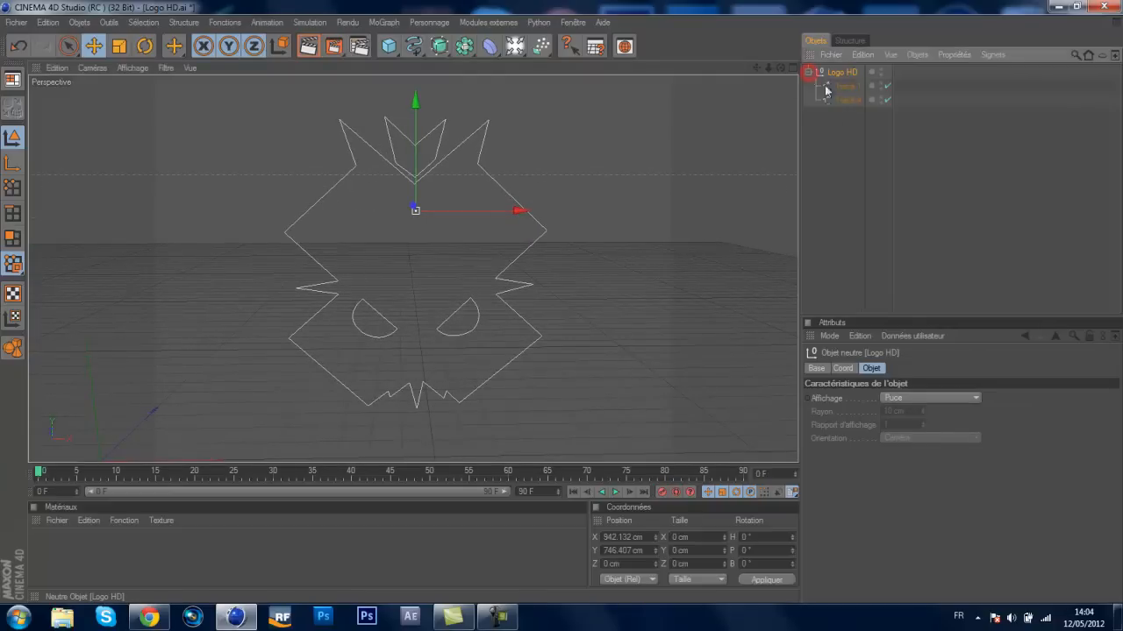
drag(842, 123, 855, 92)
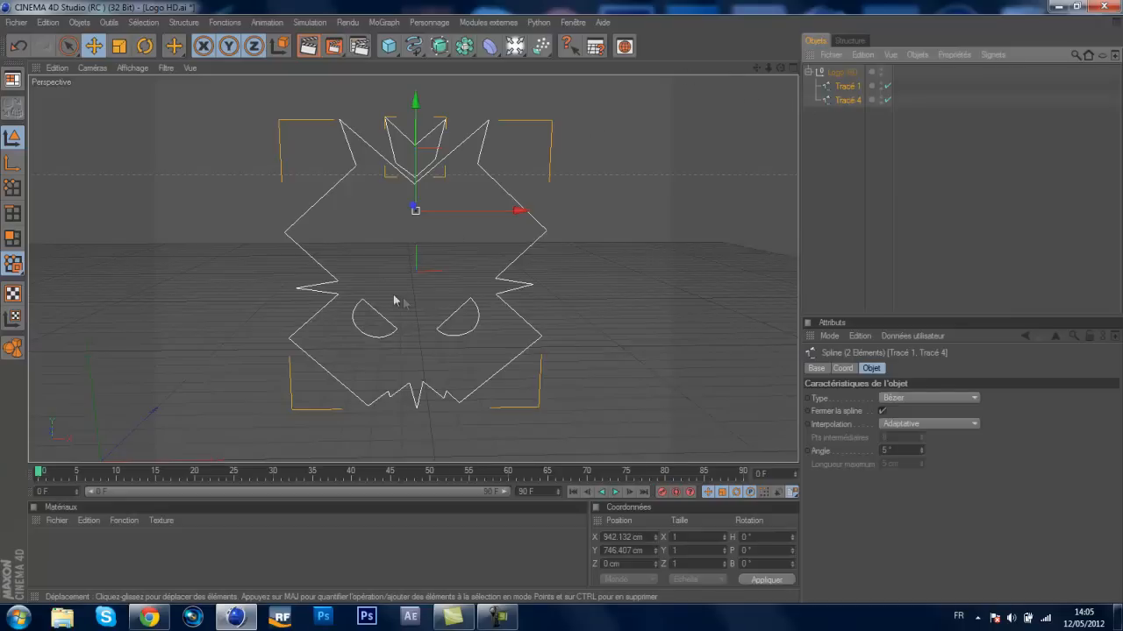
click(834, 128)
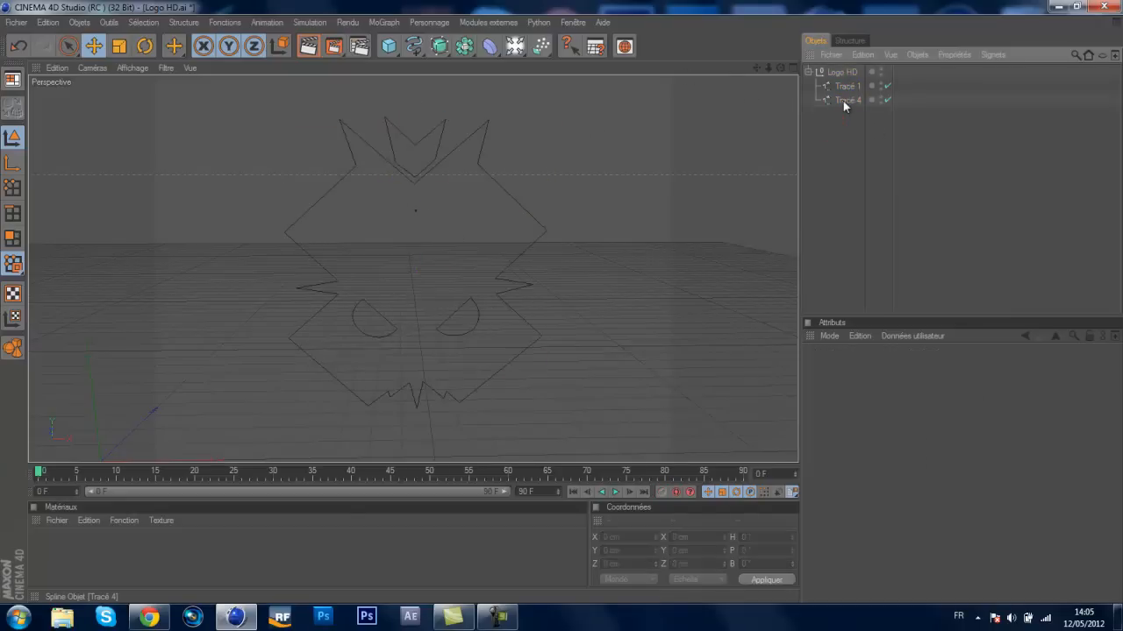
click(844, 100)
shift+click(845, 88)
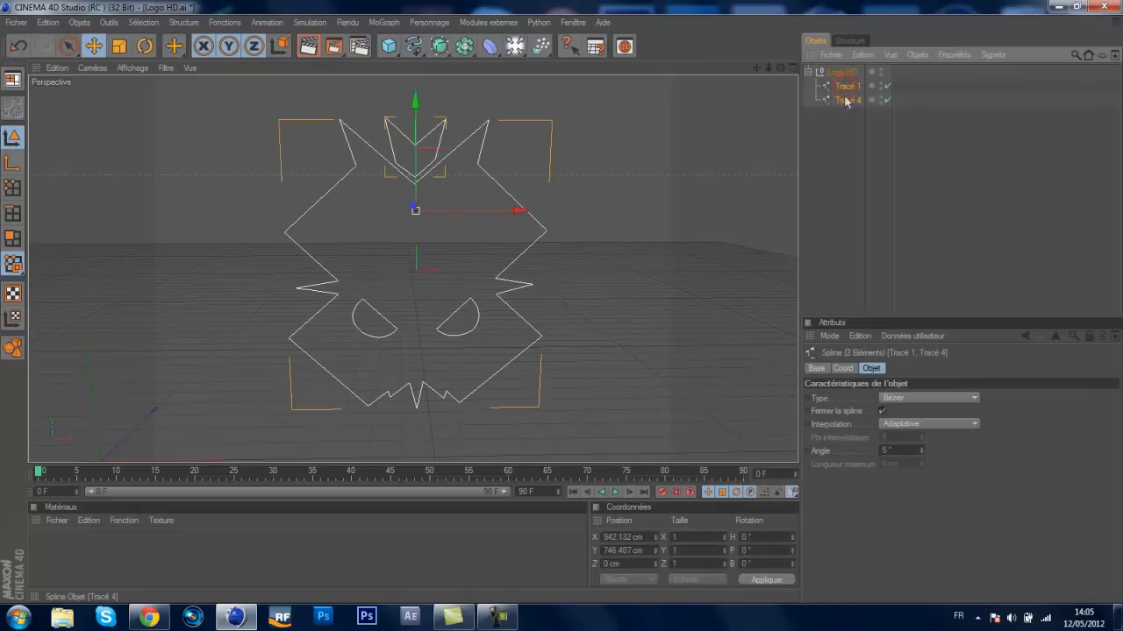
mouse_move(853, 89)
mouse_down()
mouse_move(851, 61)
mouse_move(850, 72)
mouse_up()
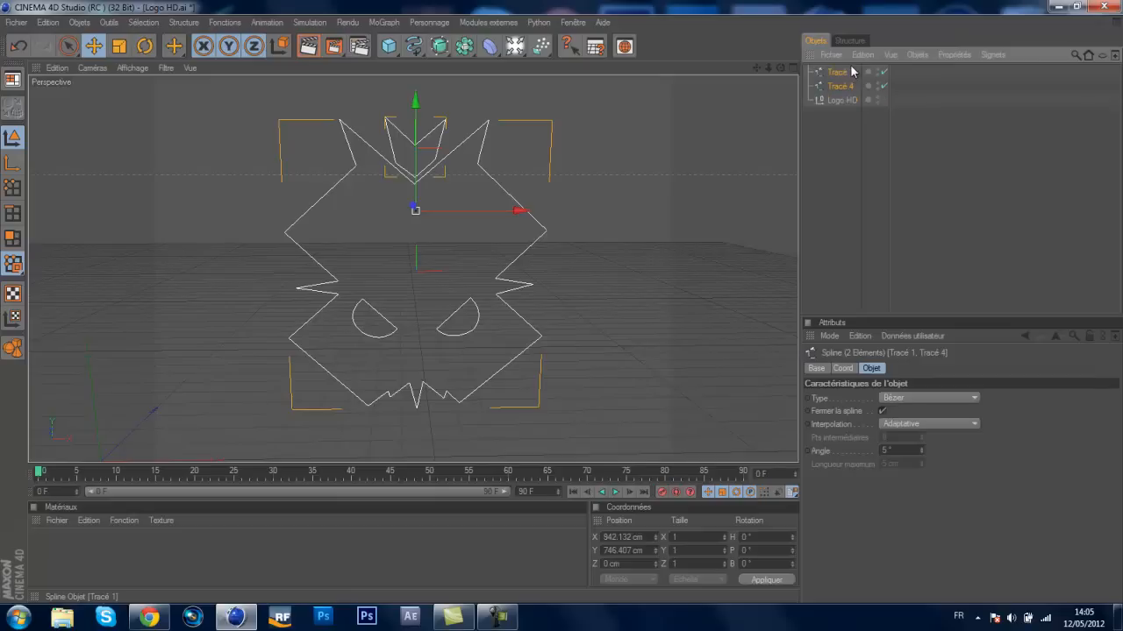
click(840, 101)
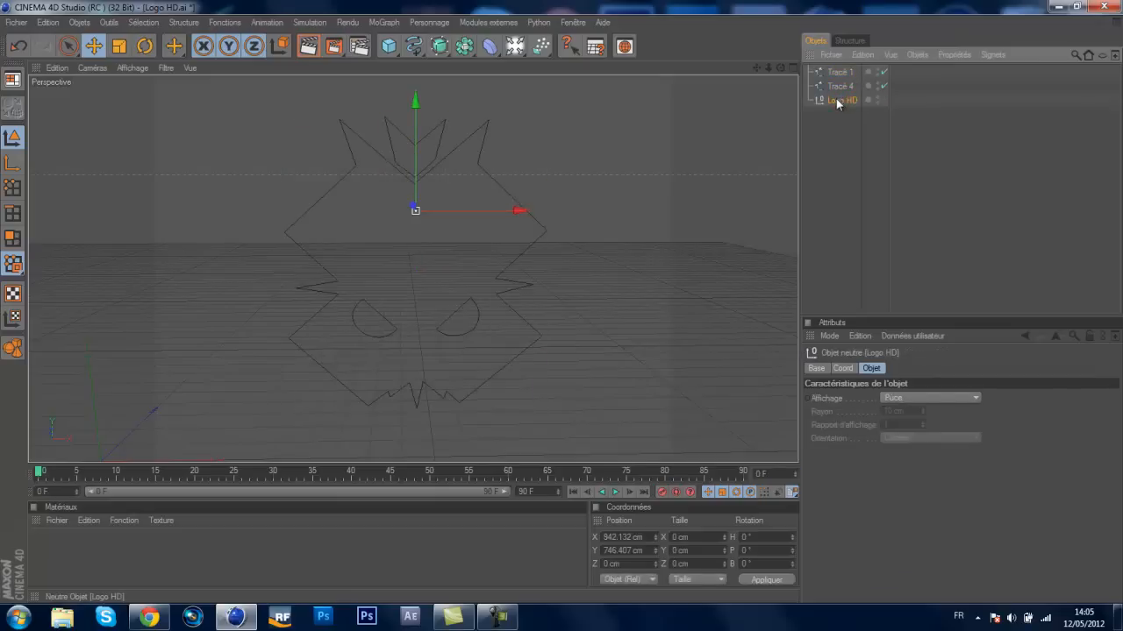
key(Delete)
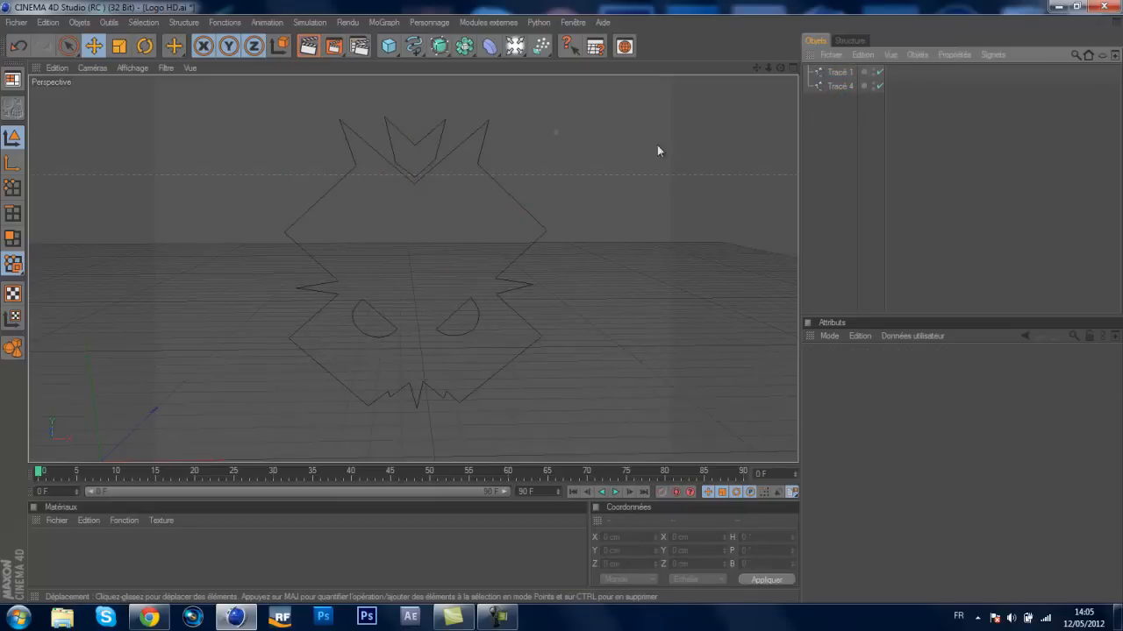
Examine which parts of the logo the Tracé 1 and Tracé 4 splines each form.
drag(780, 69, 559, 301)
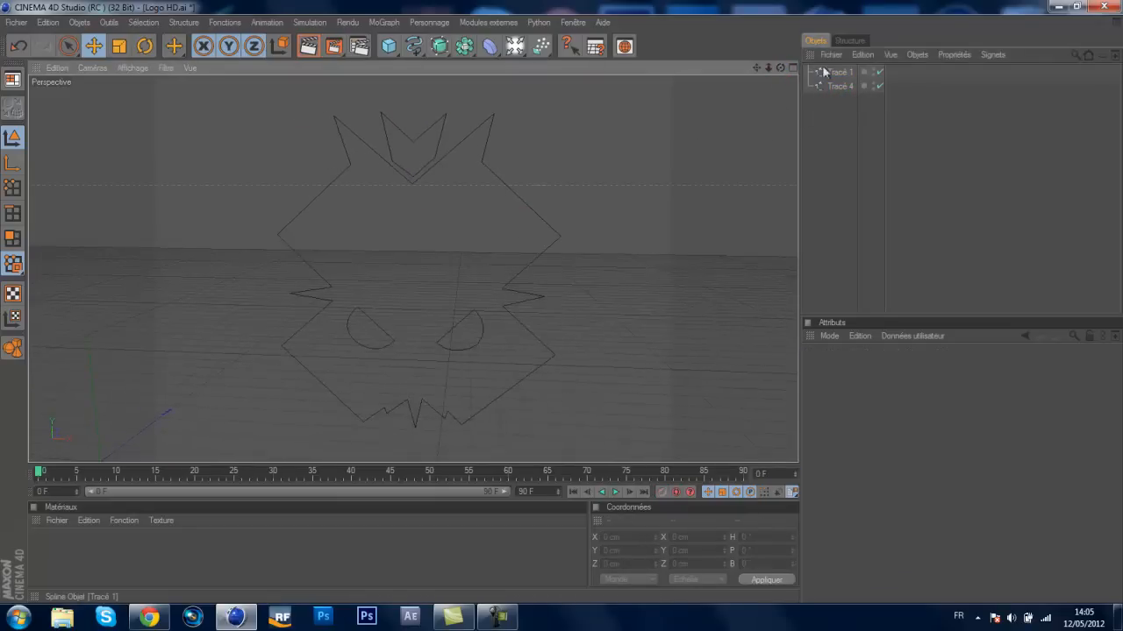
click(830, 75)
click(838, 86)
click(840, 74)
click(840, 96)
click(843, 84)
click(842, 74)
click(825, 146)
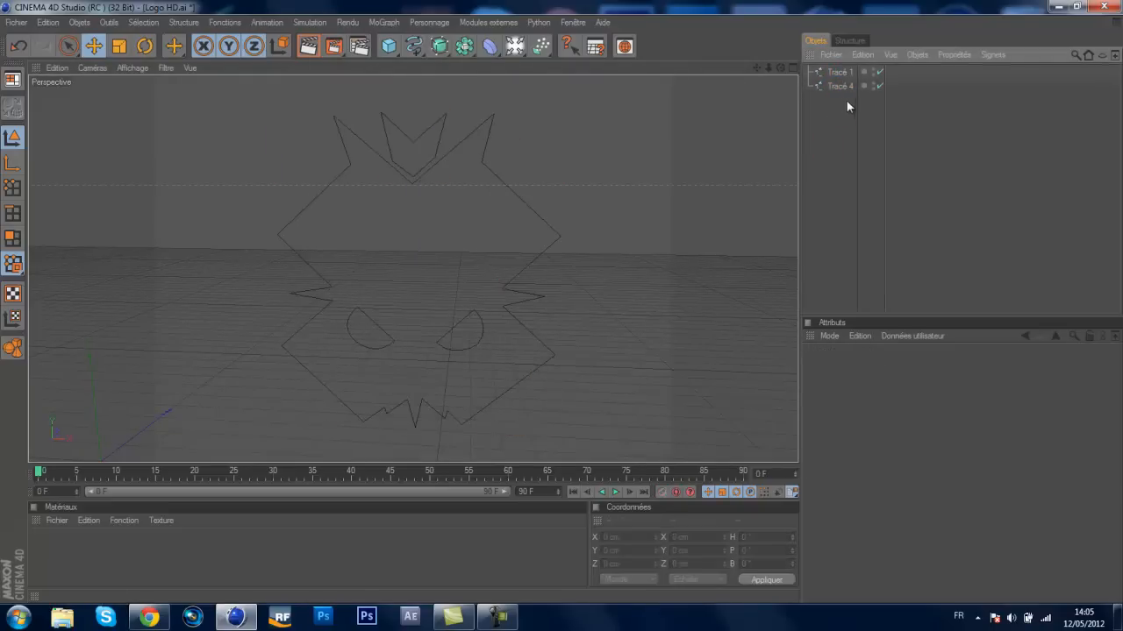
Add two Extrusion NURBS objects to the scene.
click(441, 49)
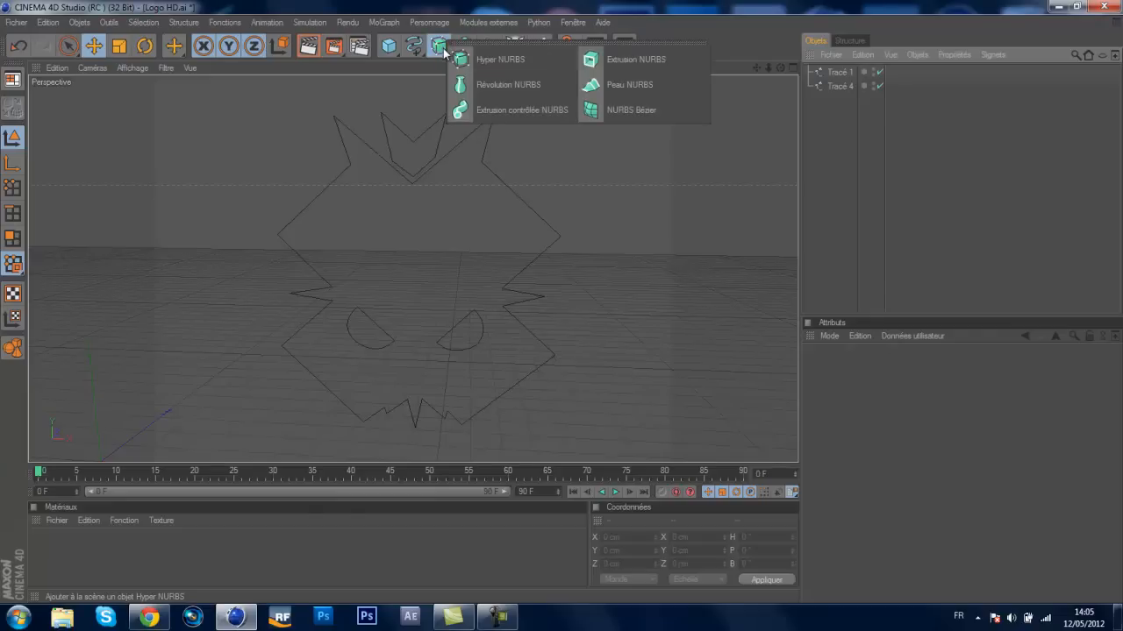
click(643, 68)
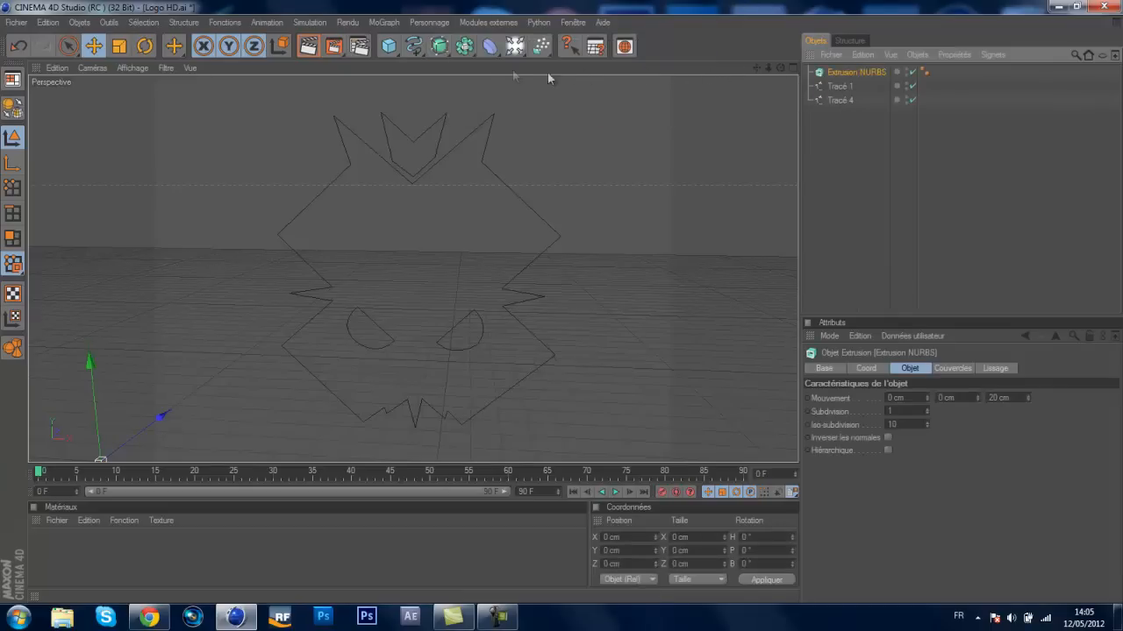
click(439, 45)
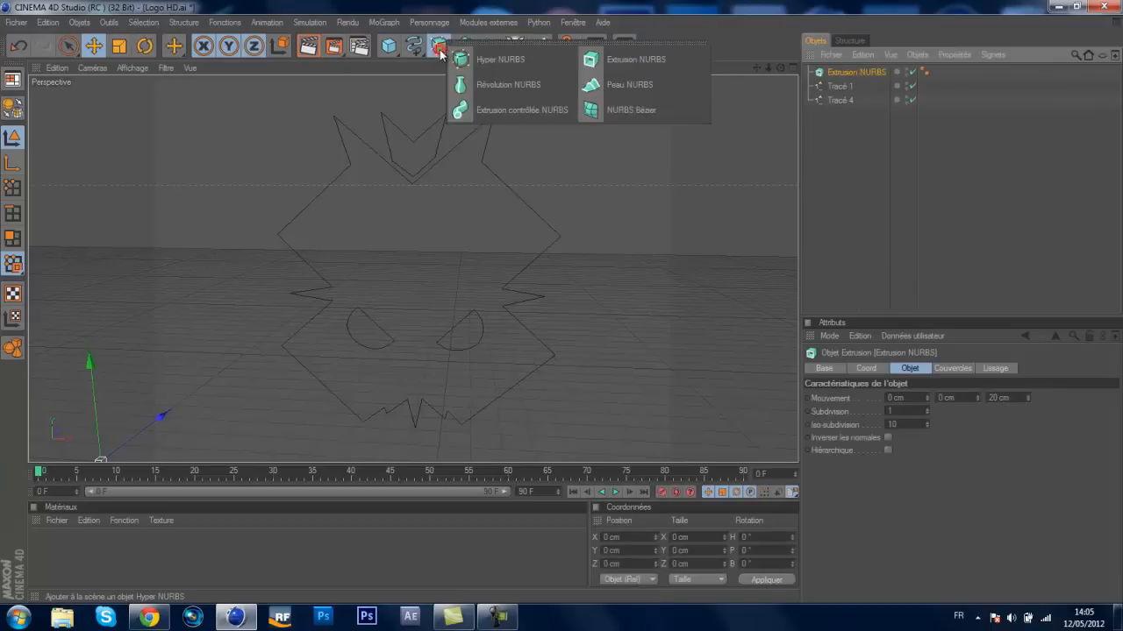
click(593, 61)
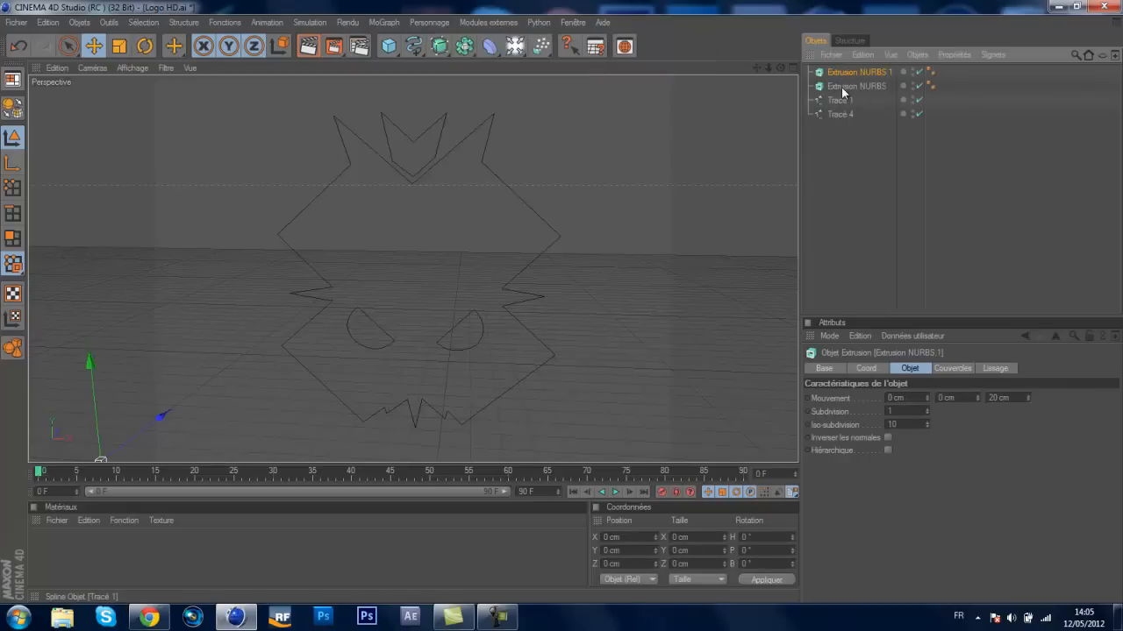
Nest Tracé 1 under Extrusion NURBS 1 and Tracé 4 under Extrusion NURBS to extrude both splines.
drag(841, 99, 844, 74)
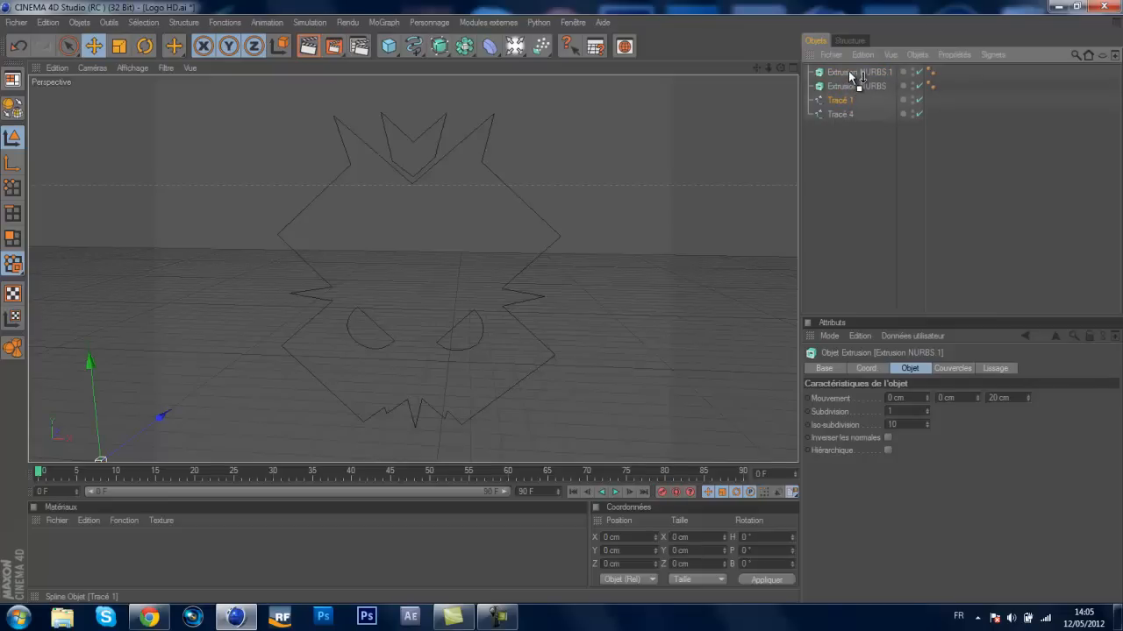
drag(848, 71, 848, 73)
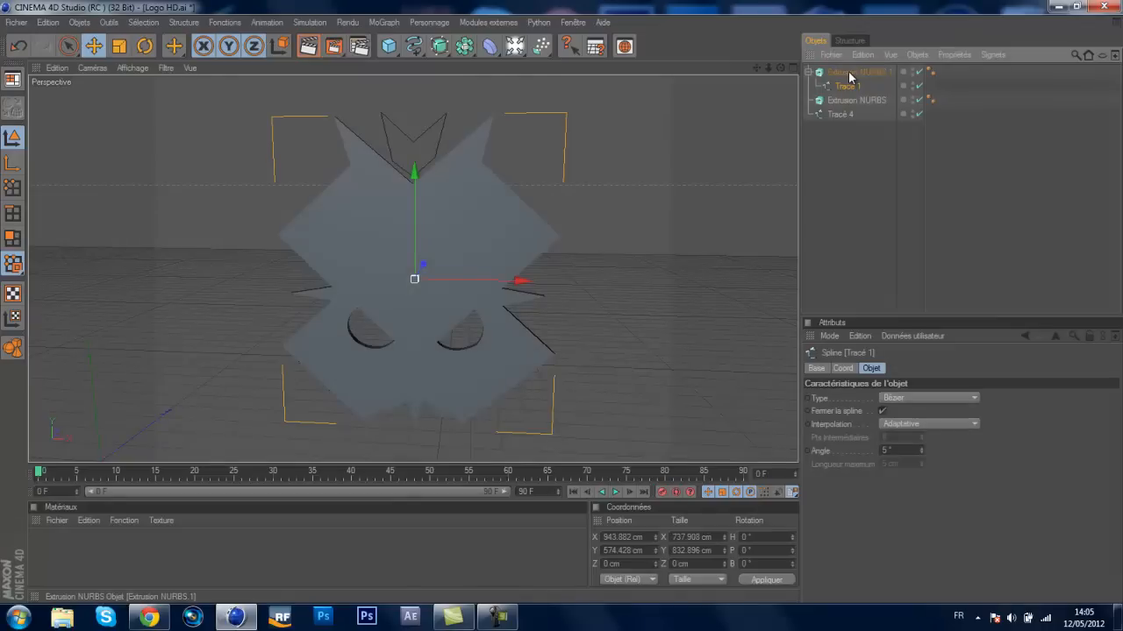
drag(846, 118, 858, 97)
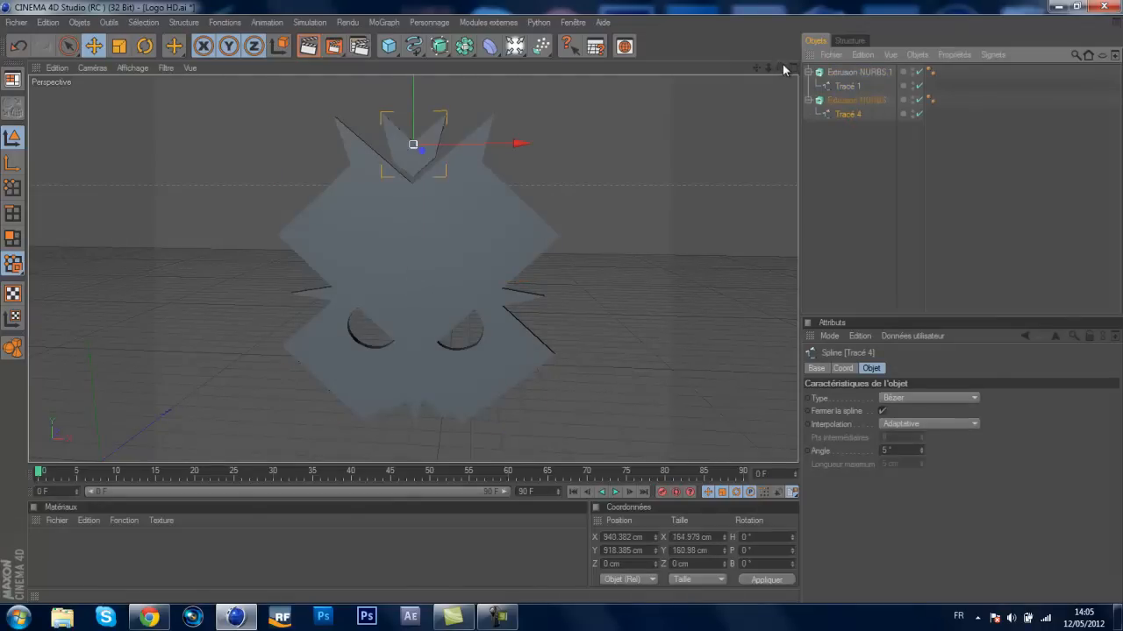
Collapse both Extrusion NURBS objects and set their extrusion depth along Z to 100 cm together.
alt+drag(541, 308, 571, 308)
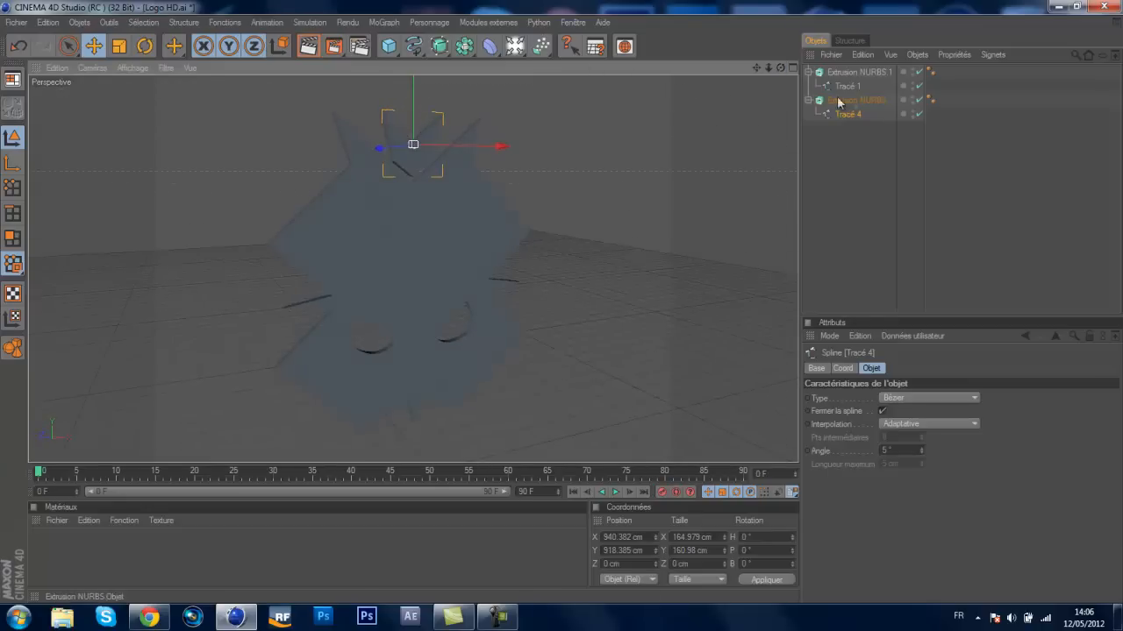
click(808, 71)
click(808, 86)
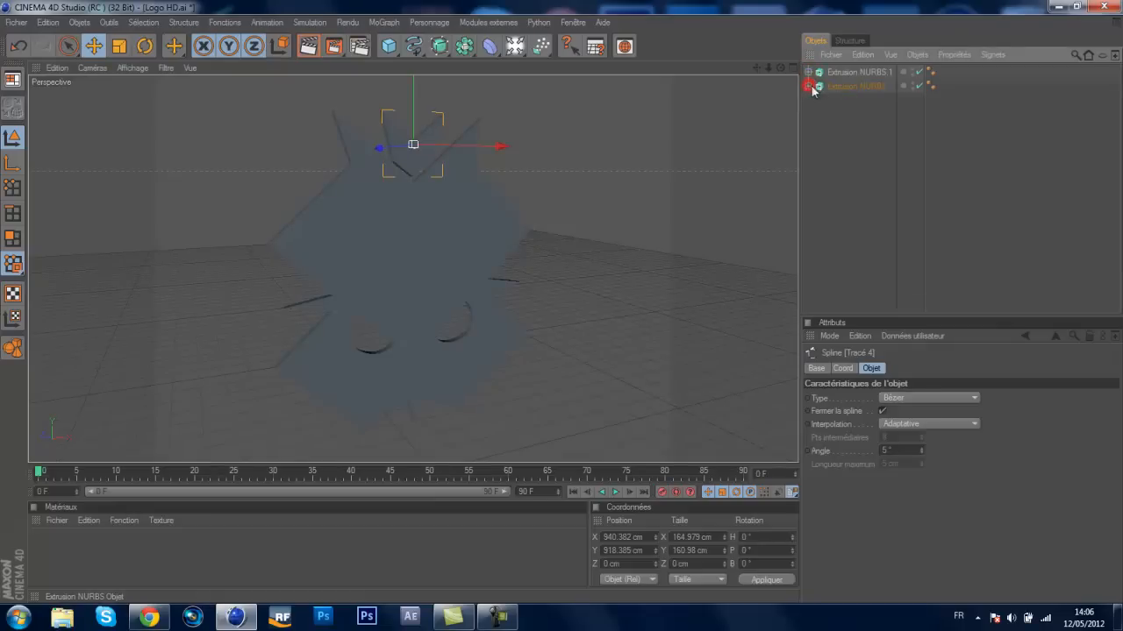
ctrl+click(871, 75)
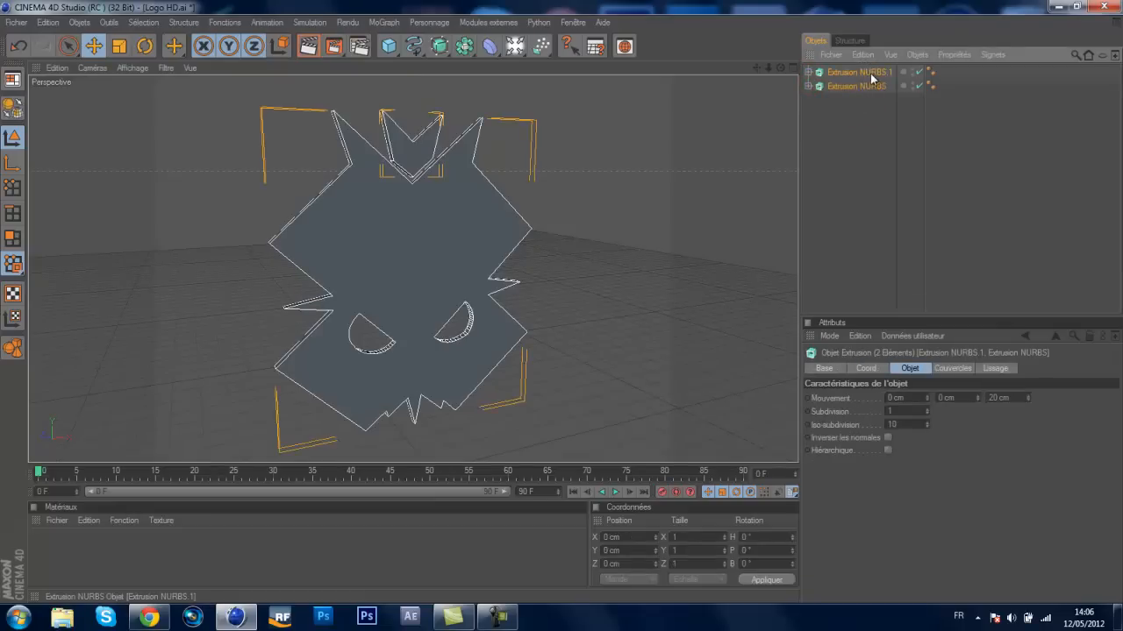
click(999, 397)
key(BackSpace)
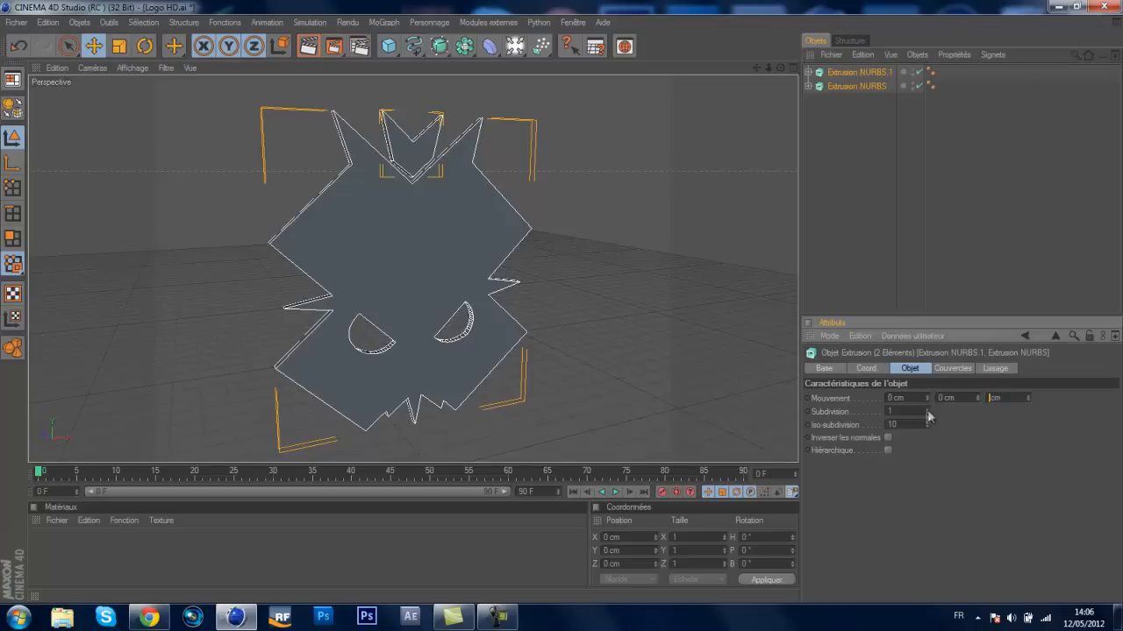
text(100)
key(Return)
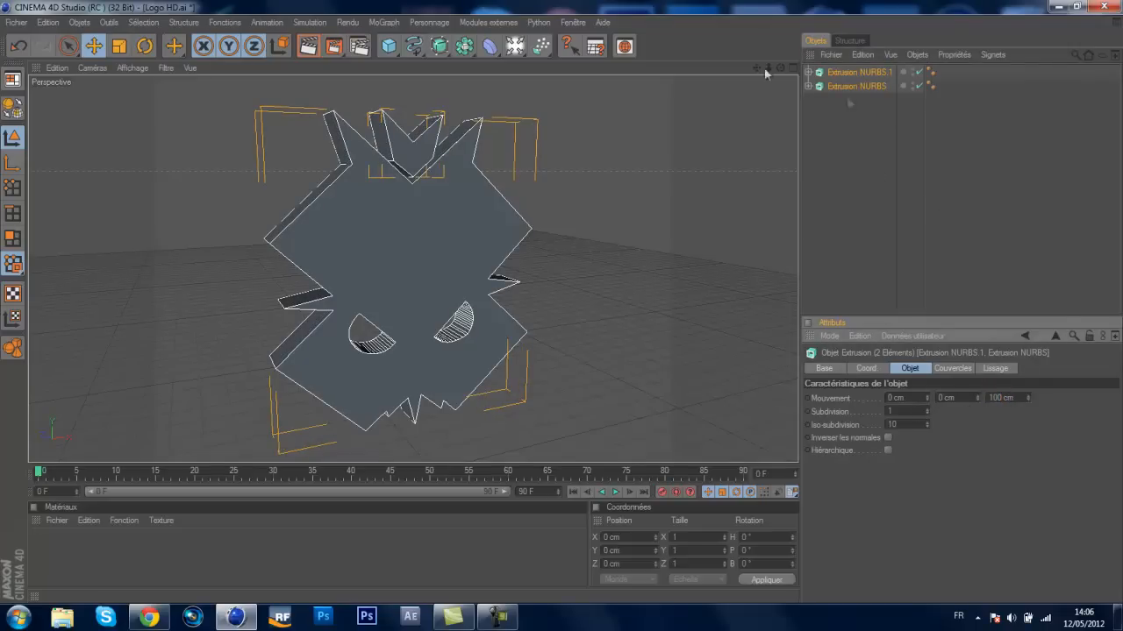
drag(776, 67, 562, 303)
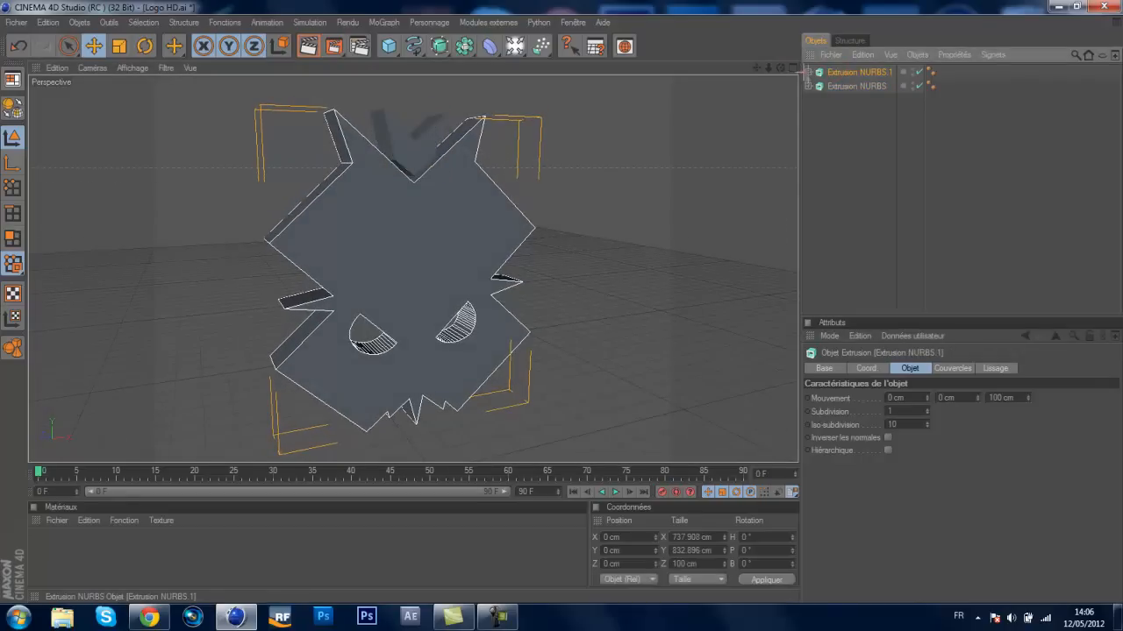
click(811, 78)
click(808, 73)
click(847, 86)
drag(778, 68, 564, 308)
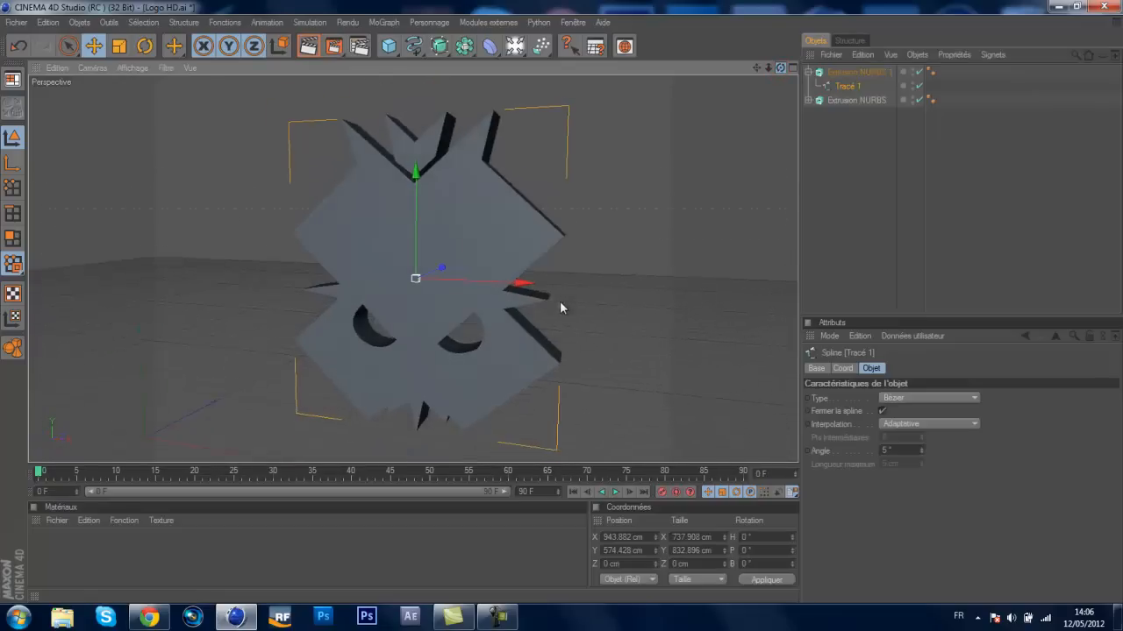
drag(852, 217, 834, 82)
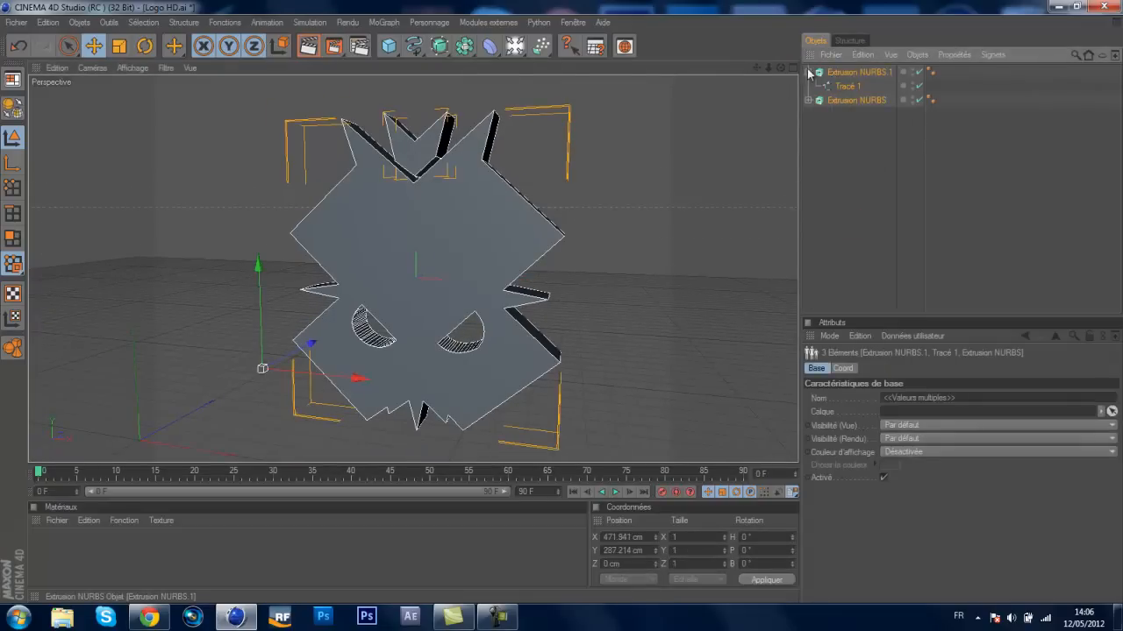
click(812, 73)
click(810, 72)
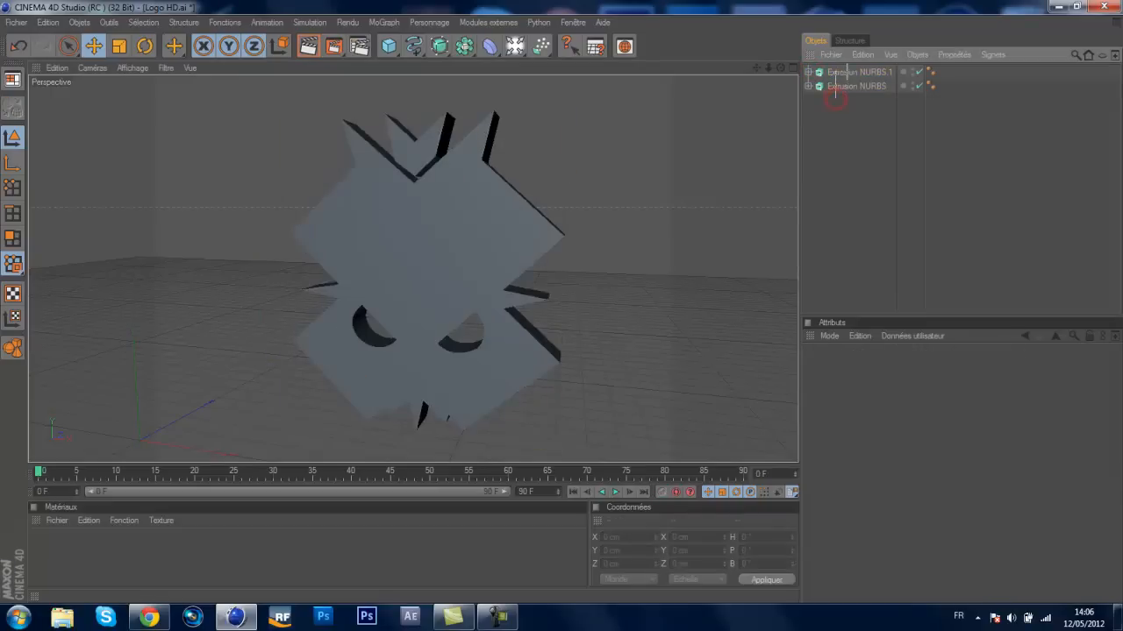
Set the start and end caps of both Extrusion NURBS objects to Couvercle et biseau.
drag(848, 73, 850, 81)
click(940, 369)
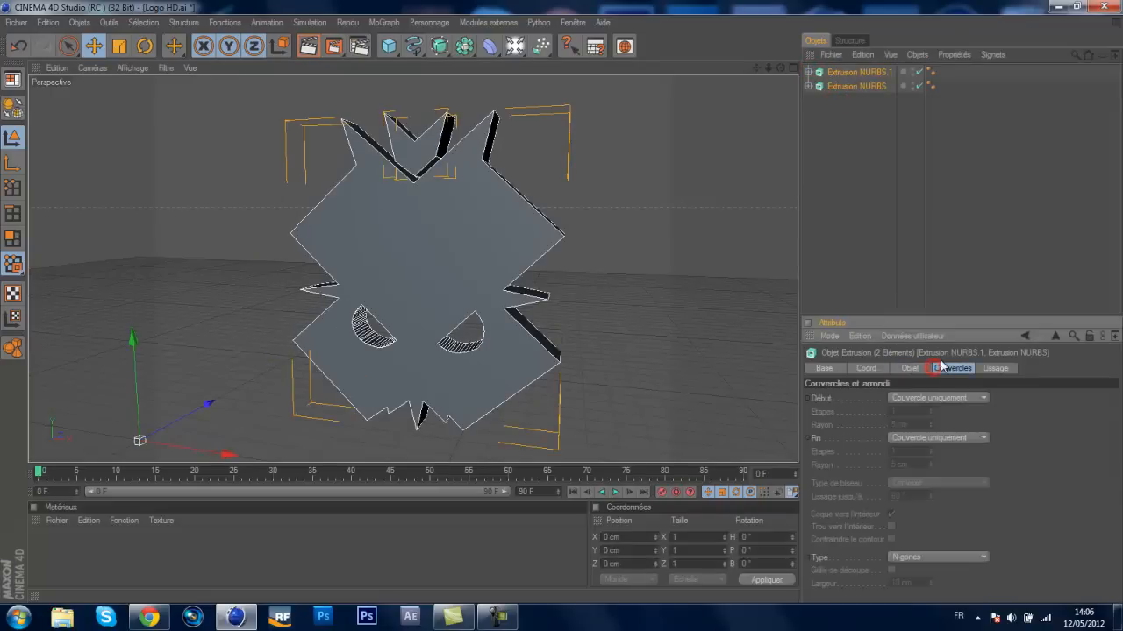
click(923, 399)
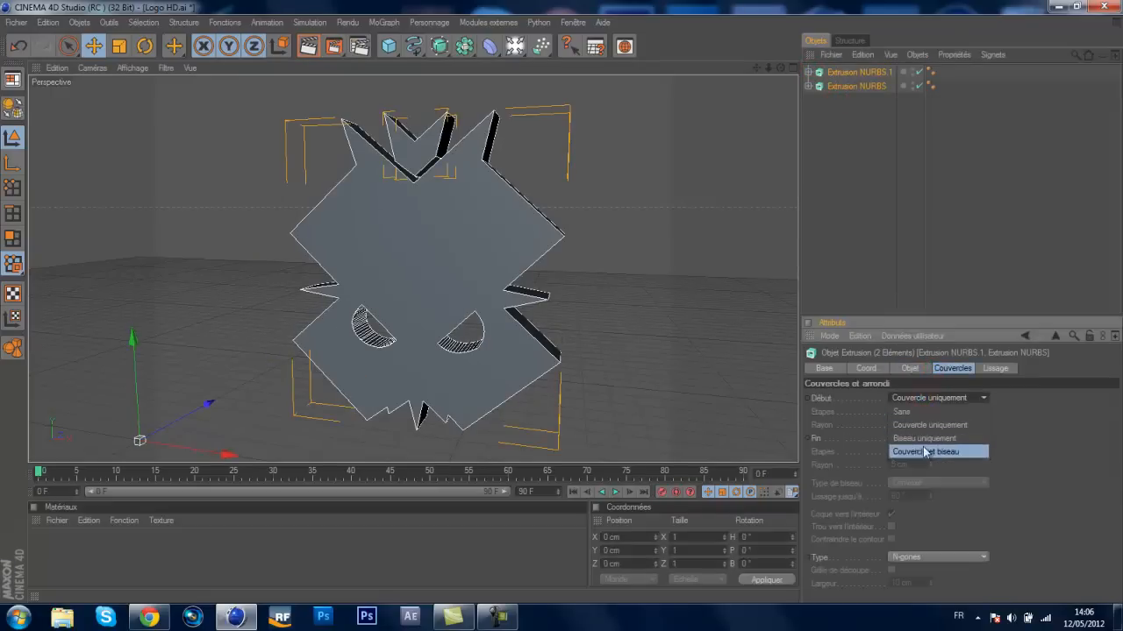
click(925, 451)
click(935, 439)
click(928, 492)
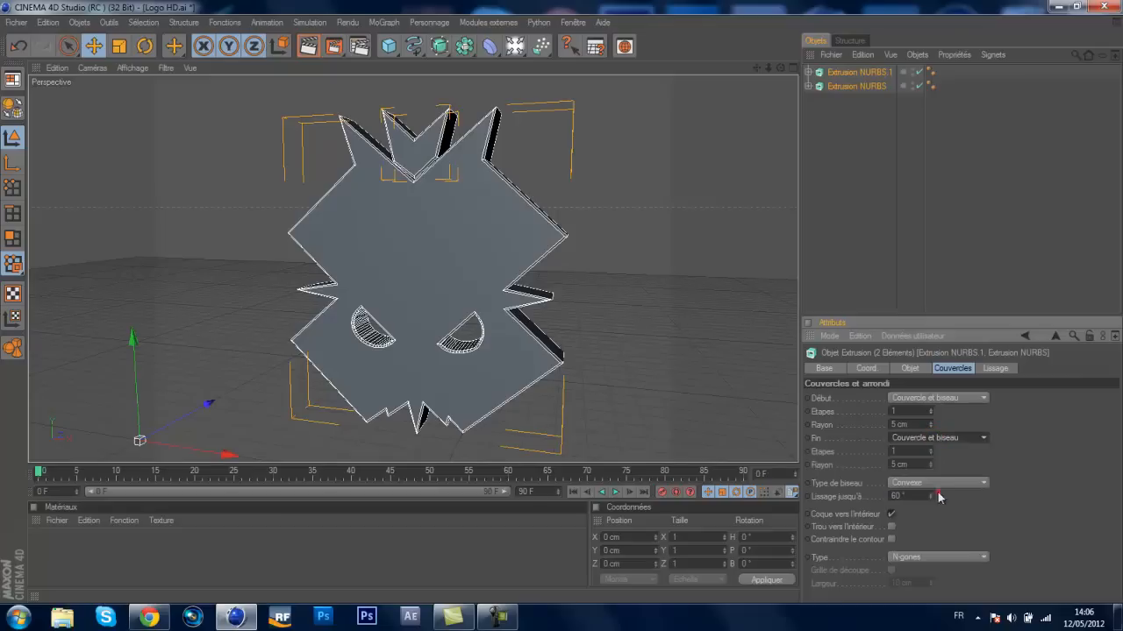
Set the start and end bevel radius of both extrusions to 3 cm.
click(898, 425)
text(3)
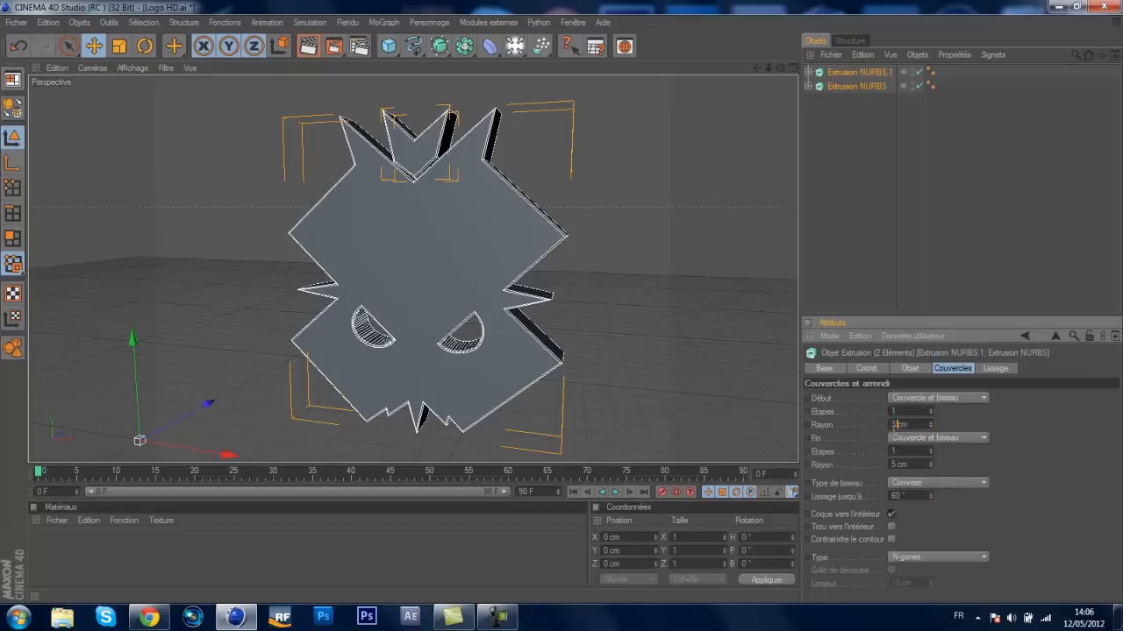
click(902, 465)
text(3)
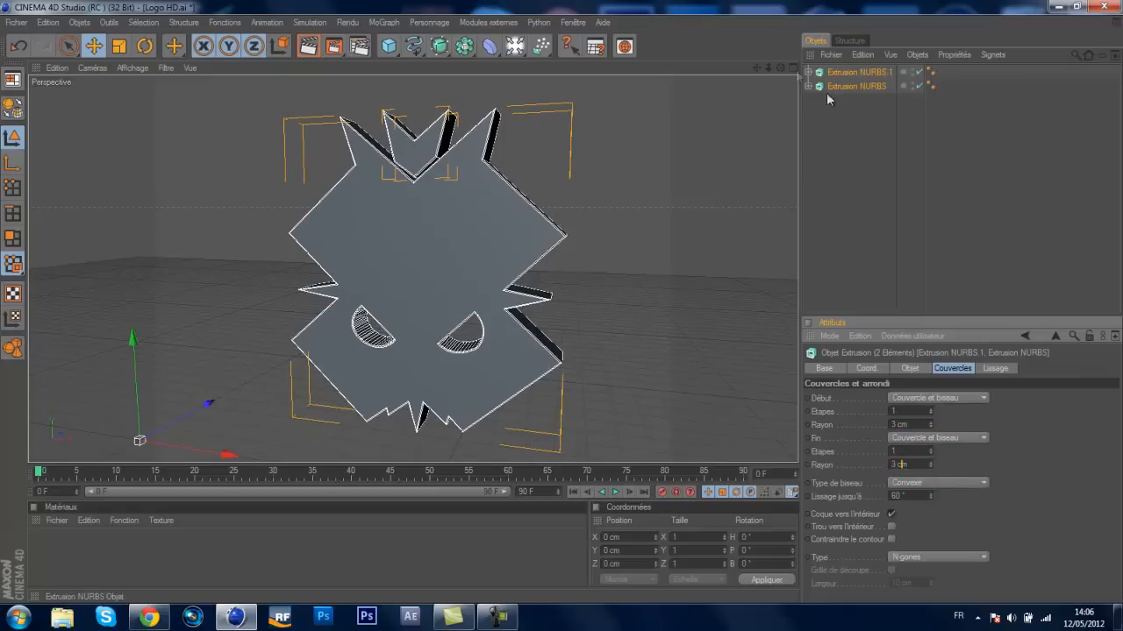
Render the perspective view to preview the bevelled logo from nearly the front, and deselect the extrusions.
drag(780, 66, 283, 8)
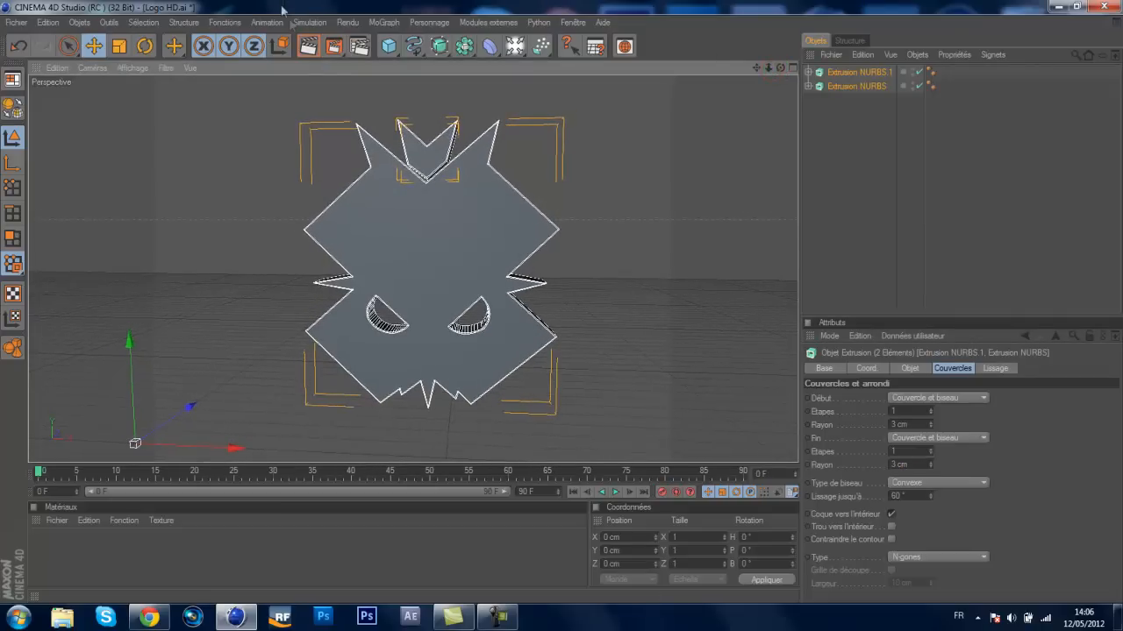
click(308, 47)
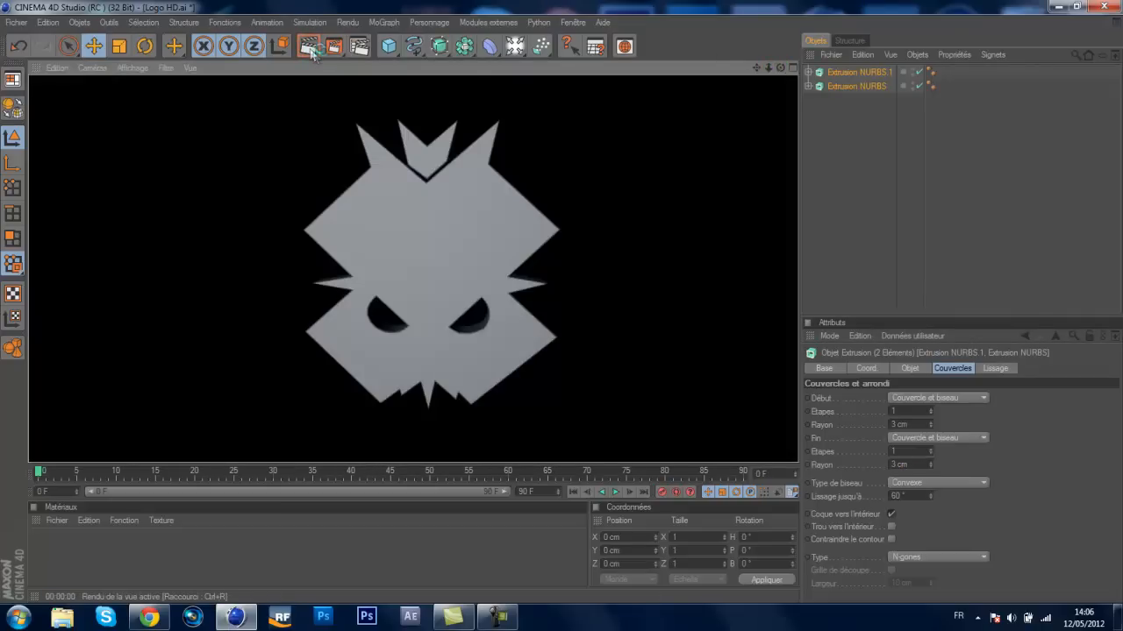
click(735, 229)
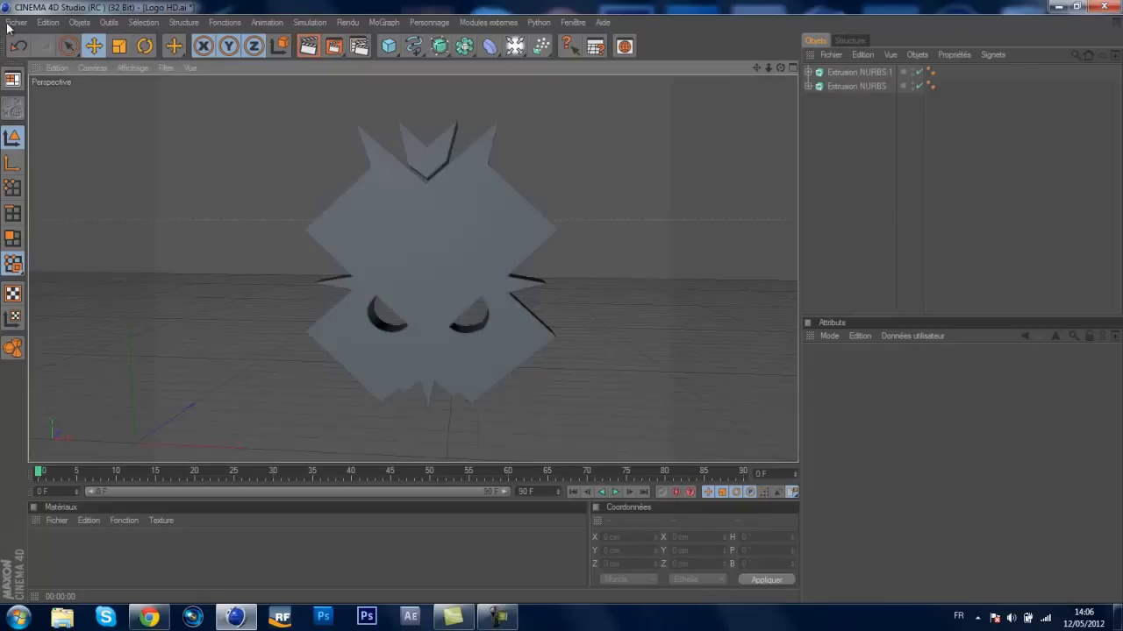
Merge the LIGHTROOM GIVEAWAY RATED scene from the Lightrooms folder of Rated 10k Pack 2 in GFX packs into the logo scene.
click(16, 22)
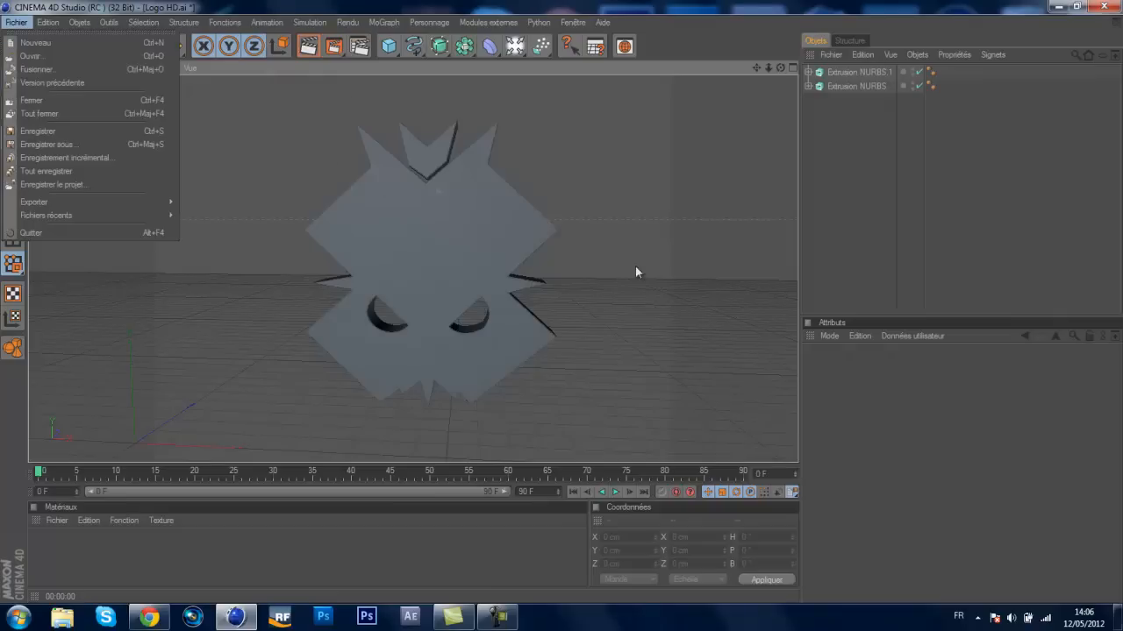
click(61, 73)
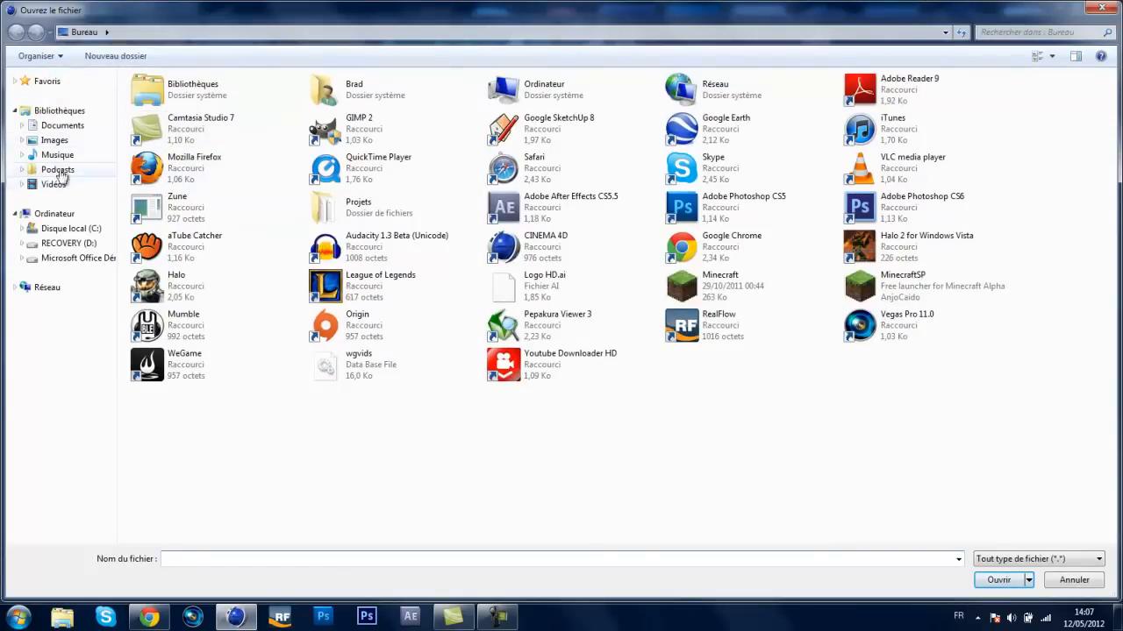
click(53, 141)
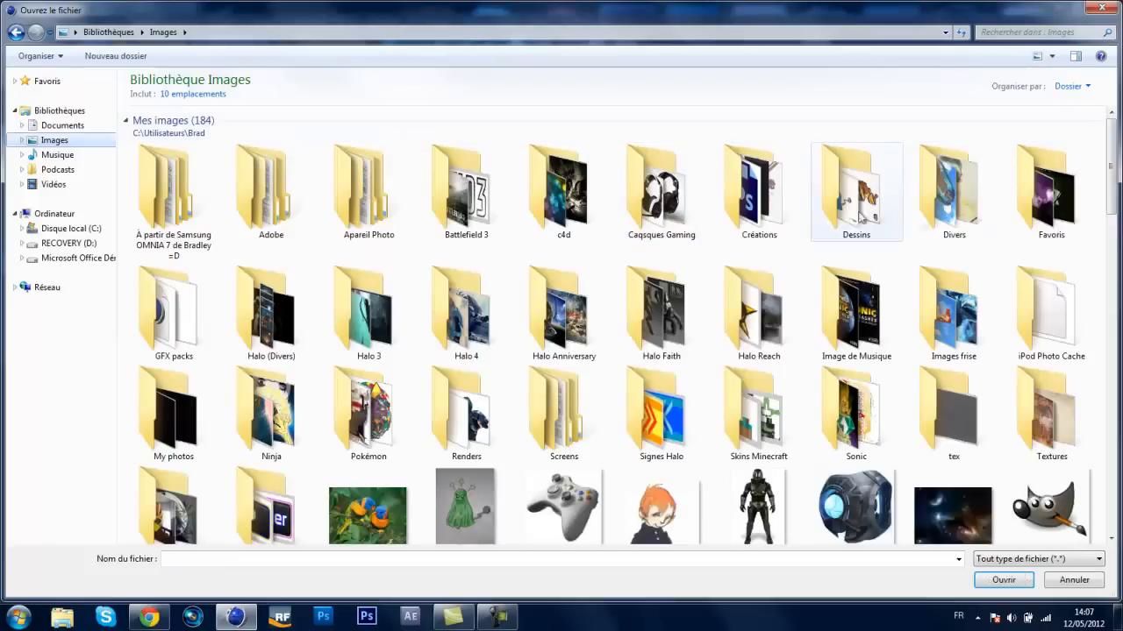
double_click(172, 303)
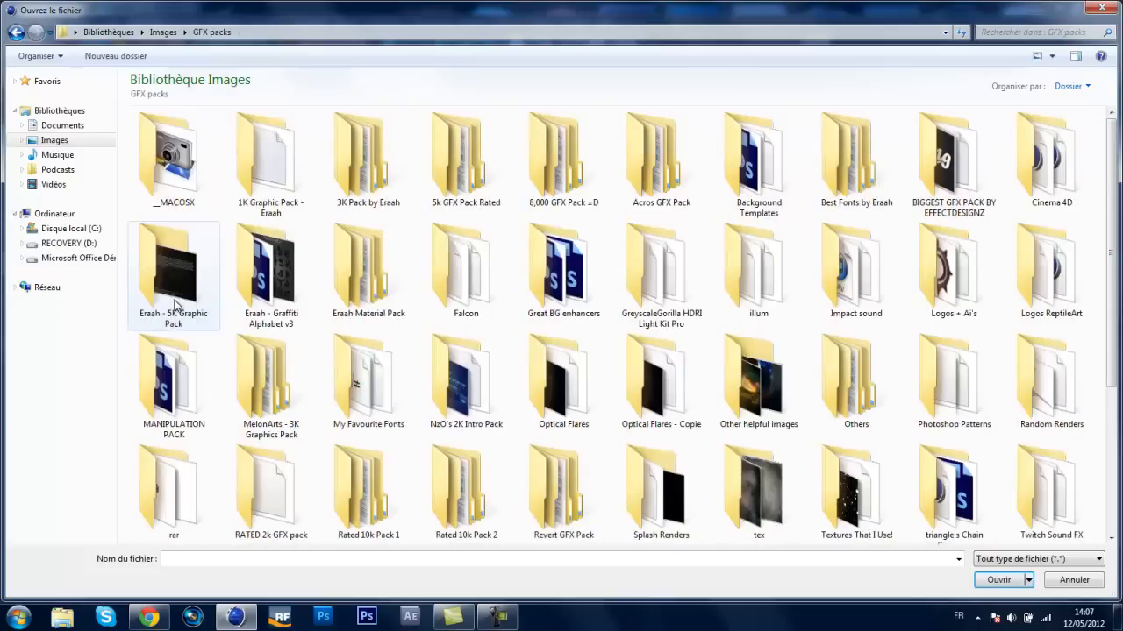
scroll(473, 178, down, 3)
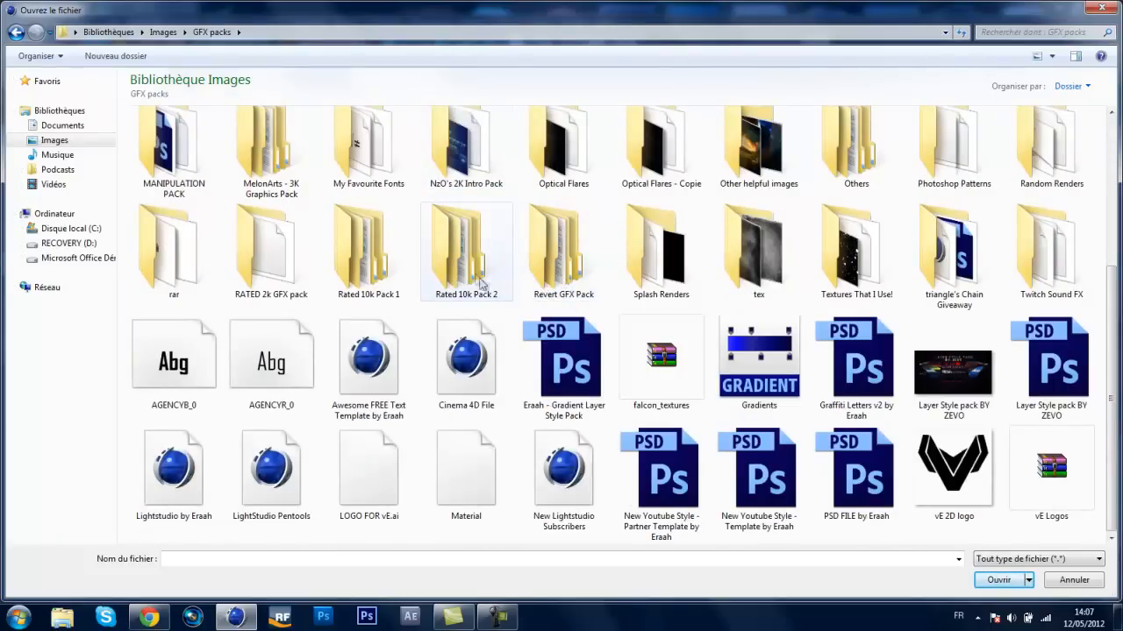
double_click(466, 254)
double_click(481, 206)
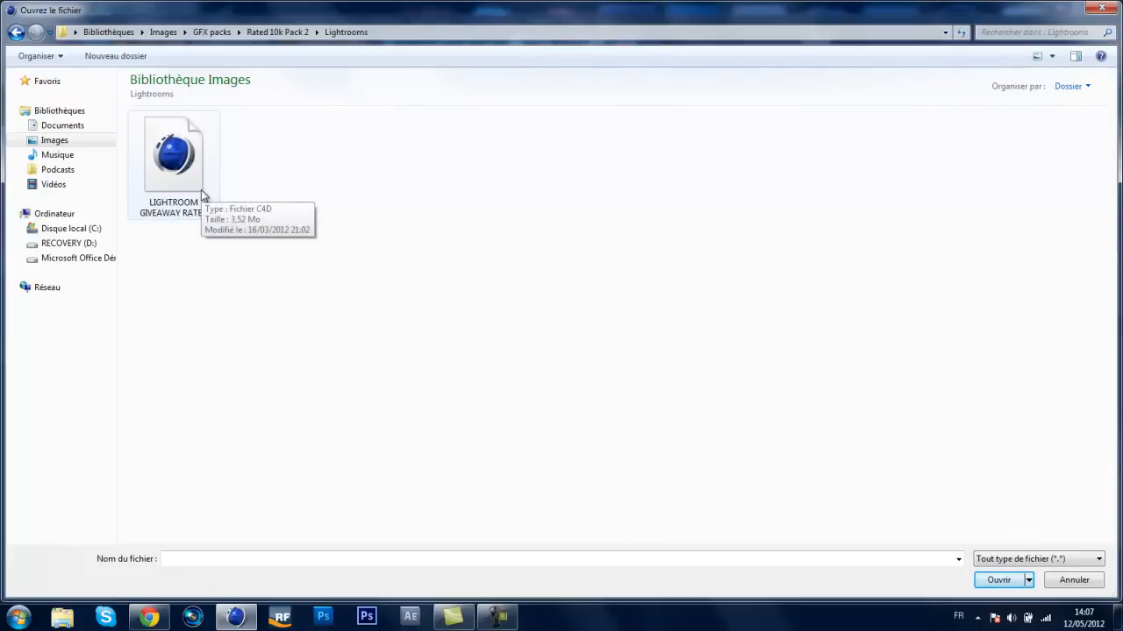
click(188, 165)
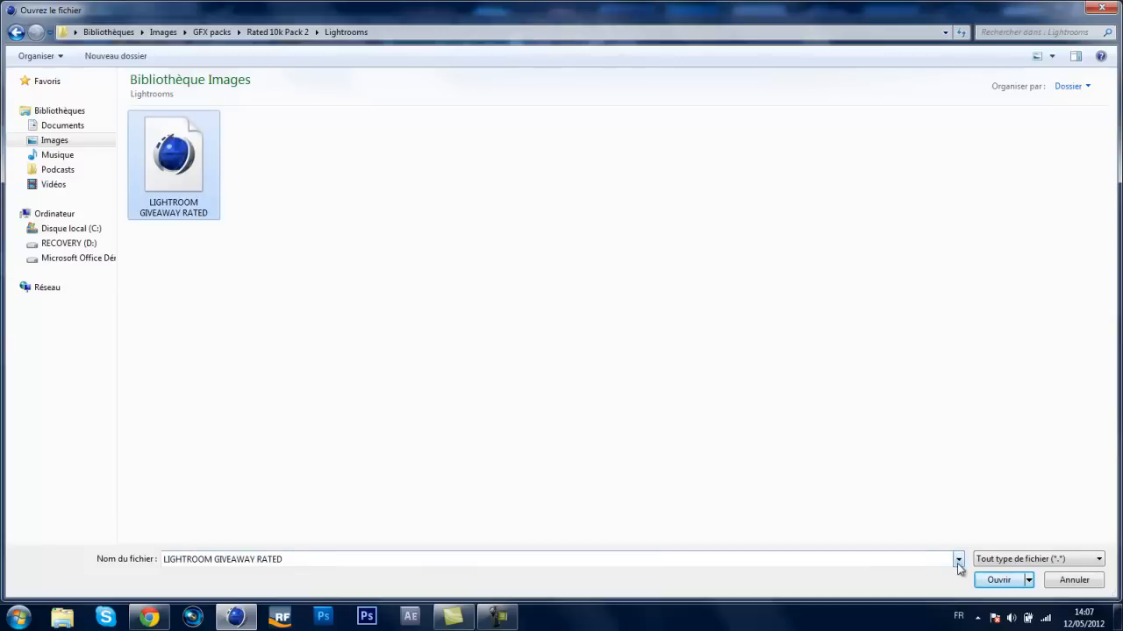
click(992, 581)
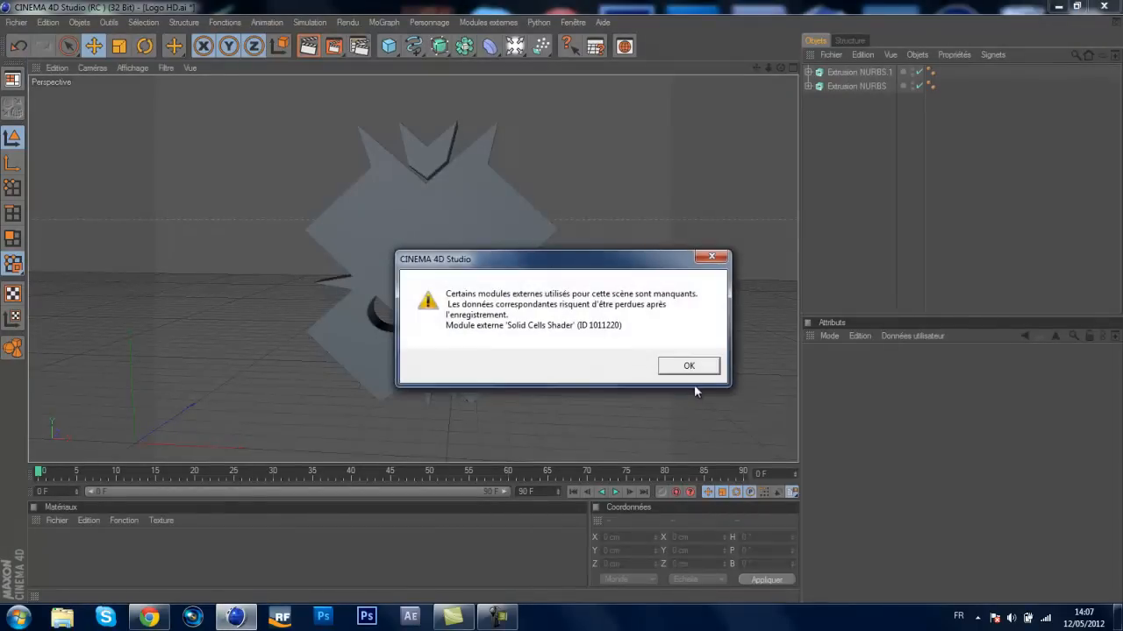
click(689, 366)
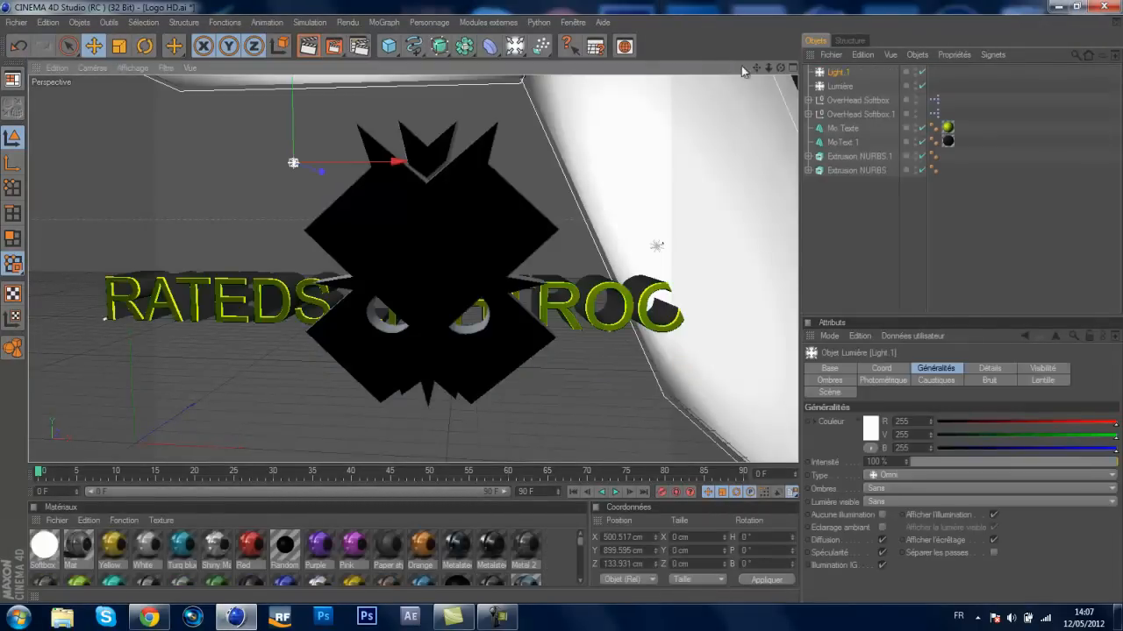
Set the extrusion depth of both Extrusion NURBS objects along Z to 150 cm.
drag(757, 68, 581, 303)
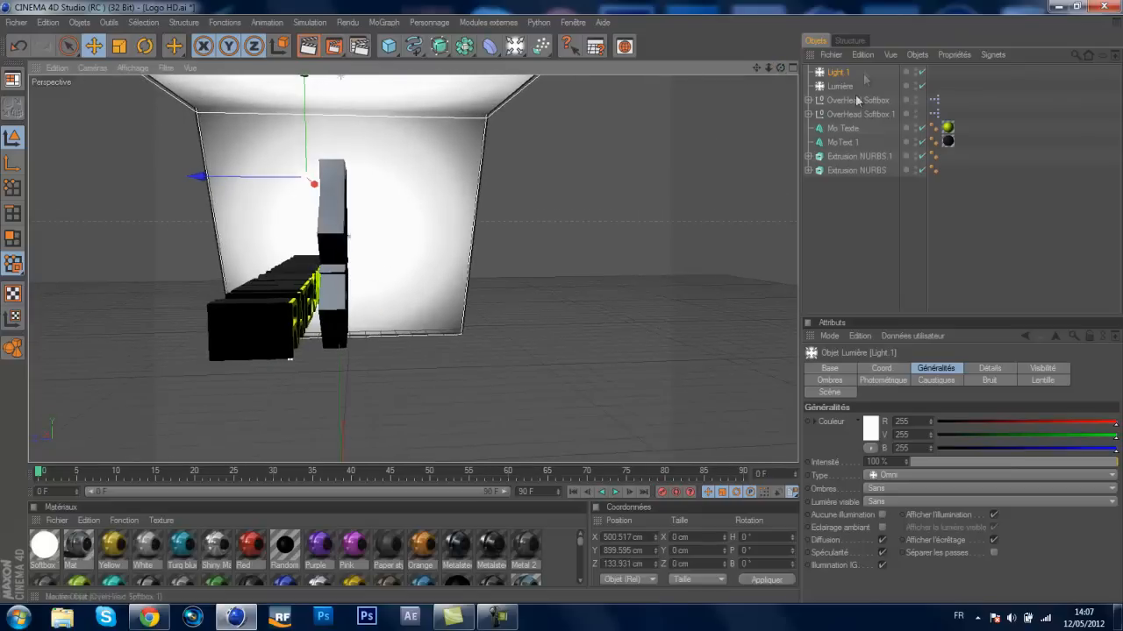
drag(869, 203, 870, 148)
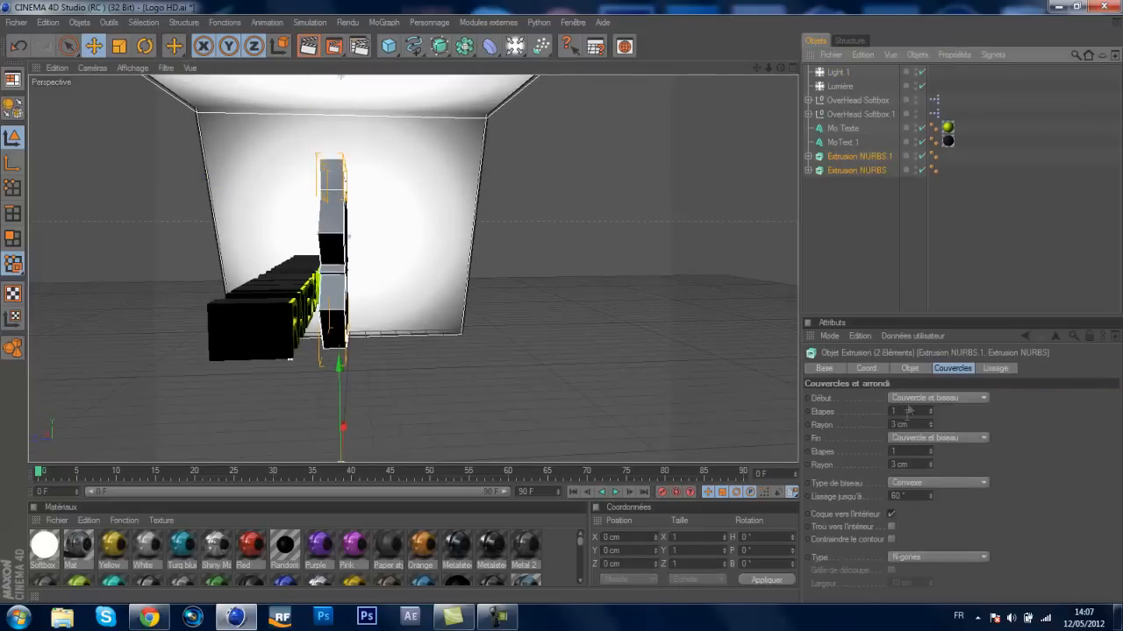
click(912, 369)
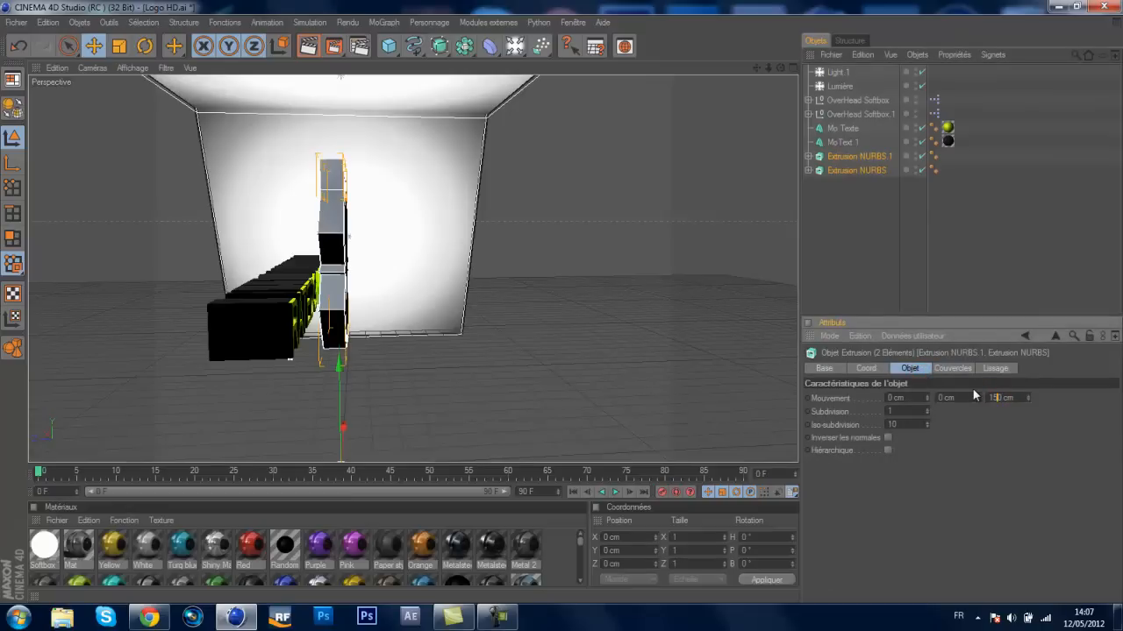
key(Return)
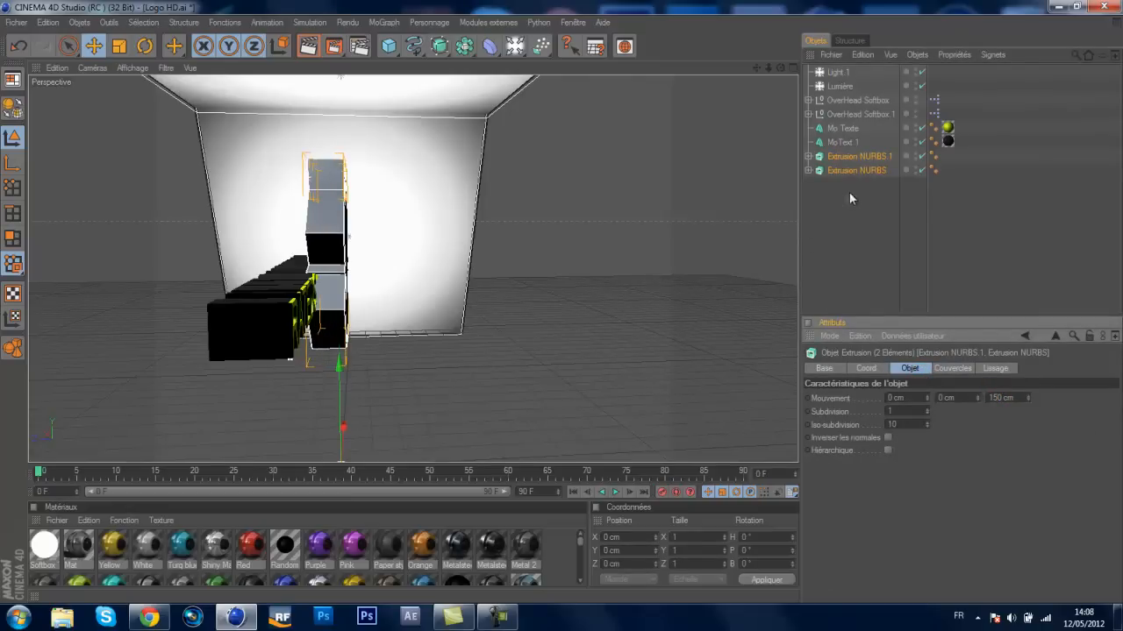
Delete the lightroom's two text objects, MoText.1 and Mo Texte.
scroll(349, 435, down, 2)
drag(333, 453, 289, 456)
click(837, 142)
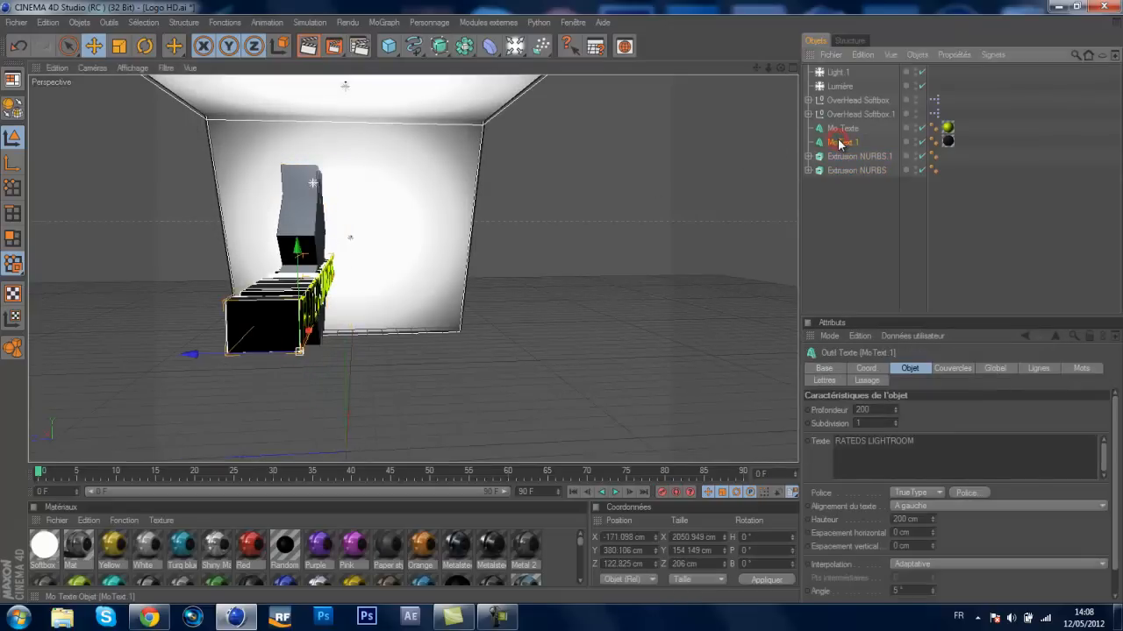
key(Delete)
click(838, 129)
key(Delete)
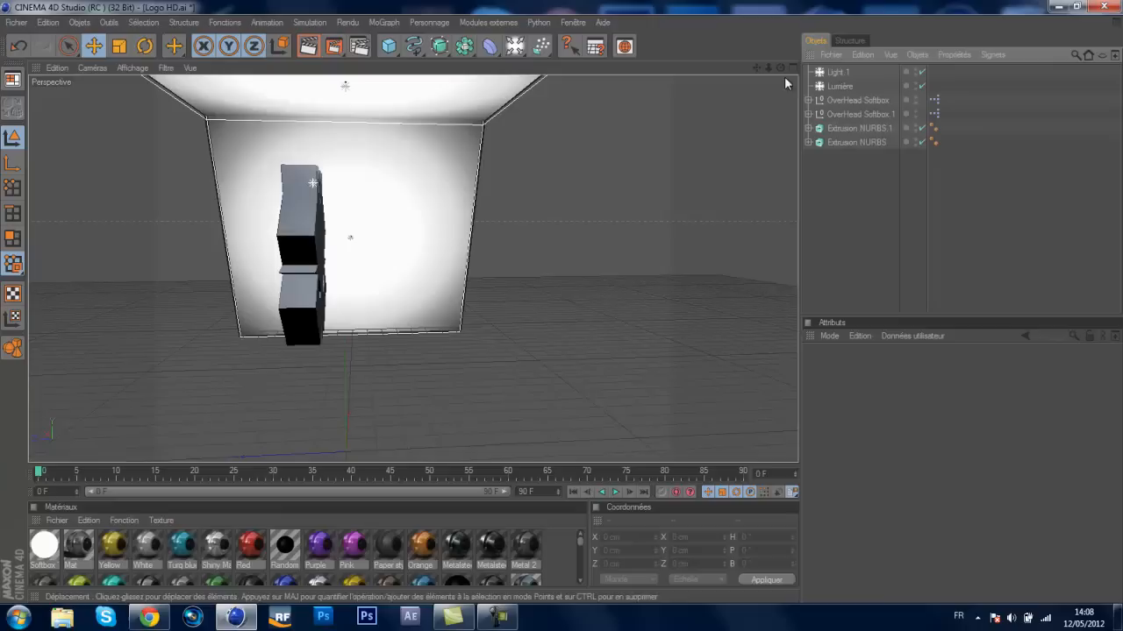
Apply the Turq blue material to both extrusions of the logo.
mouse_move(563, 304)
mouse_down()
mouse_move(778, 68)
mouse_move(553, 303)
mouse_move(562, 302)
mouse_up()
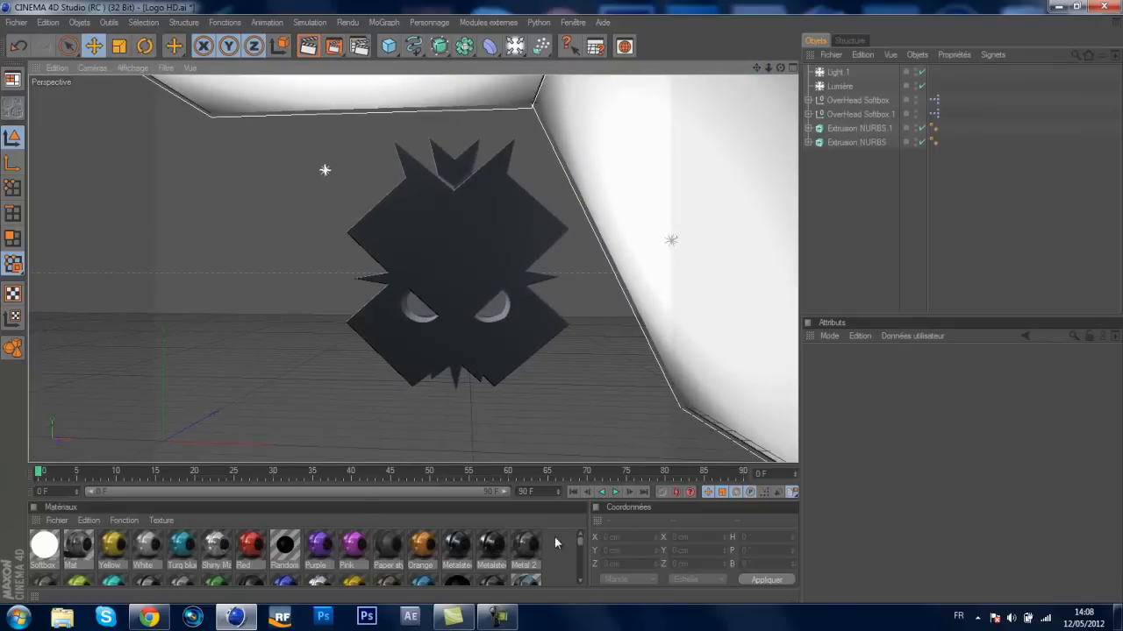
scroll(544, 551, down, 3)
scroll(308, 544, down, 3)
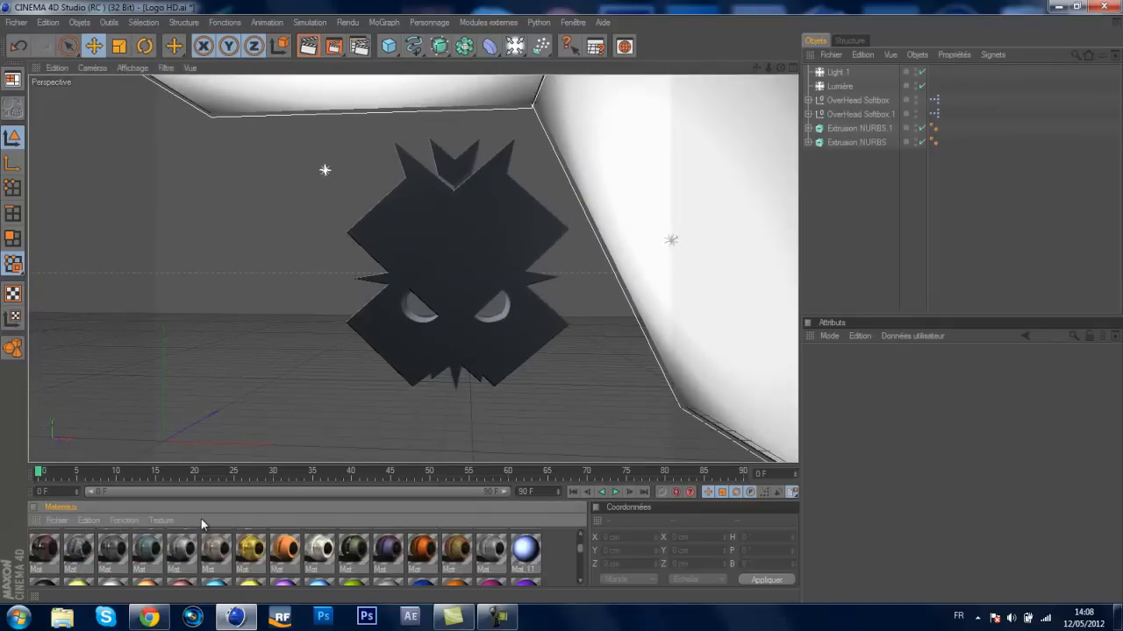
scroll(275, 557, up, 2)
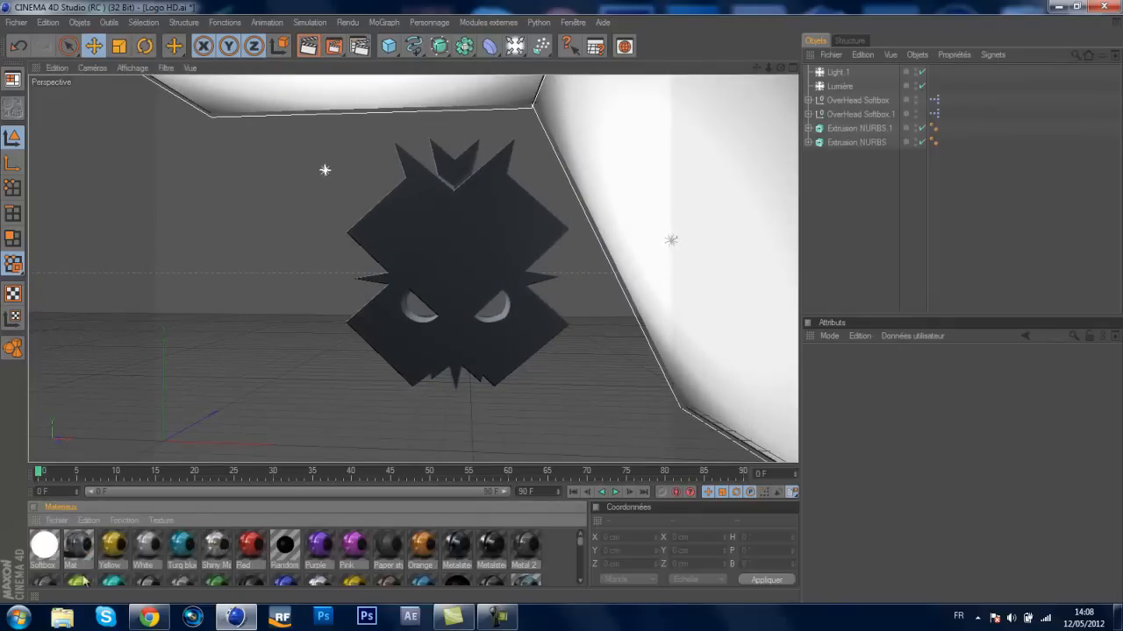
drag(188, 547, 431, 240)
drag(184, 551, 458, 175)
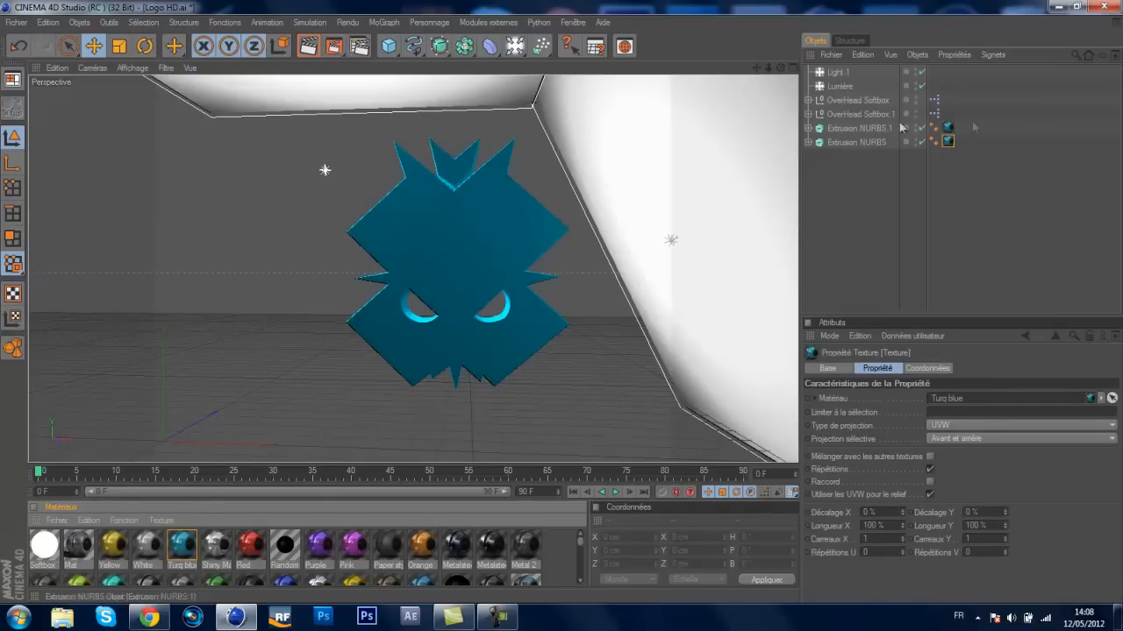
Render the perspective view to preview the turquoise logo in the lightroom, accepting the missing textures.
drag(951, 164, 950, 121)
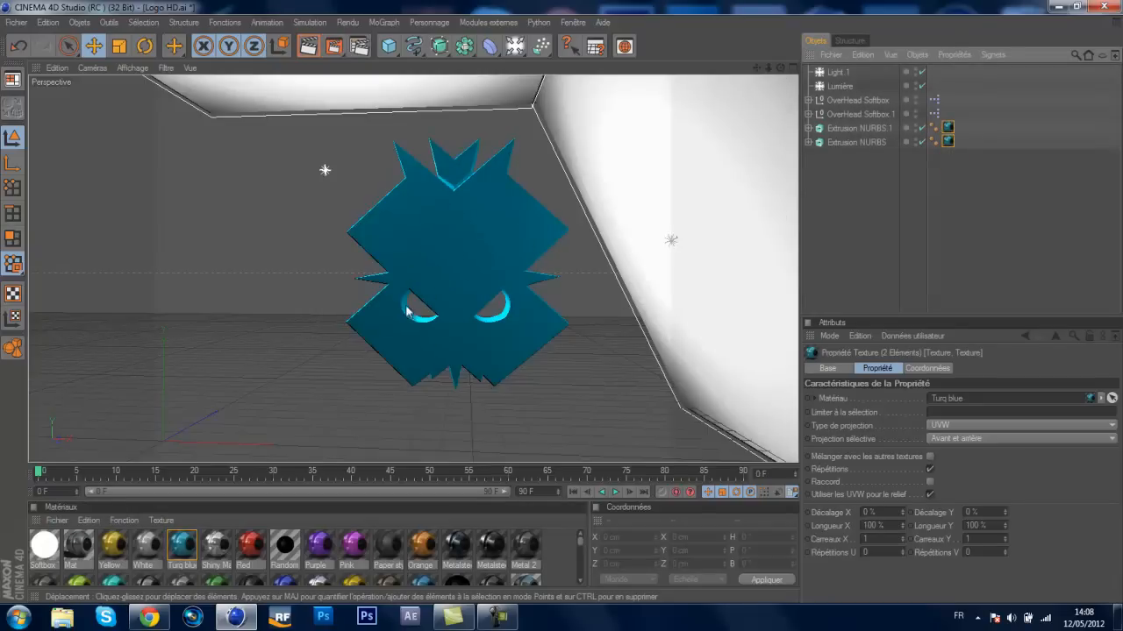
click(307, 46)
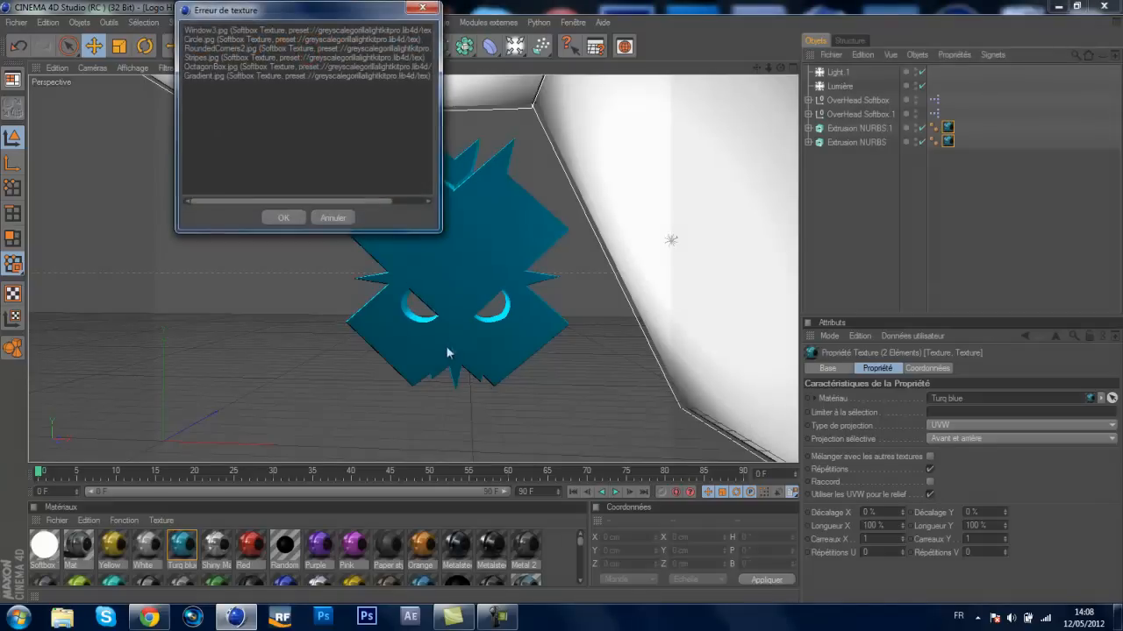
click(276, 220)
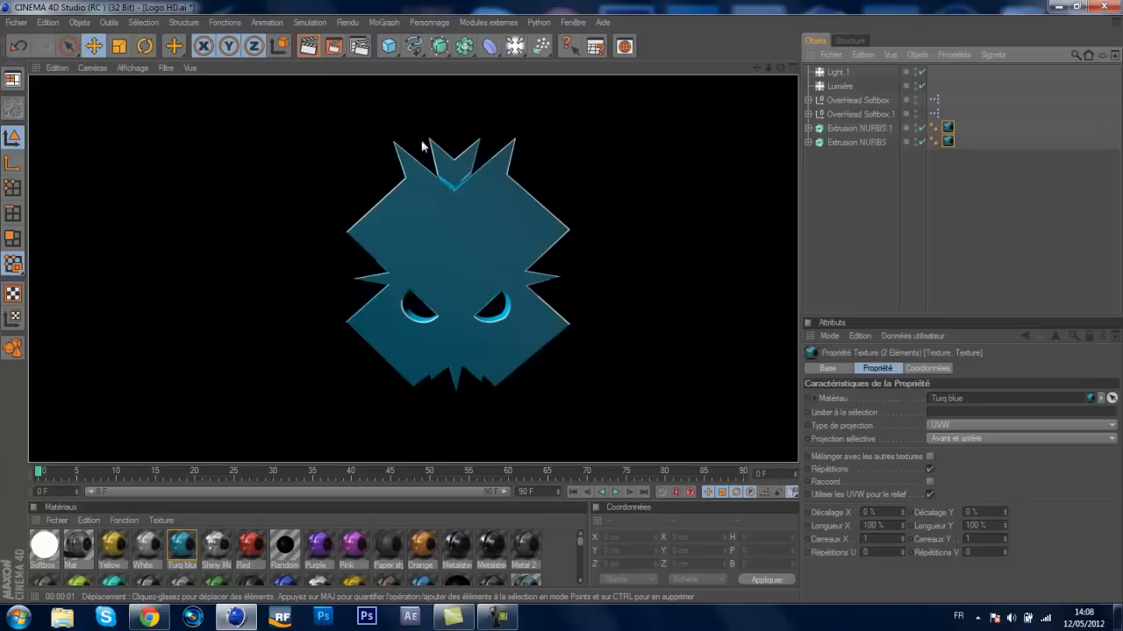
click(546, 294)
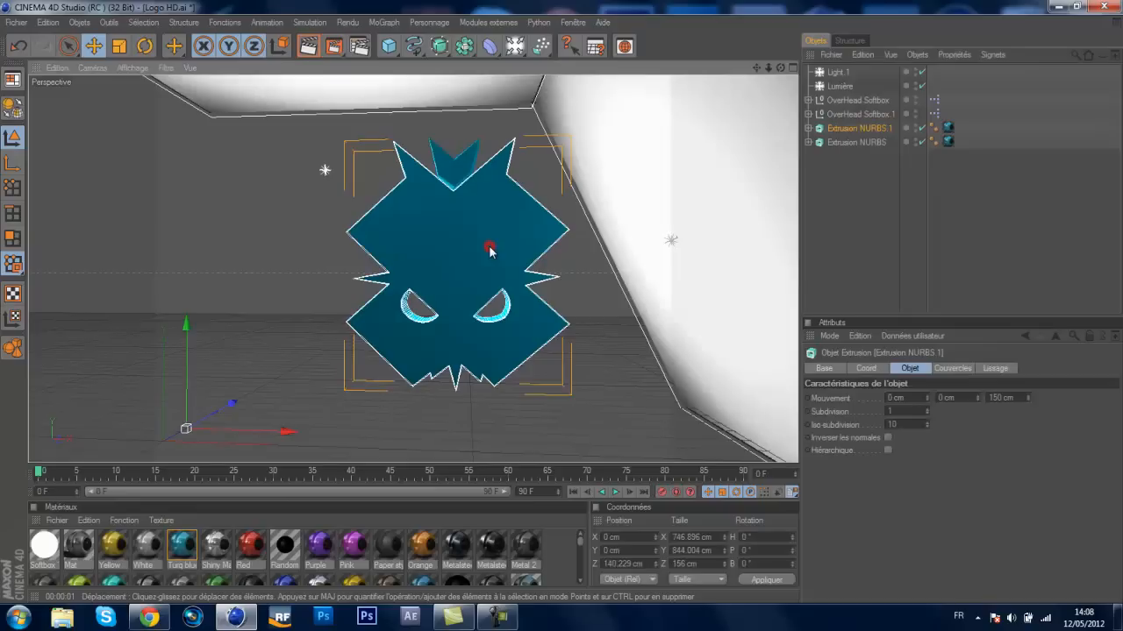
Limit the Turq blue texture of both extrusions to selection C1 and render the view to check it.
drag(949, 167, 948, 141)
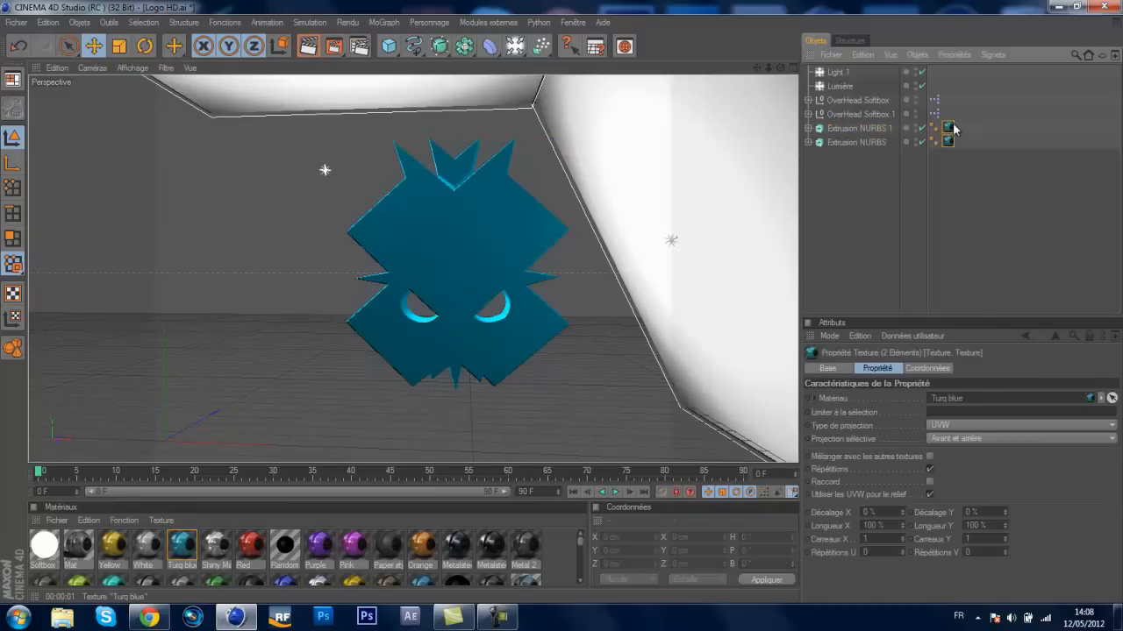
click(938, 412)
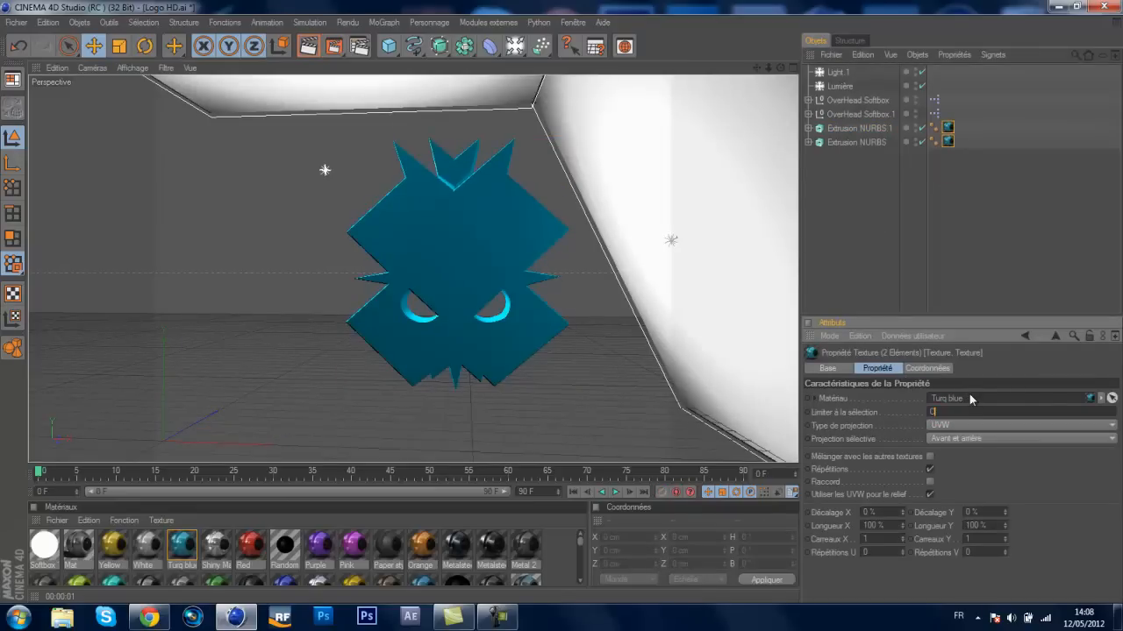
key(Return)
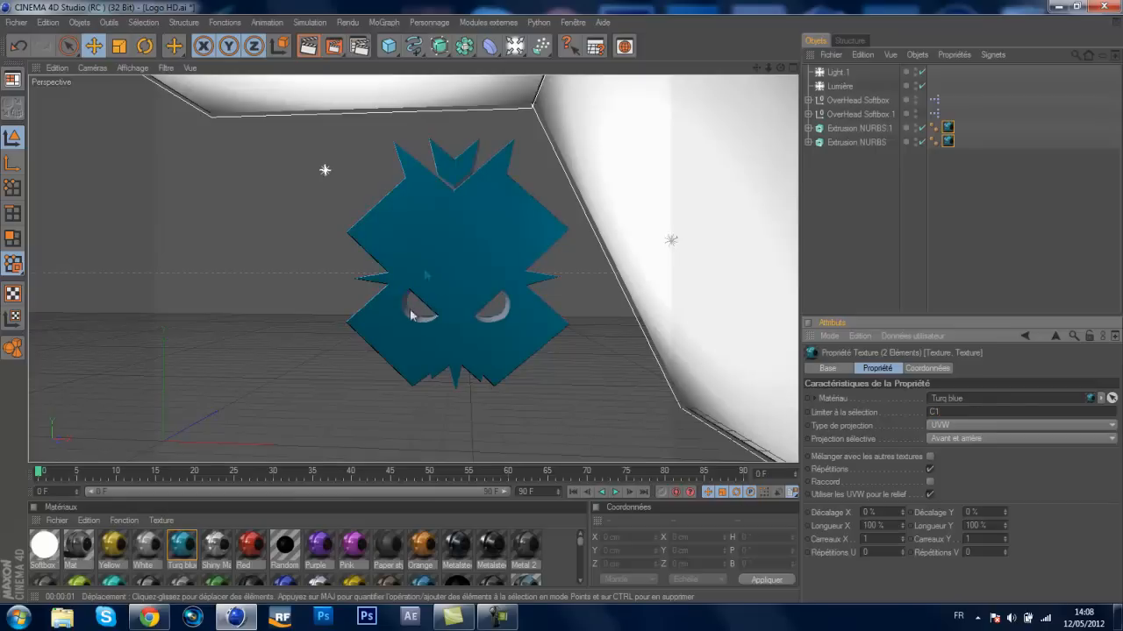
click(307, 52)
click(325, 216)
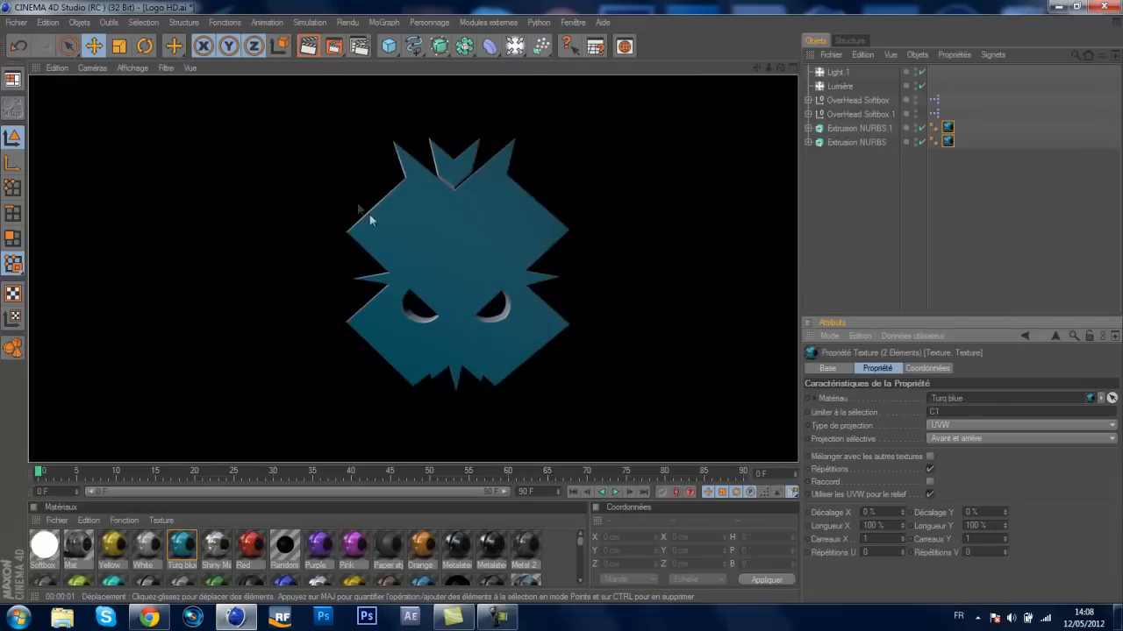
Apply the Black material to both extrusions and place its texture before Turq blue on each of them.
drag(781, 67, 557, 308)
drag(779, 67, 562, 302)
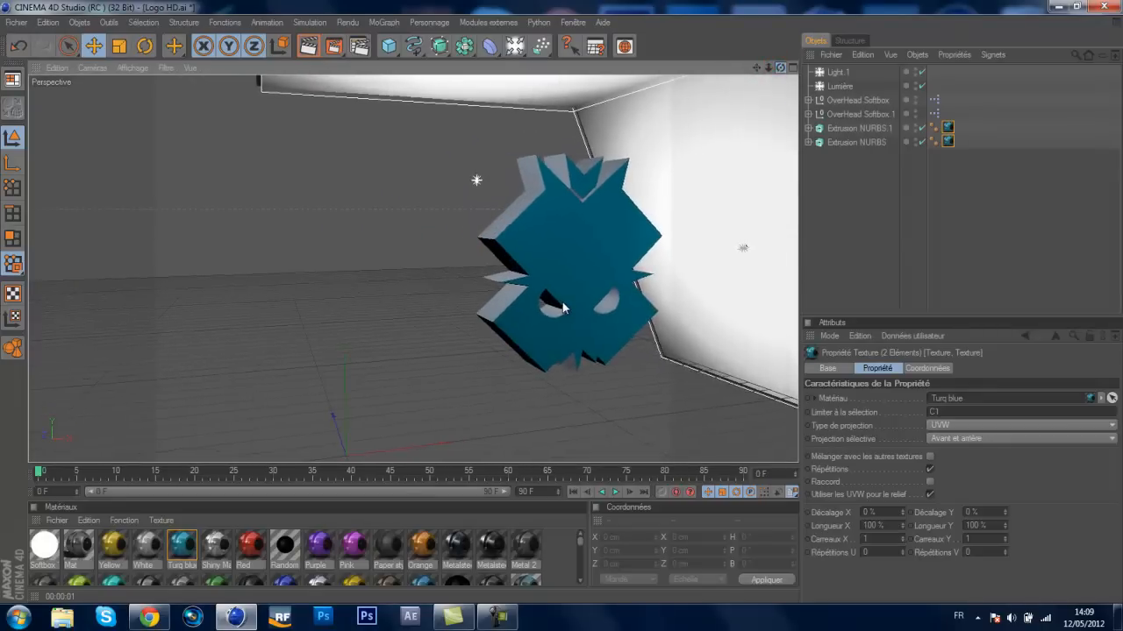
drag(763, 69, 555, 304)
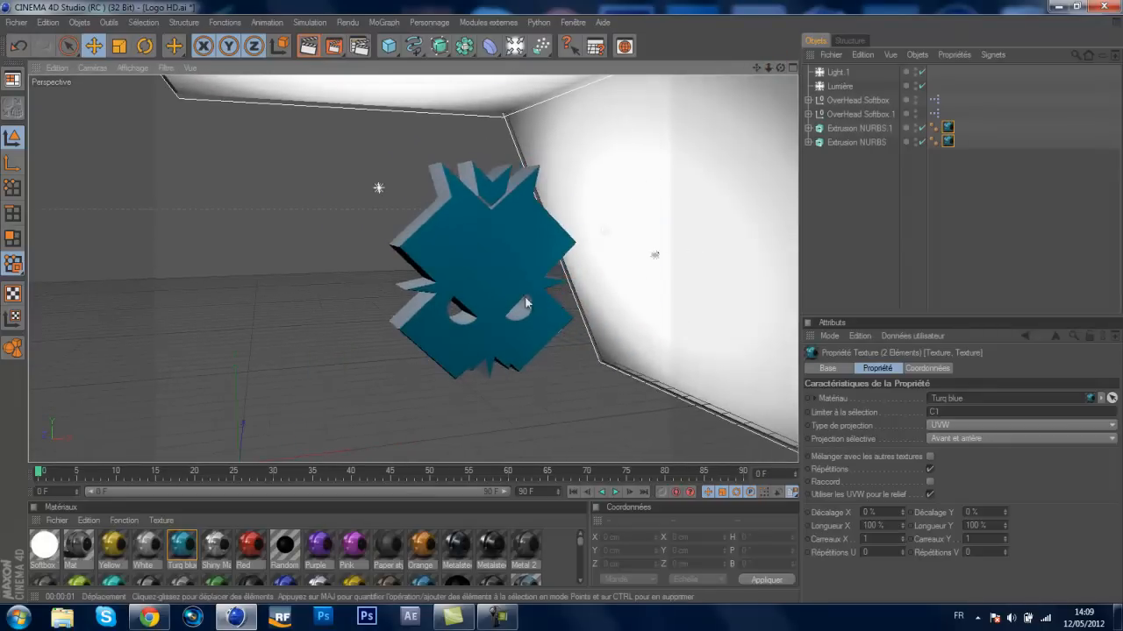
click(582, 583)
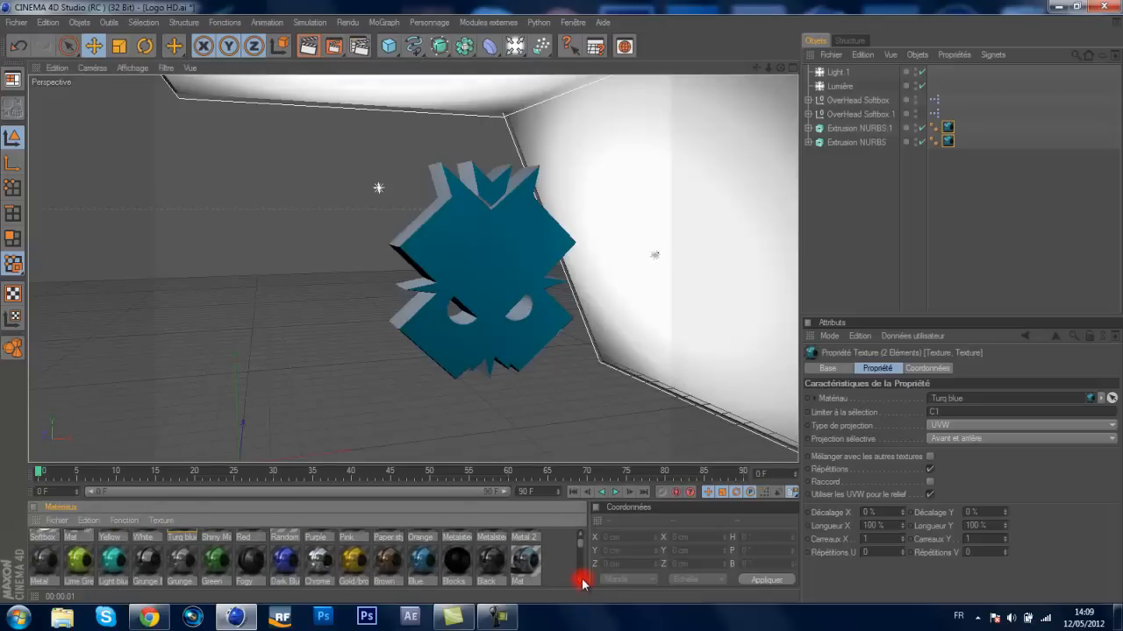
drag(496, 568, 517, 301)
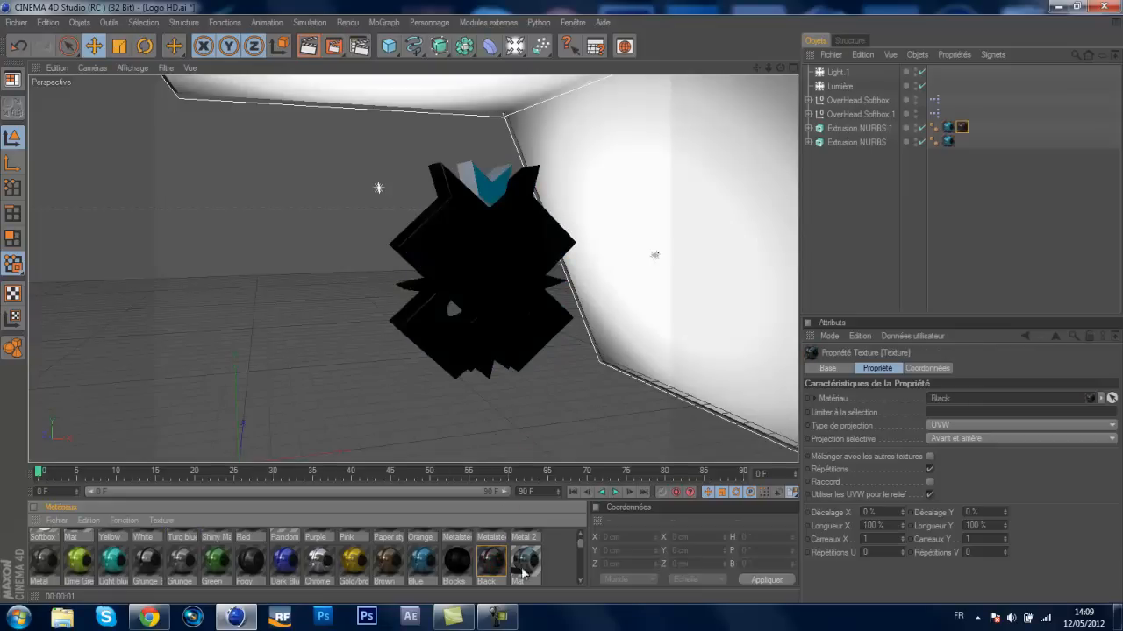
drag(491, 575, 499, 175)
drag(961, 142, 943, 128)
Render the angled perspective view to preview the logo with turquoise front and black sides, and move closer to it.
click(307, 46)
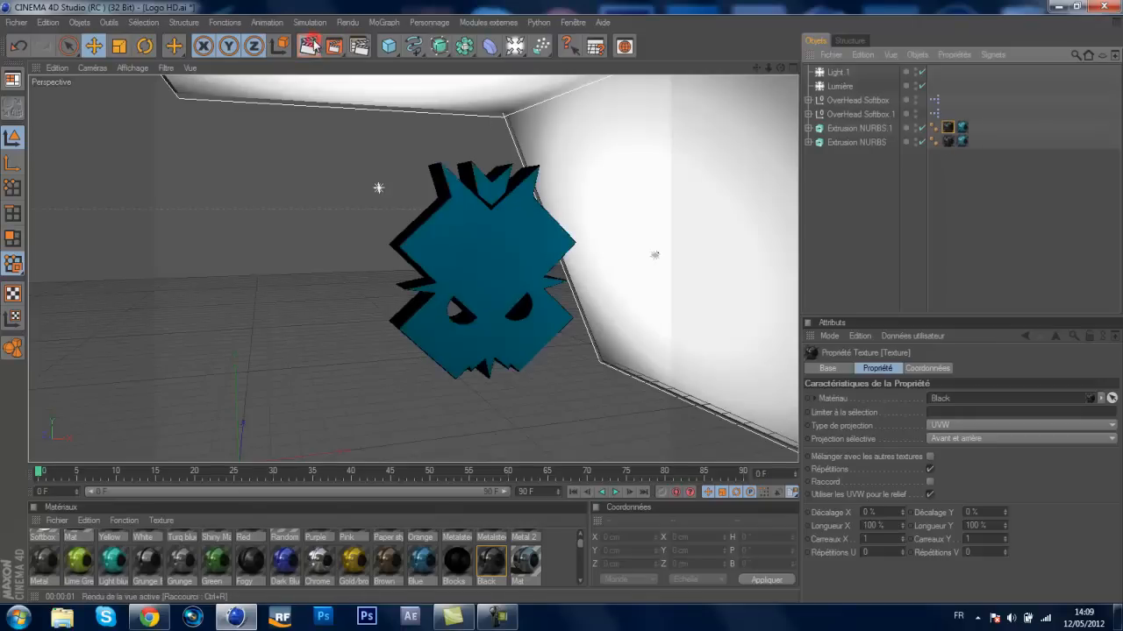
click(292, 218)
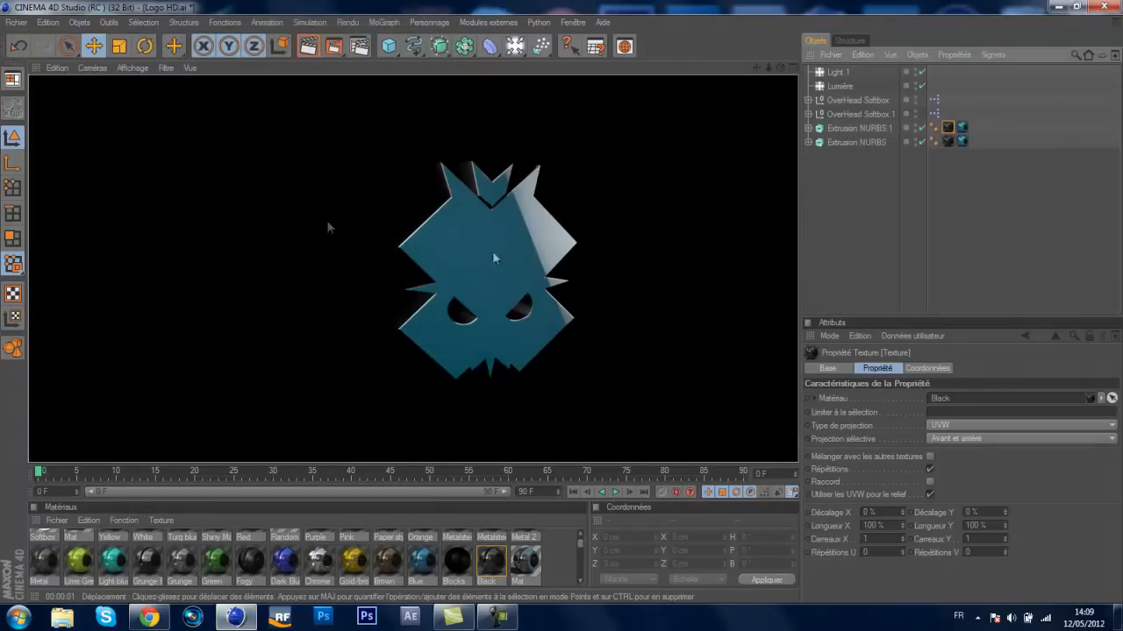
click(561, 307)
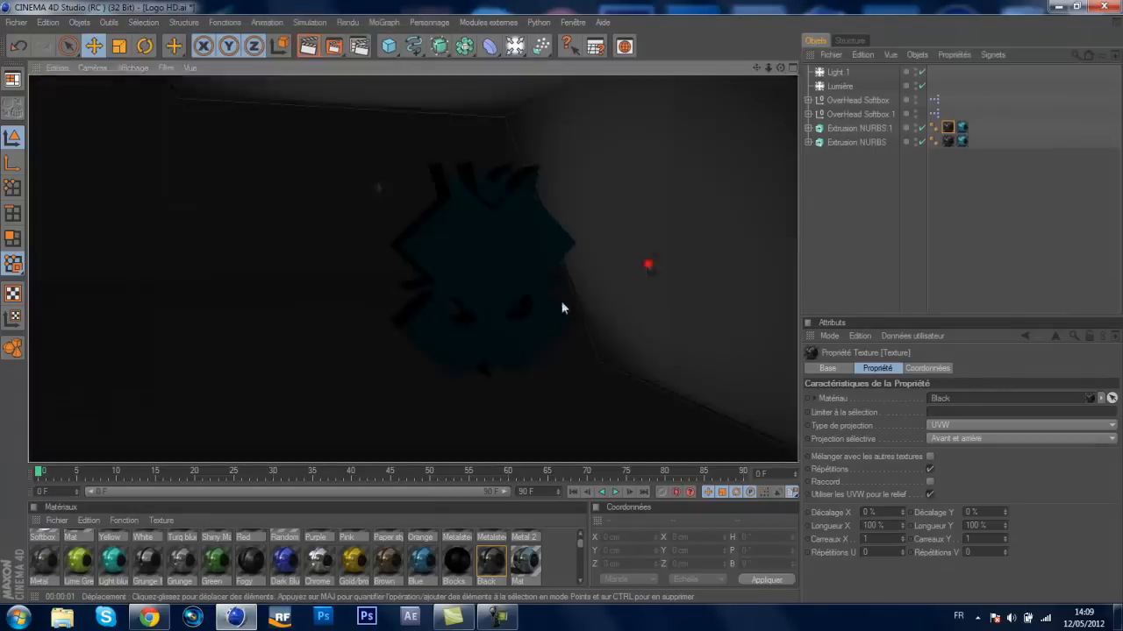
drag(761, 70, 772, 68)
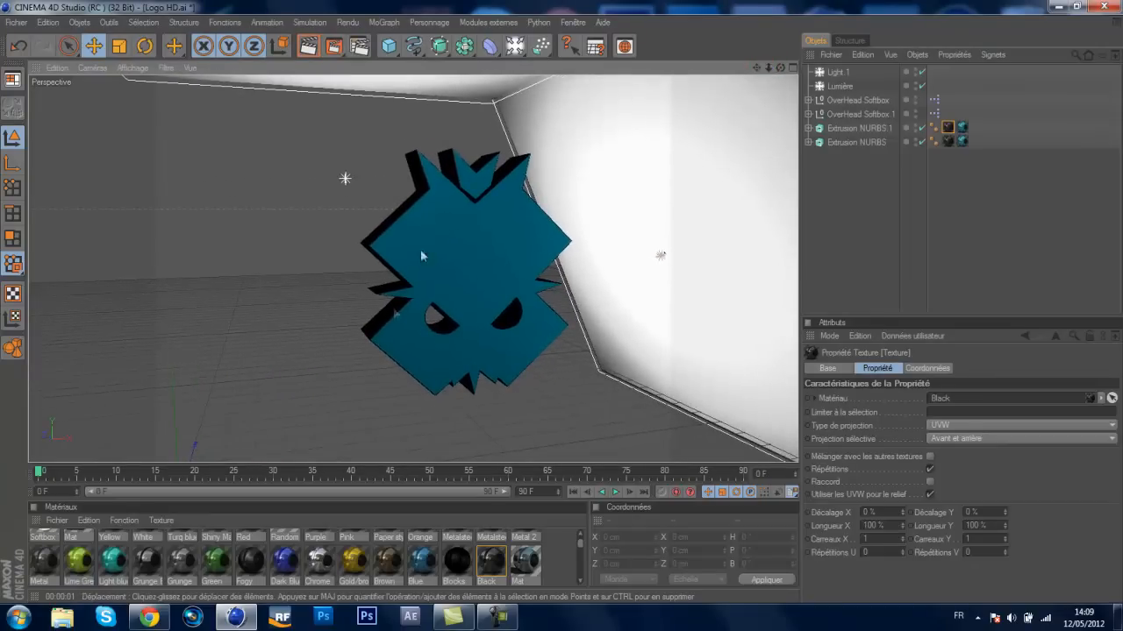
scroll(532, 565, up, 2)
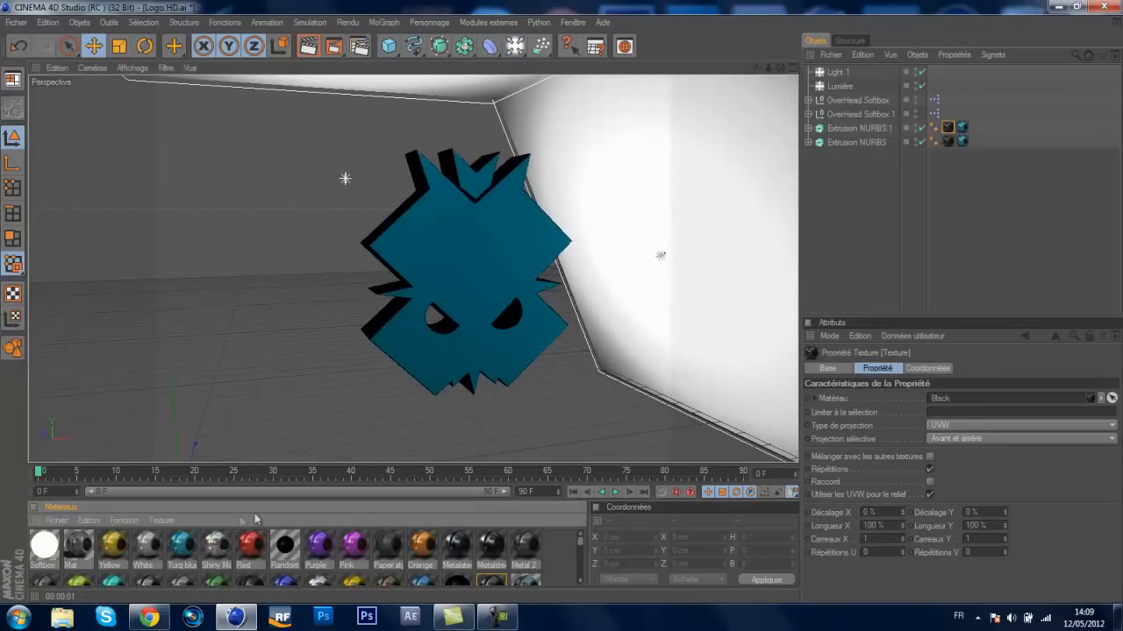
scroll(235, 564, down, 5)
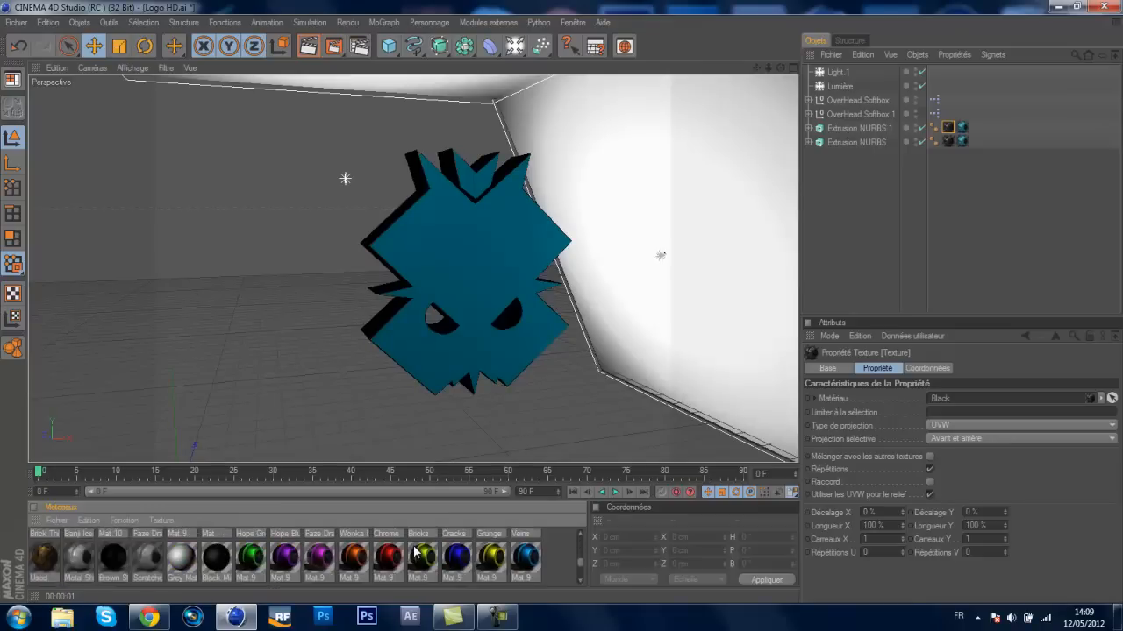
scroll(416, 553, down, 4)
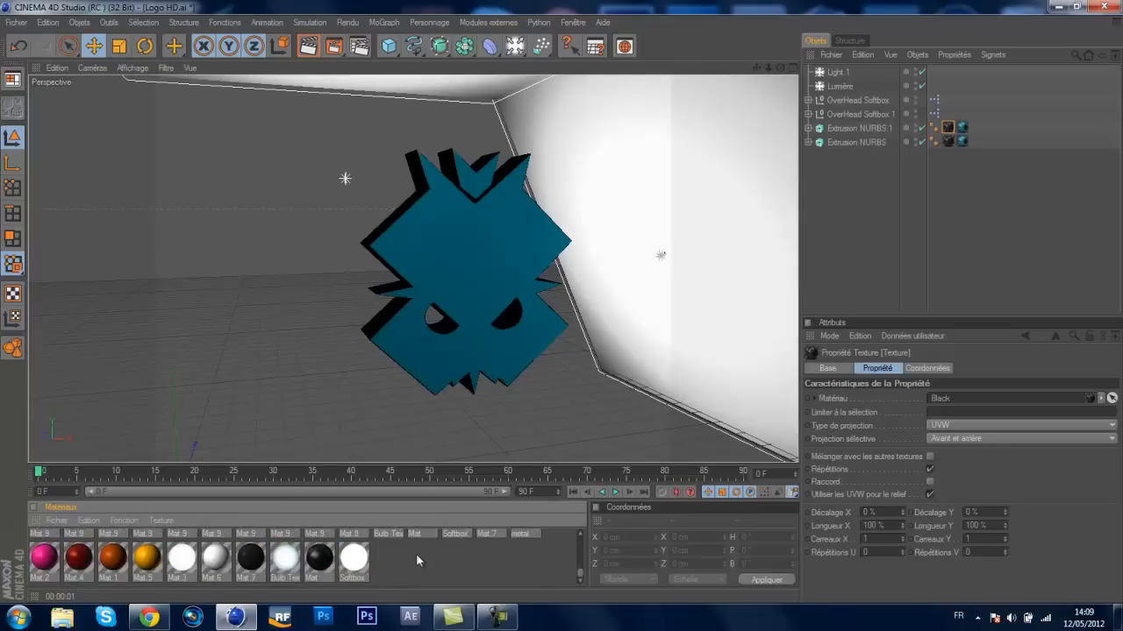
scroll(386, 539, up, 3)
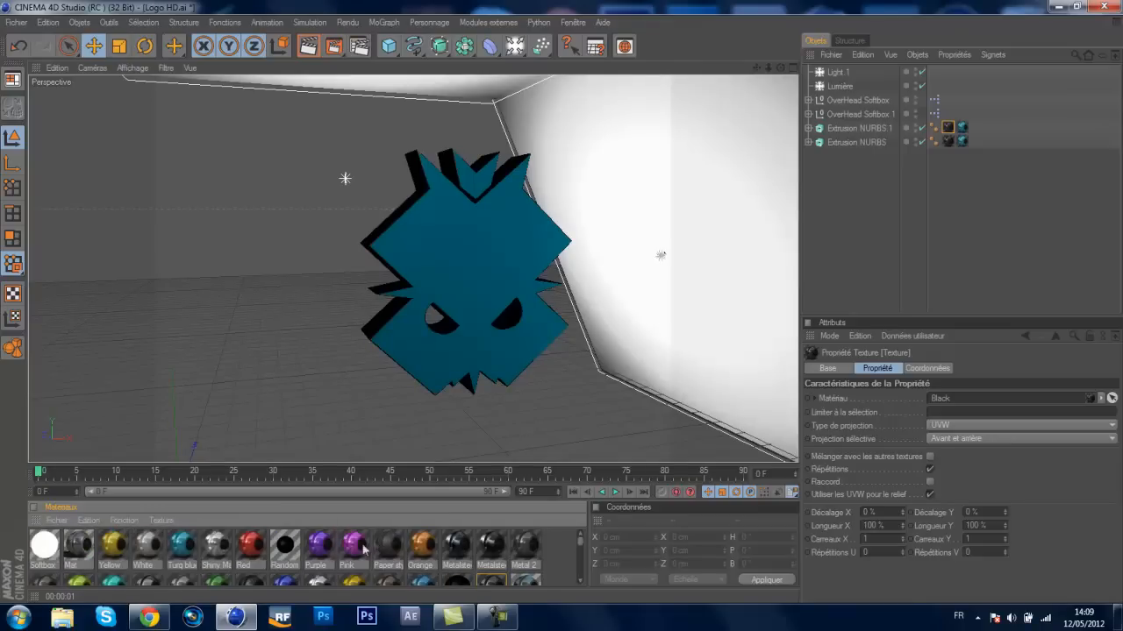
Set the render output size to the 1920 x 1200 screen preset in the render settings.
click(360, 48)
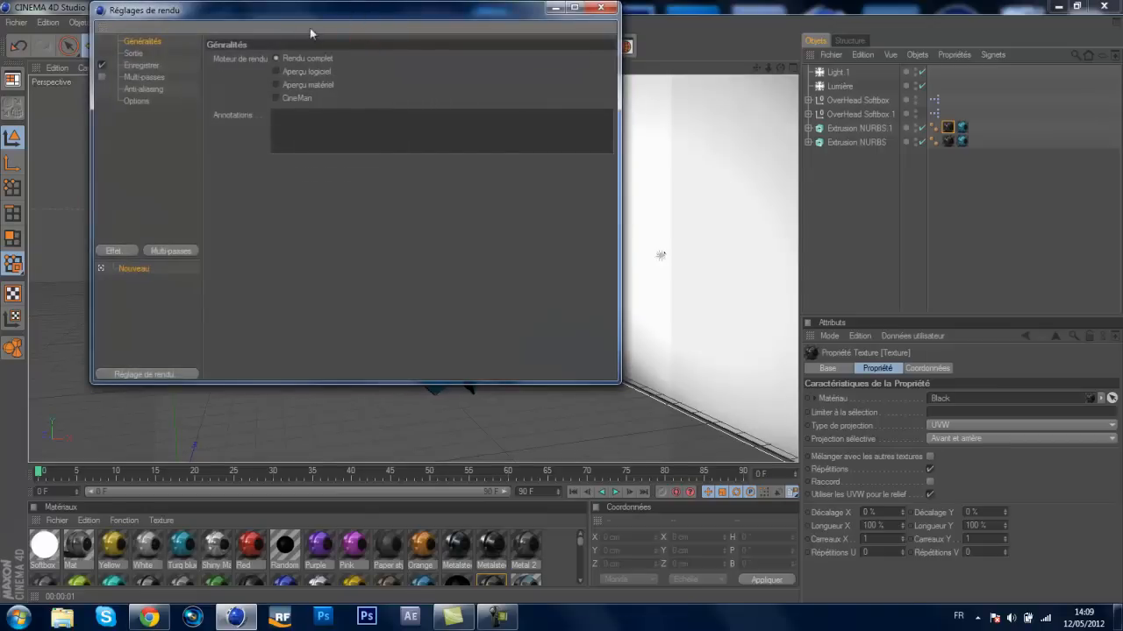
click(138, 65)
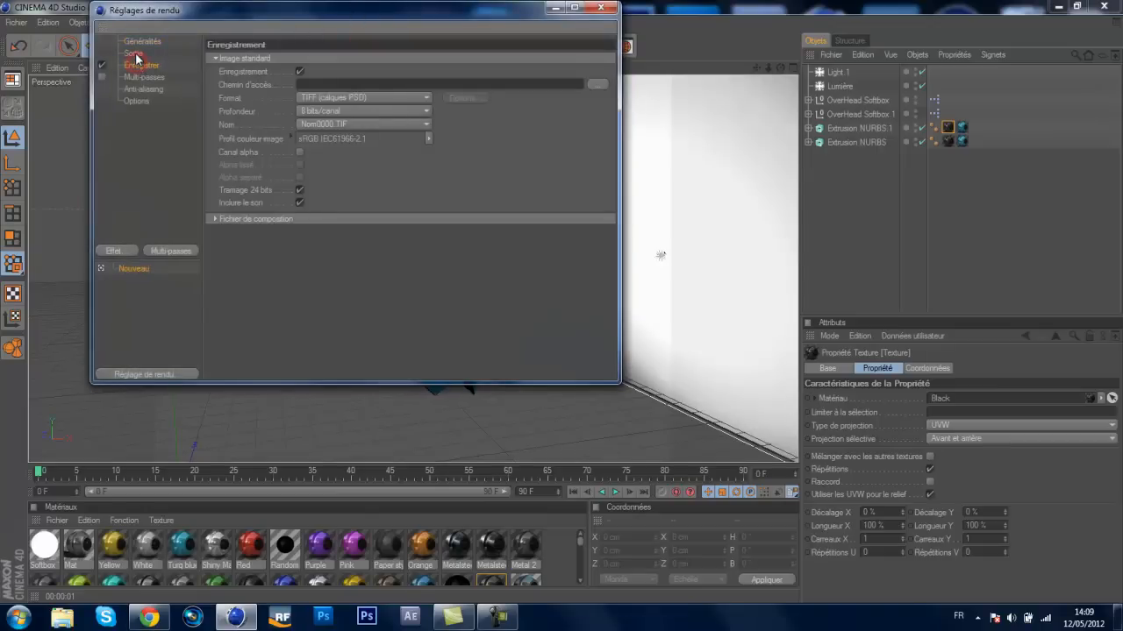
click(133, 54)
click(221, 58)
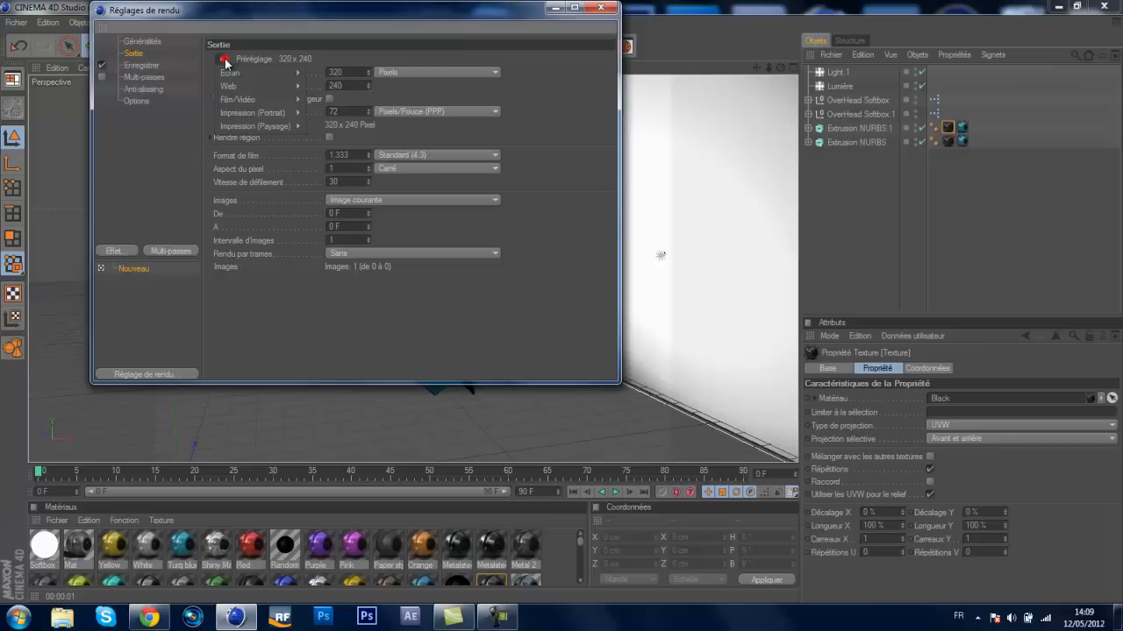
mouse_move(247, 75)
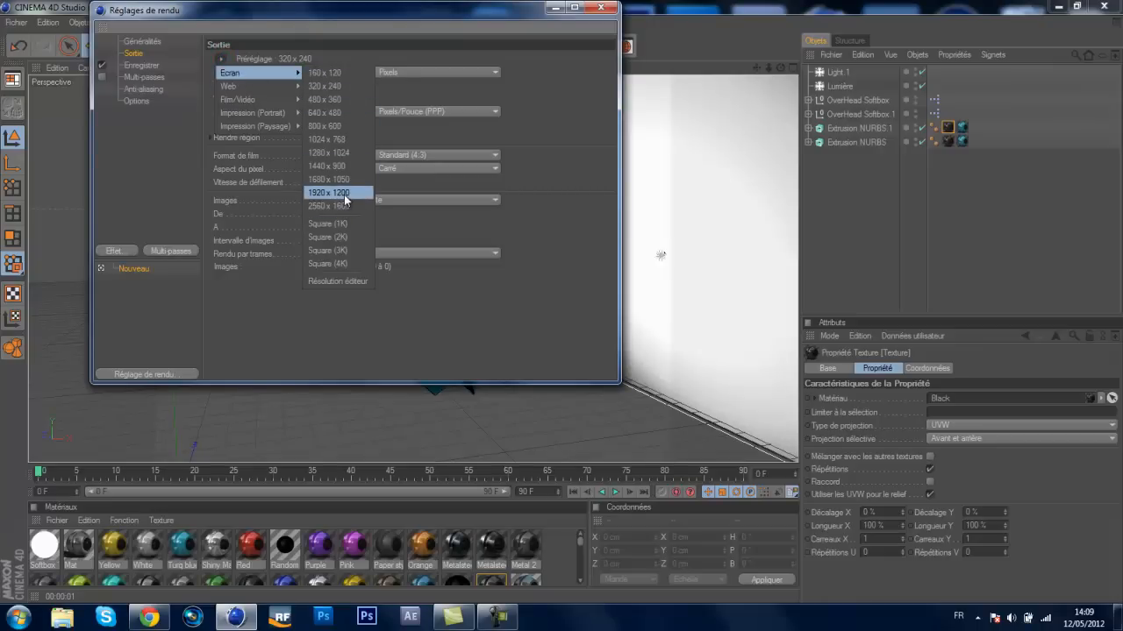
click(346, 199)
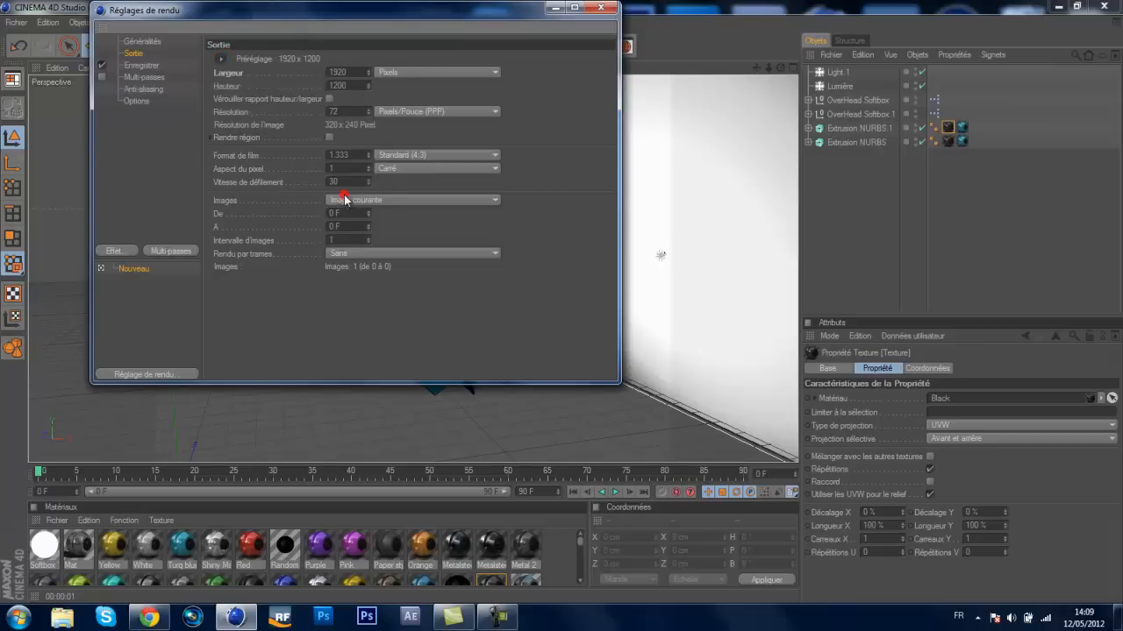
Set the saved image format to PNG and enable the alpha channel.
click(140, 67)
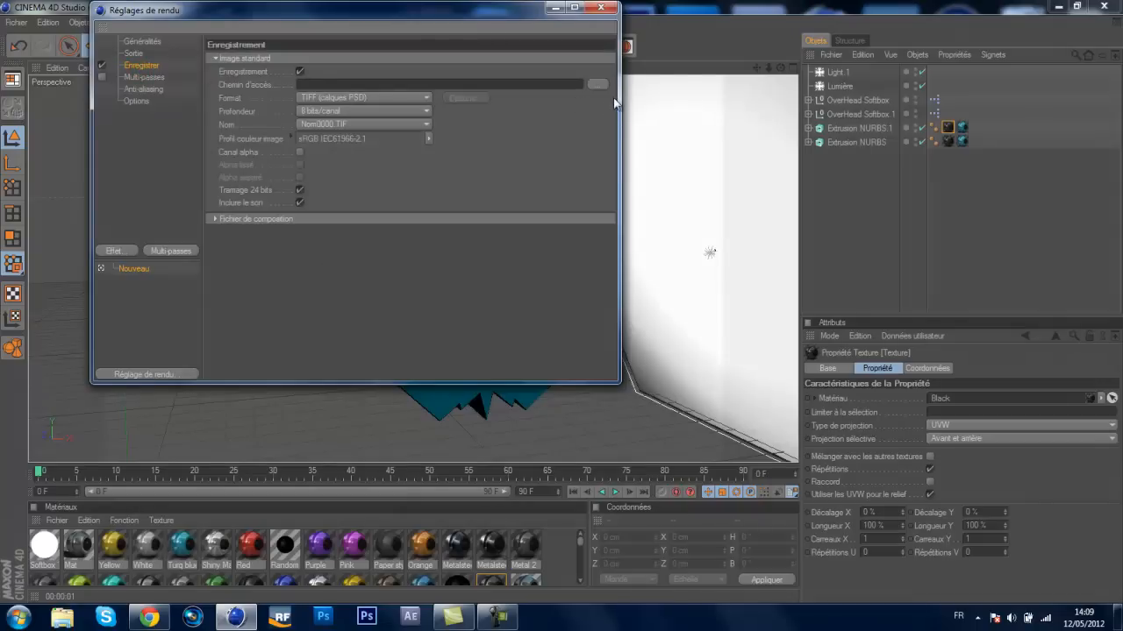
click(395, 97)
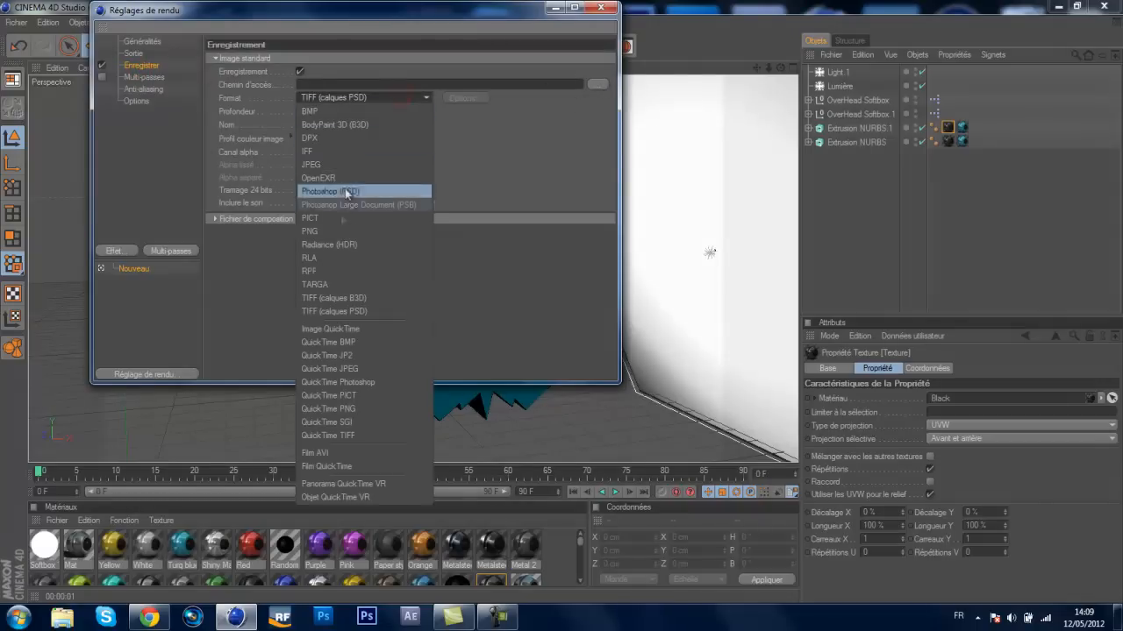
click(340, 237)
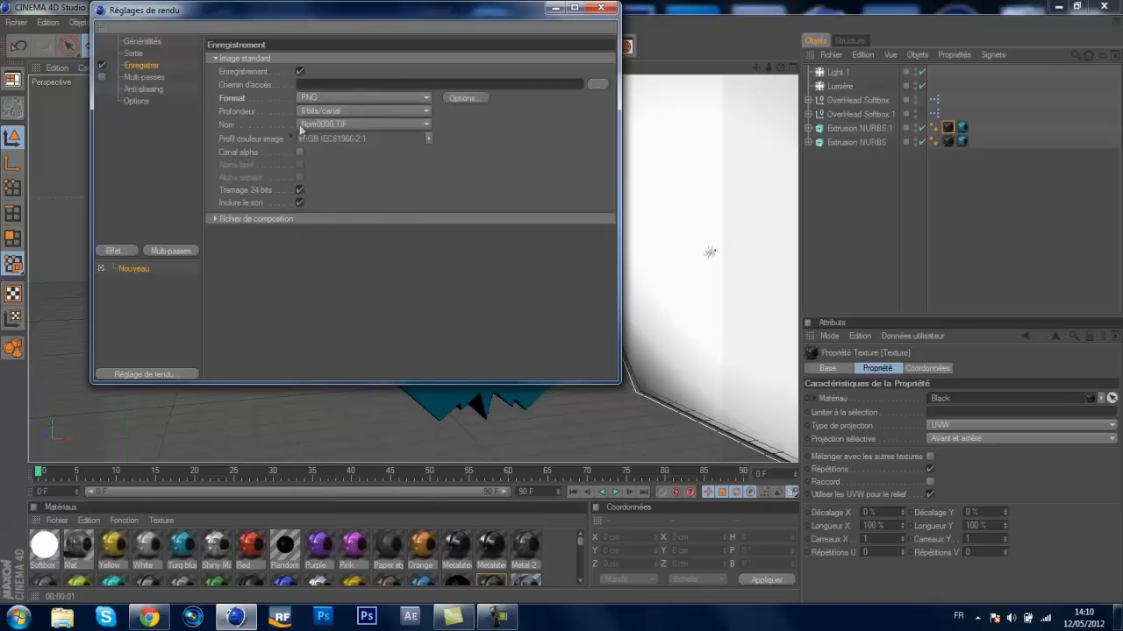
drag(494, 9, 916, 187)
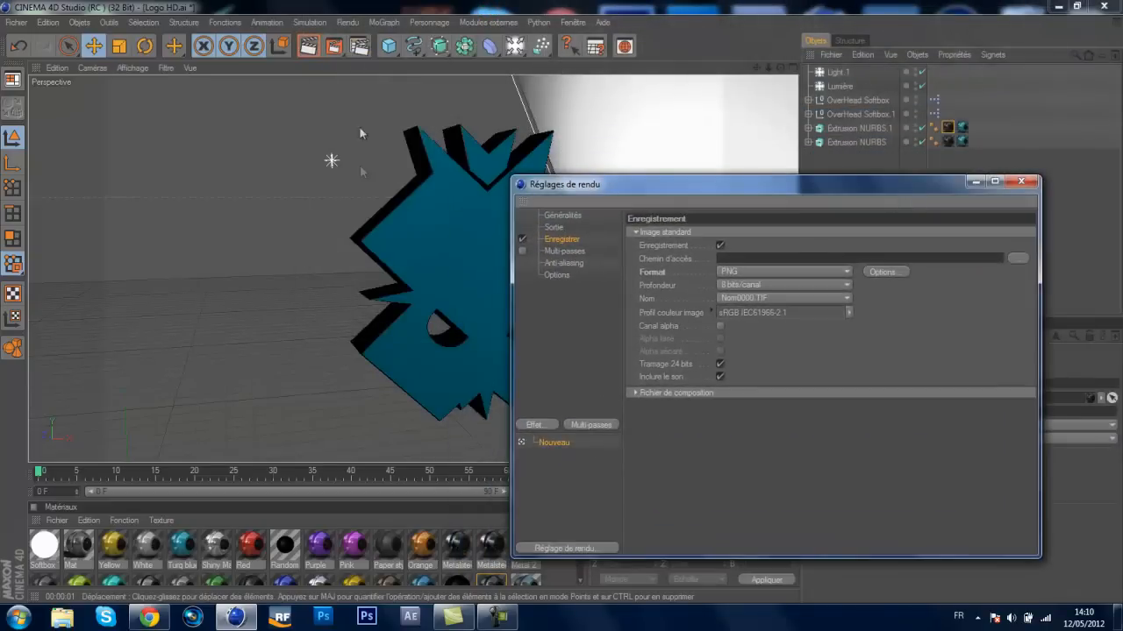
click(720, 326)
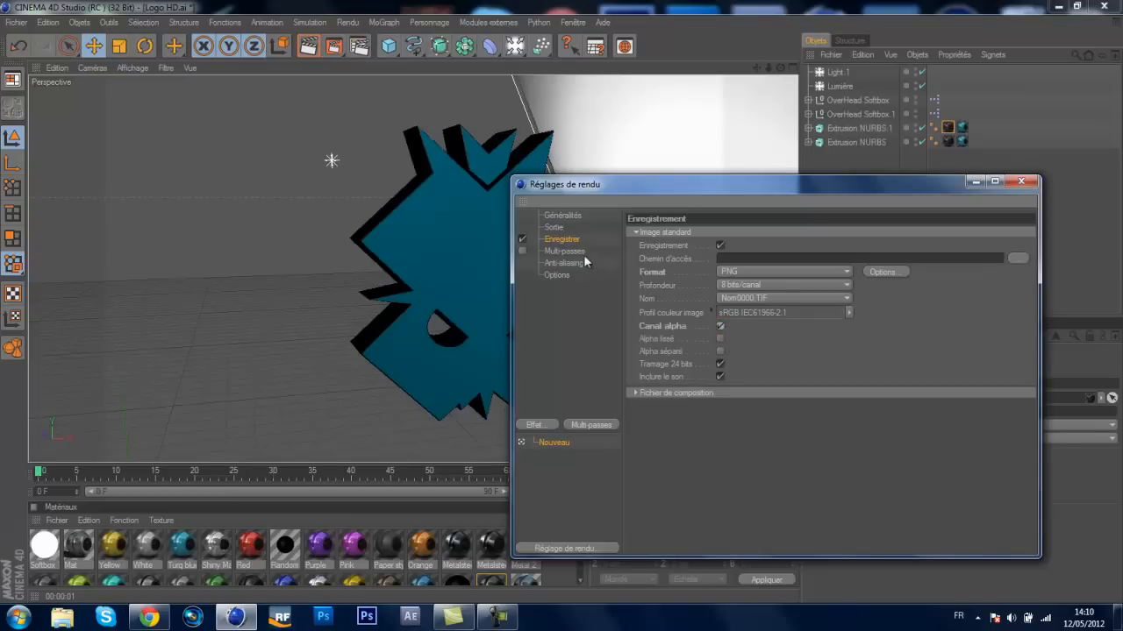
Set anti-aliasing to Au mieux with a maximum level of 2x2.
click(565, 251)
click(585, 264)
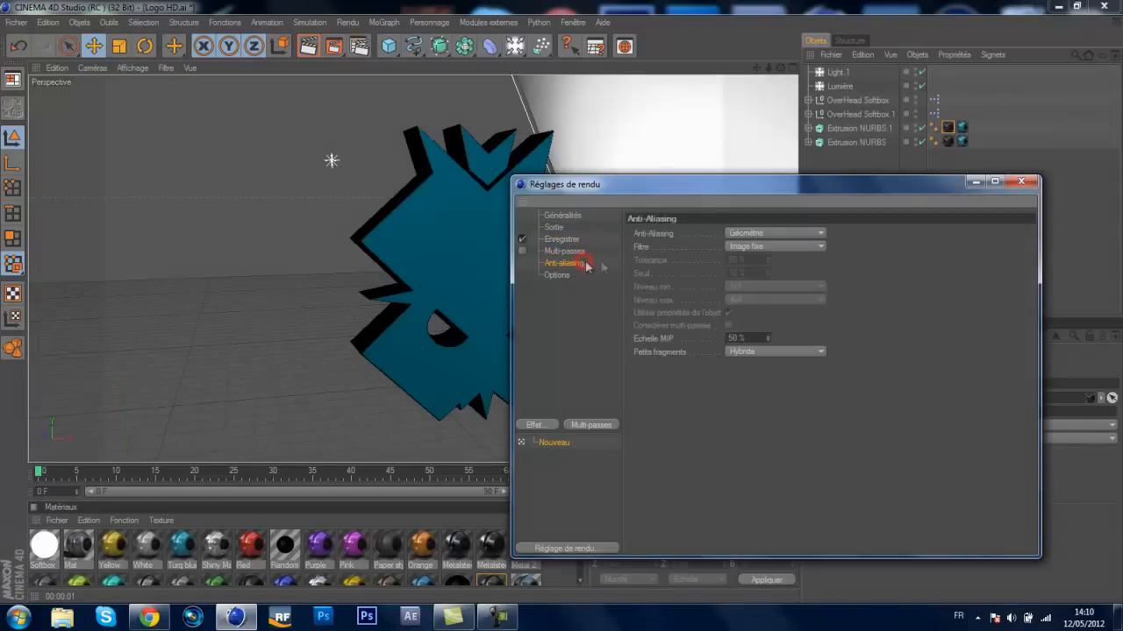
click(756, 234)
click(765, 273)
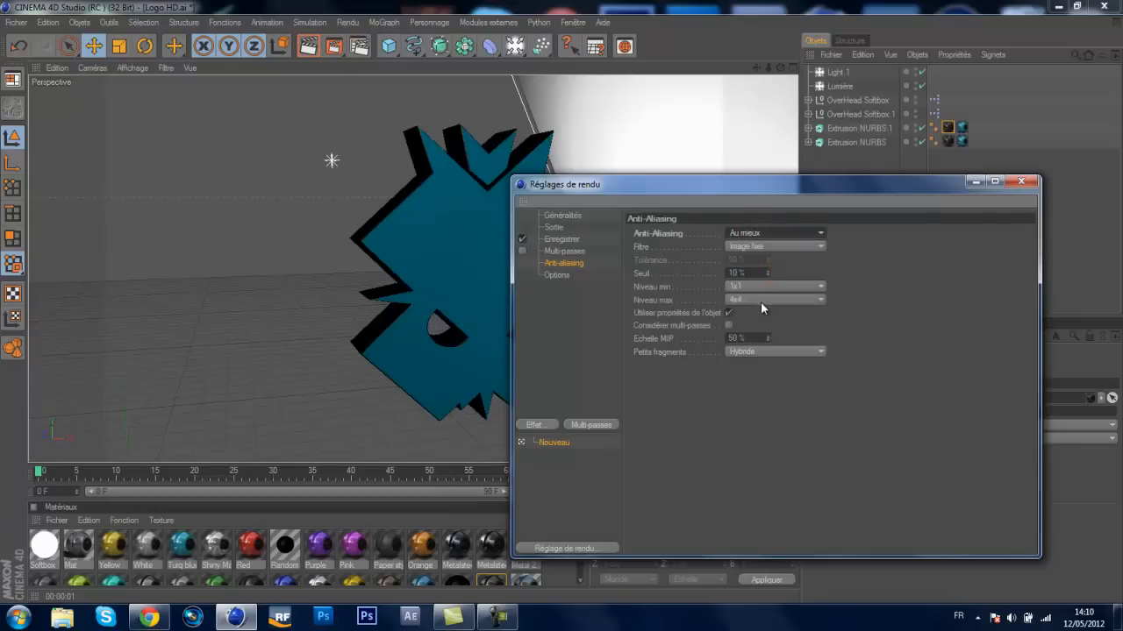
click(761, 302)
click(756, 323)
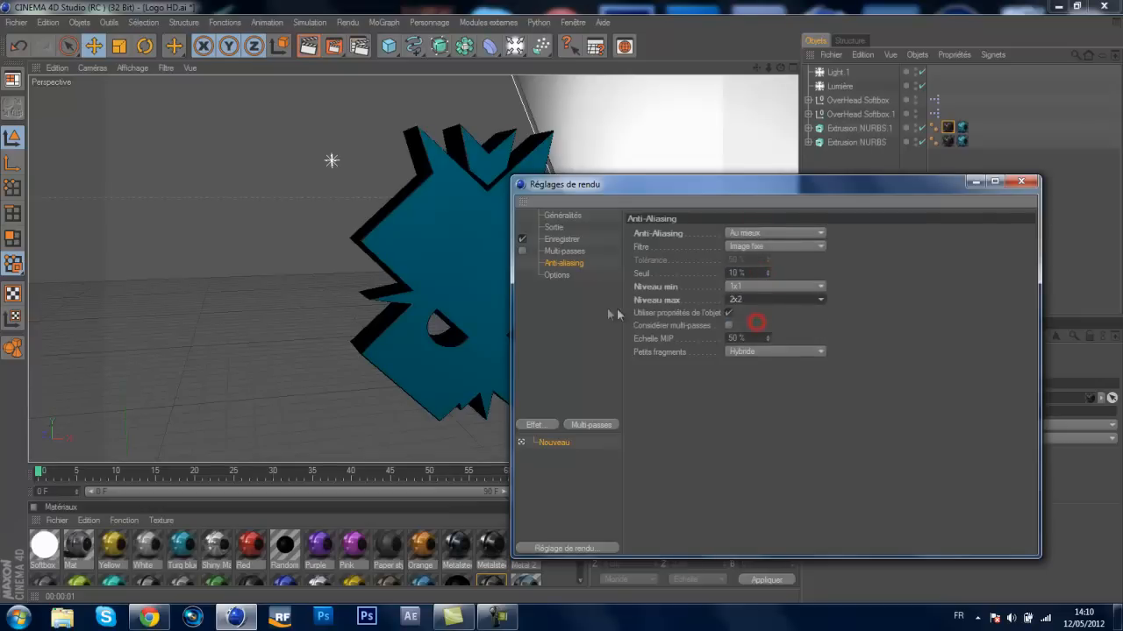
Add the Illumination globale and Occlusion ambiante effects to the render settings and close them.
click(535, 425)
click(568, 461)
click(539, 425)
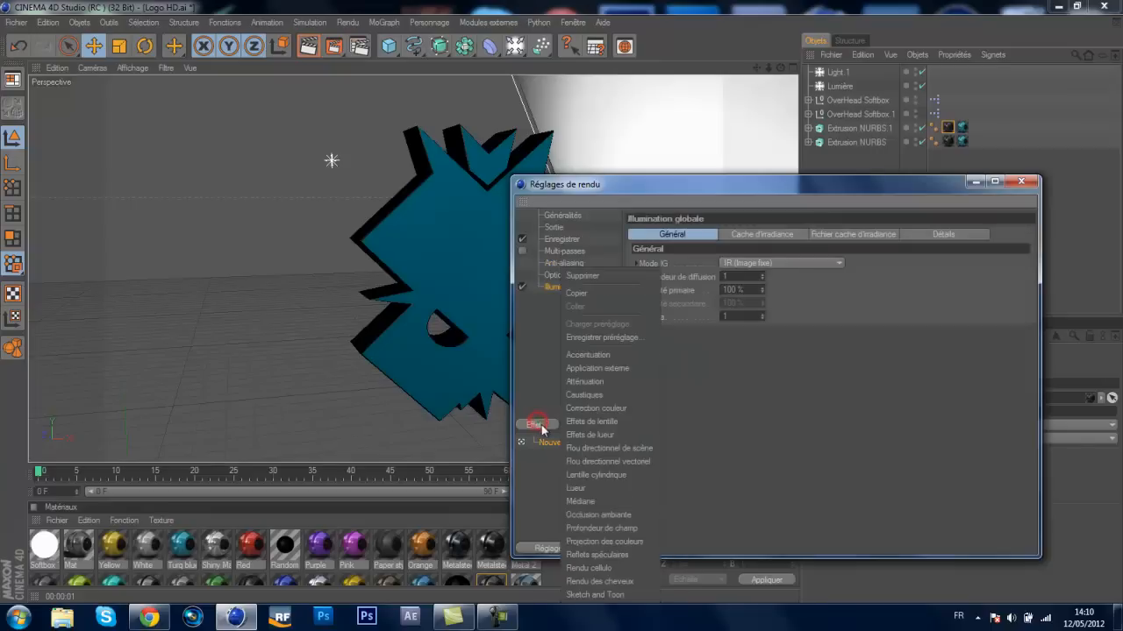
click(600, 515)
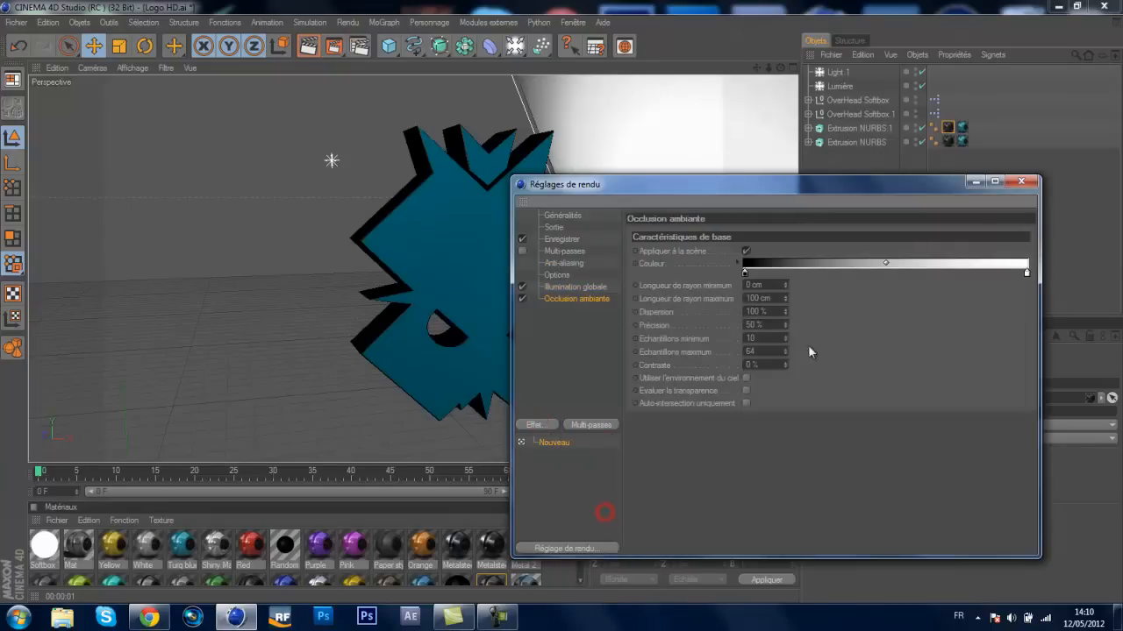
click(1021, 181)
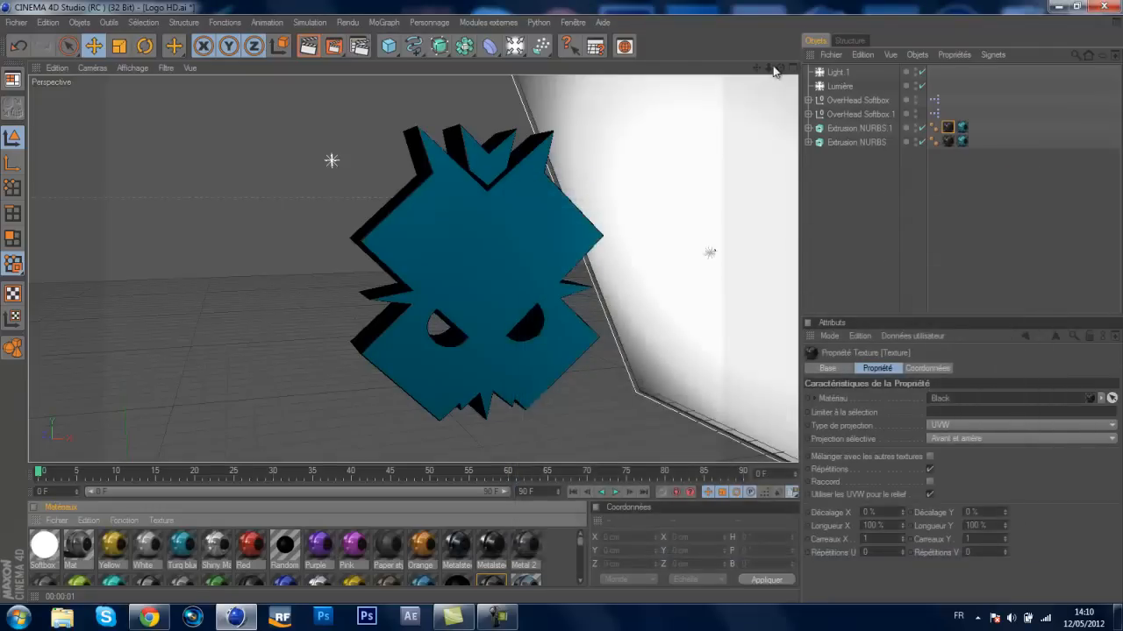
Add a Ciel object to the scene and render the perspective view to preview it, accepting the missing textures.
drag(760, 71, 567, 305)
click(515, 48)
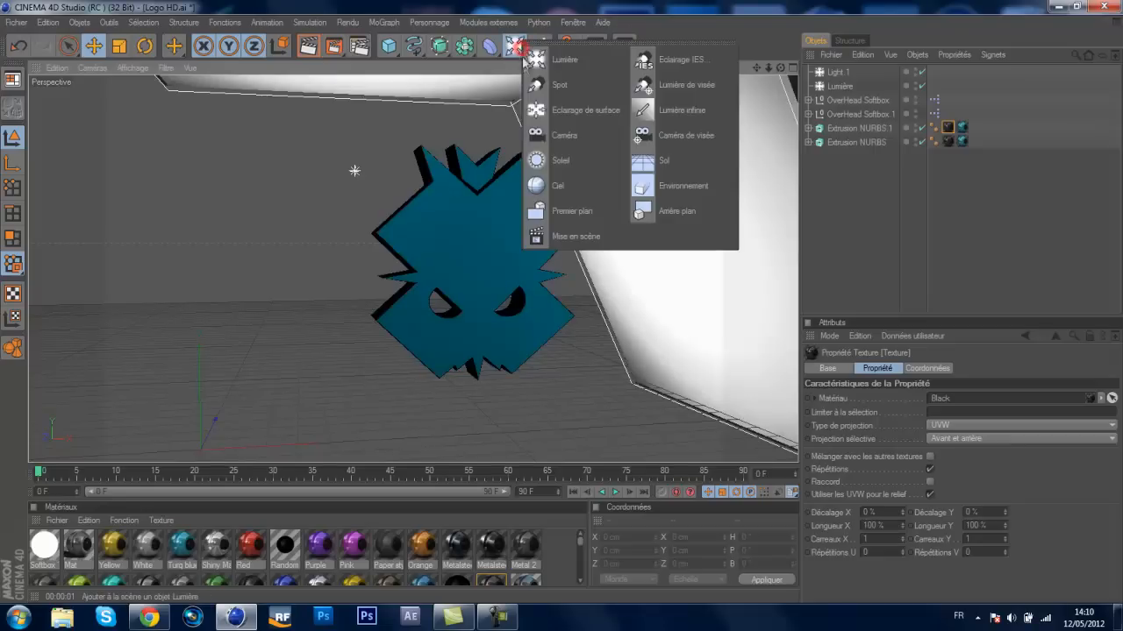
click(579, 188)
drag(769, 69, 734, 66)
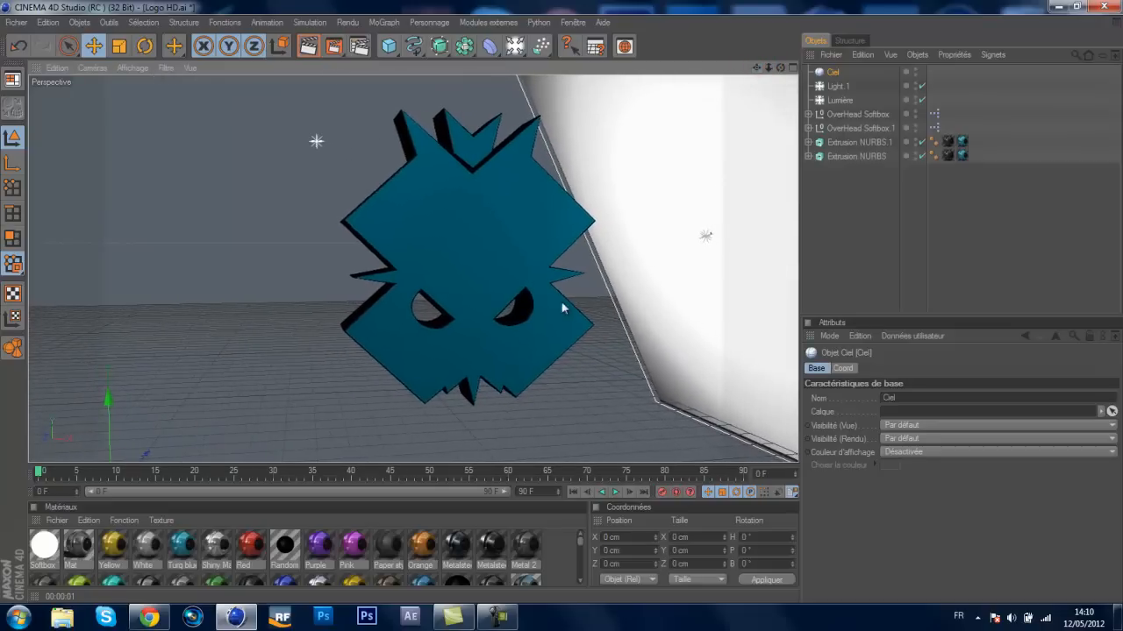
click(307, 45)
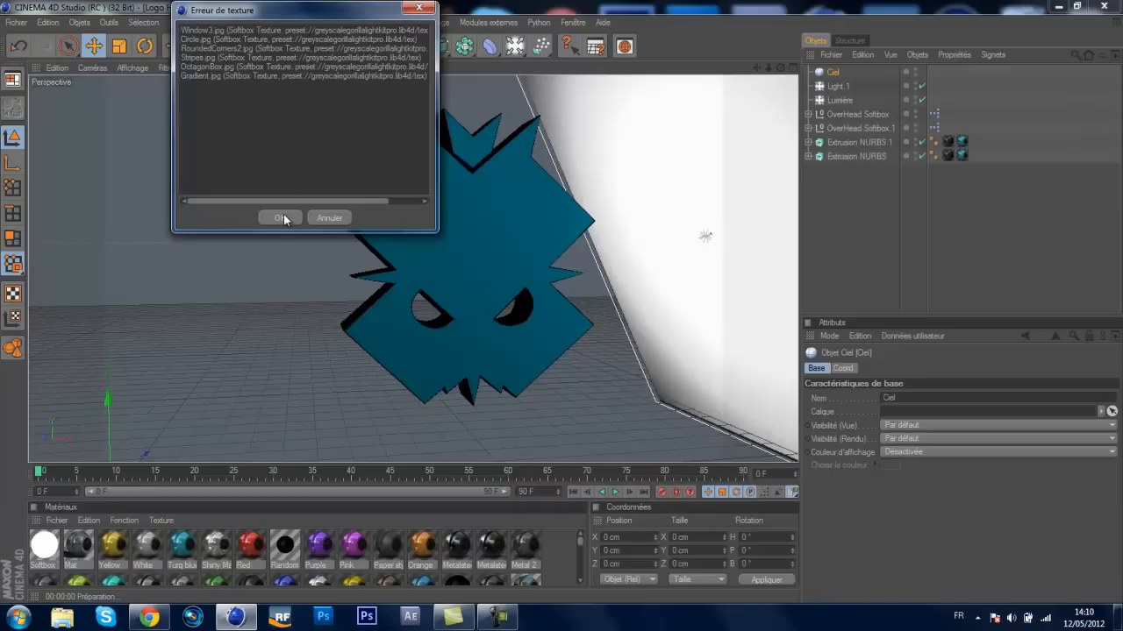
click(281, 218)
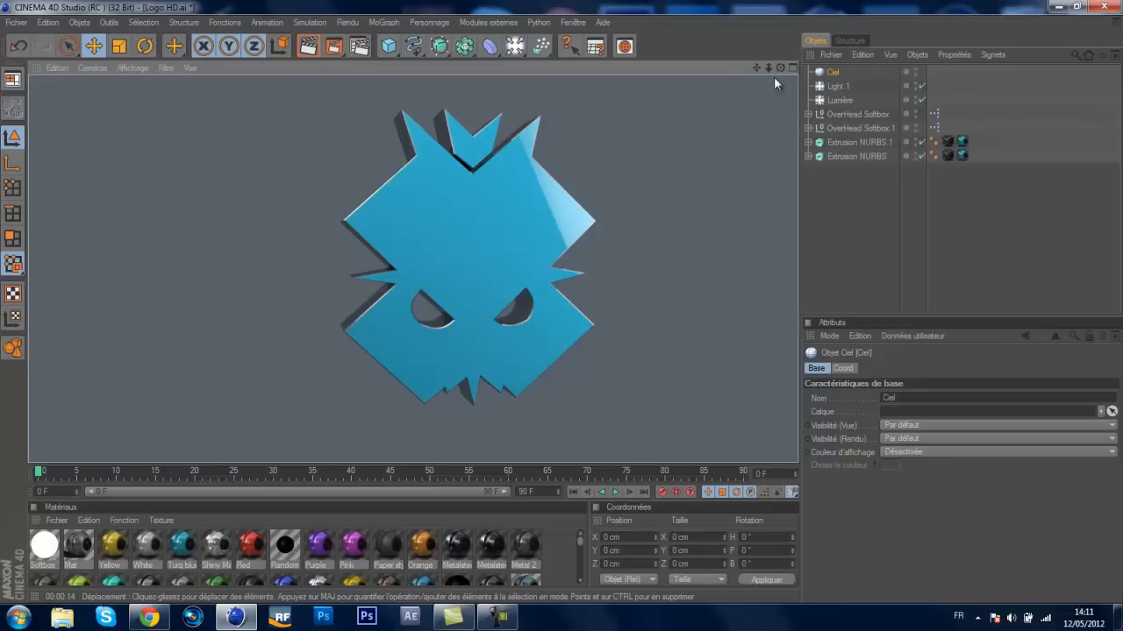
Delete the Ciel object from the scene, with the logo seen almost from the front.
drag(780, 68, 562, 303)
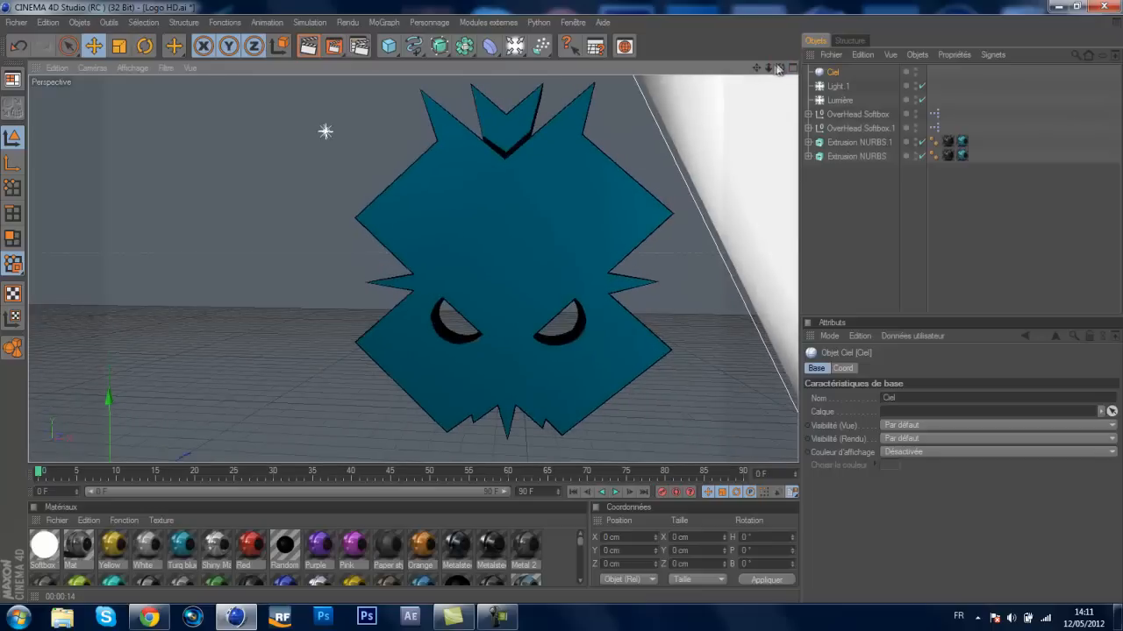
drag(768, 71, 558, 306)
click(833, 73)
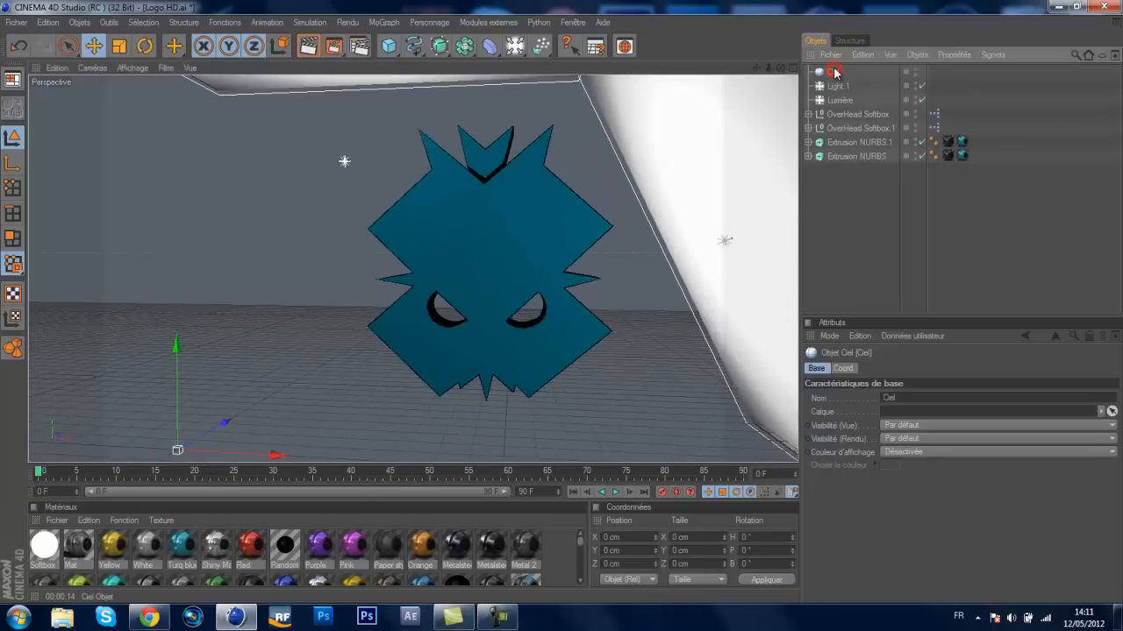
key(Delete)
Render the near-frontal perspective view to preview the logo without the sky, accepting the missing textures.
click(307, 46)
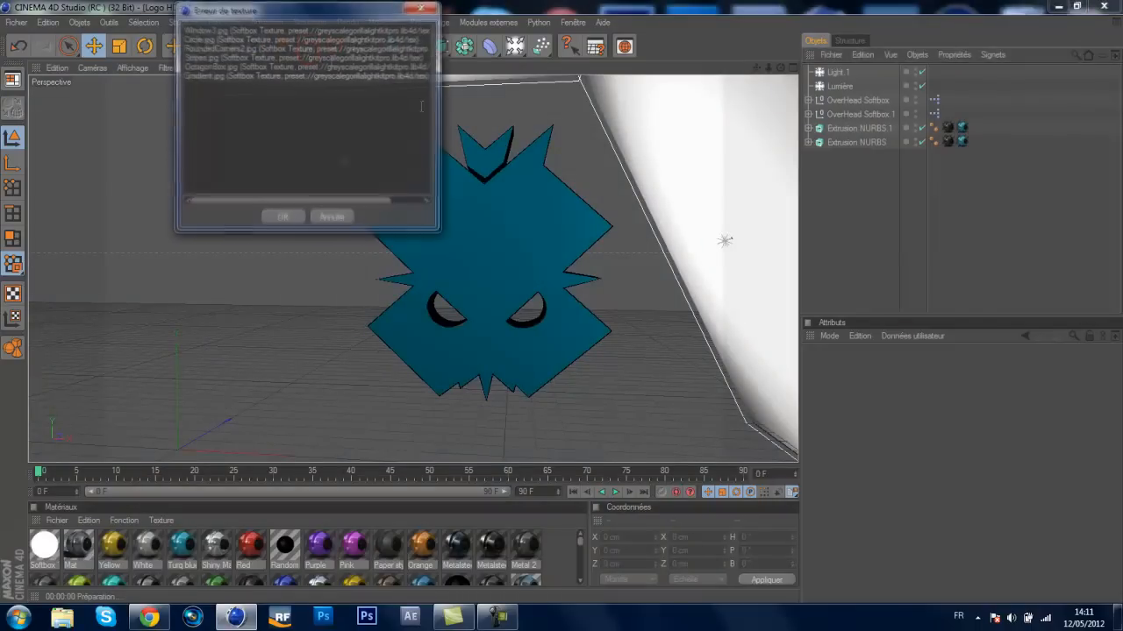
click(281, 217)
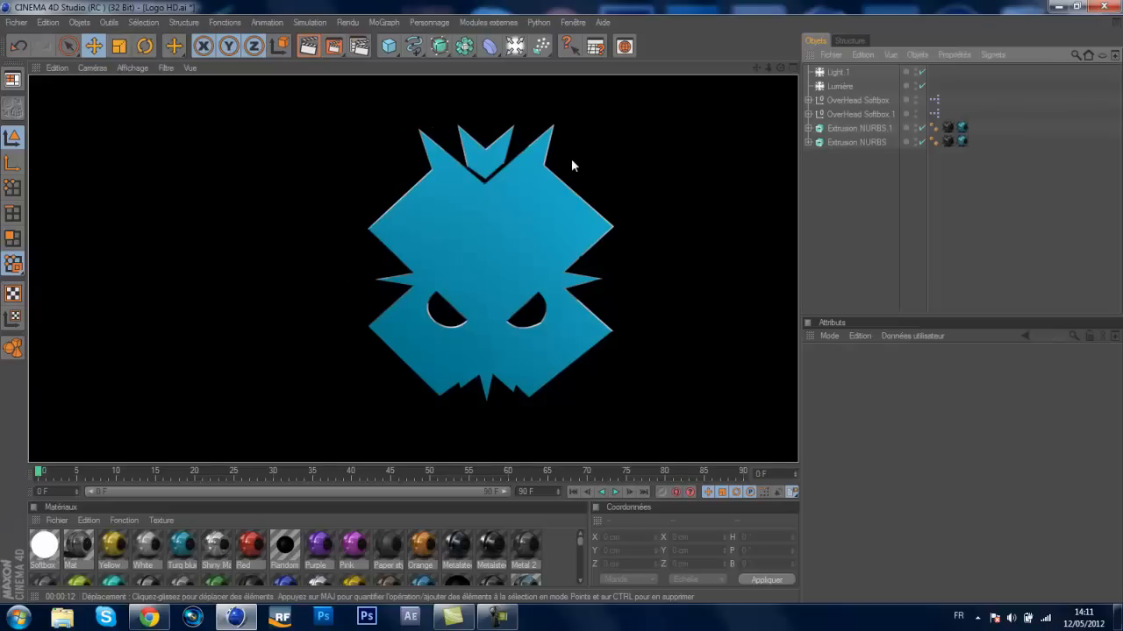
click(637, 214)
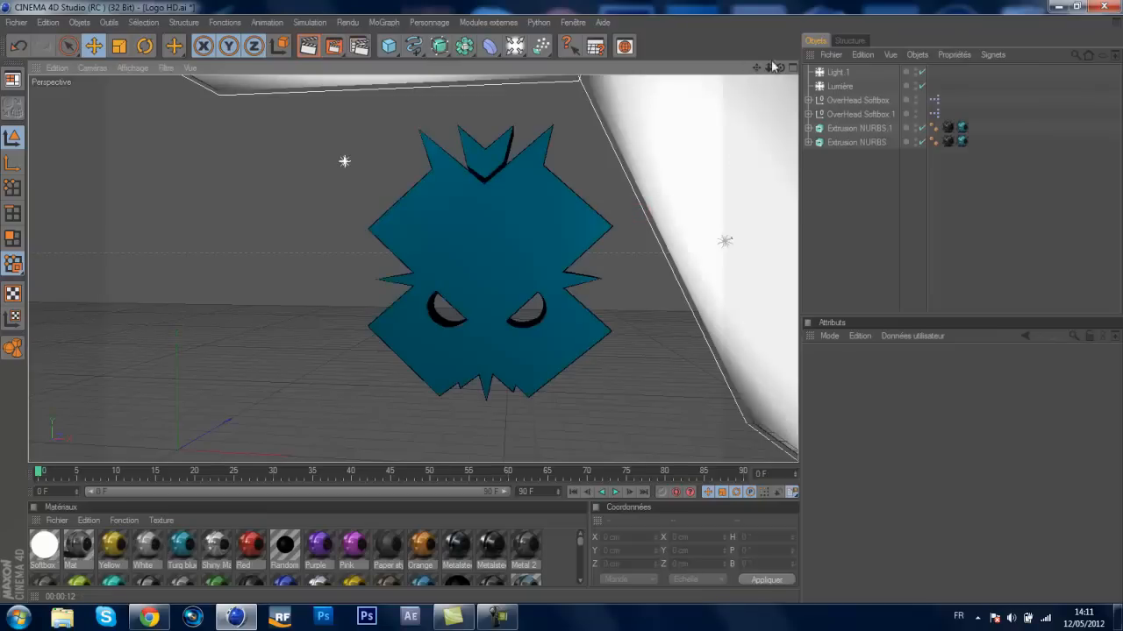
drag(780, 69, 563, 308)
drag(767, 69, 553, 304)
drag(757, 68, 562, 303)
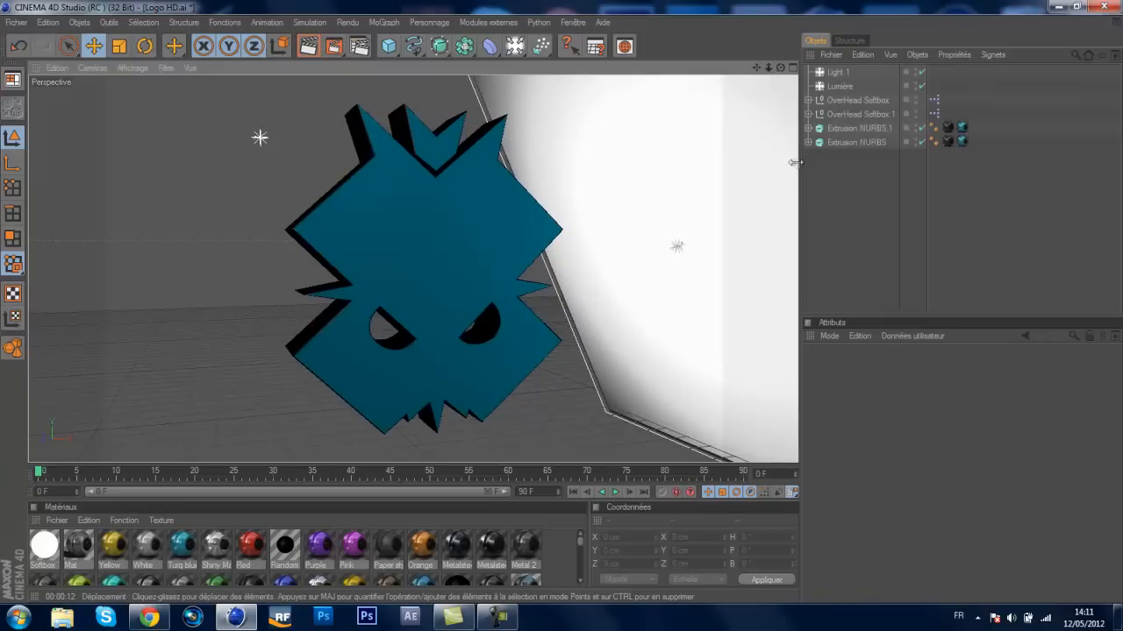
mouse_move(524, 342)
alt+mouse_down()
mouse_move(494, 342)
mouse_move(523, 359)
alt+mouse_up()
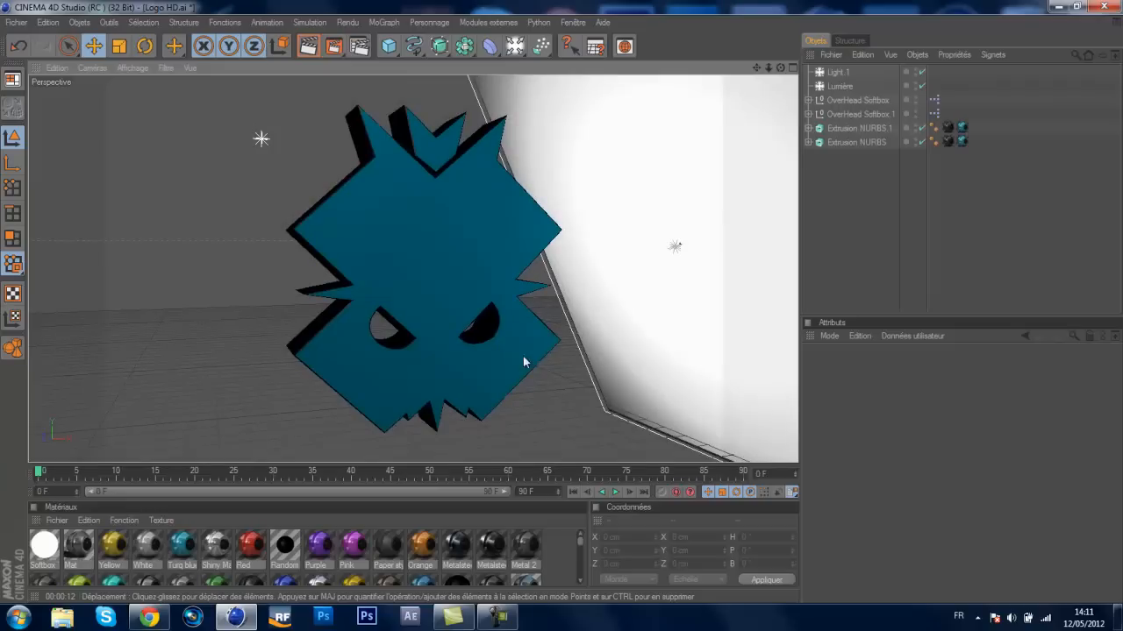
mouse_move(579, 542)
mouse_down()
mouse_move(582, 575)
mouse_move(588, 546)
mouse_up()
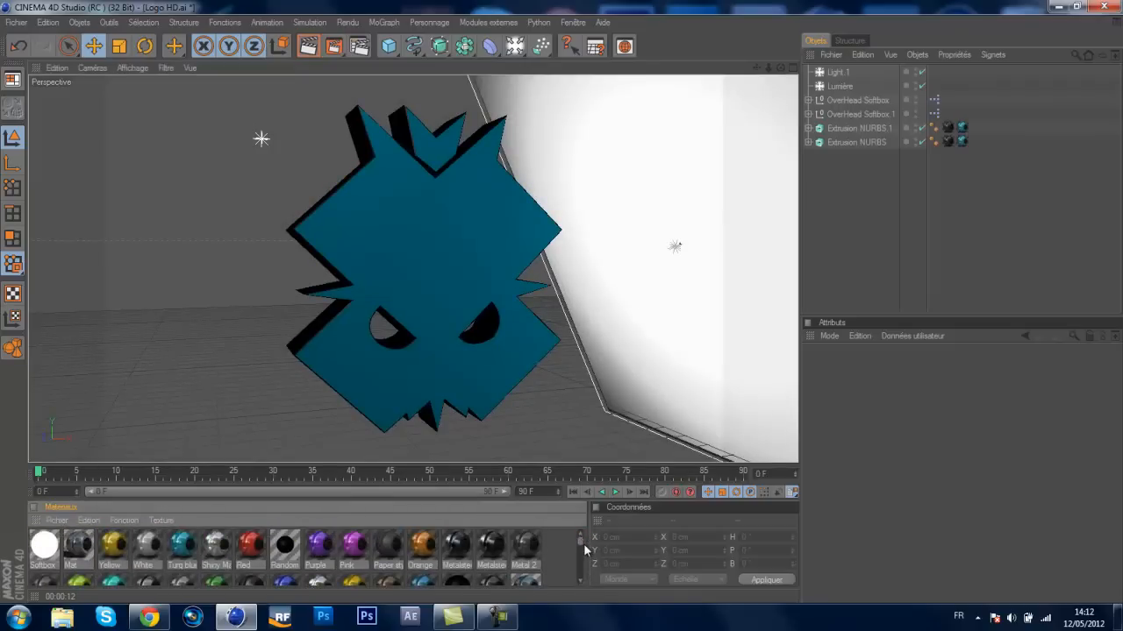
drag(584, 543, 575, 573)
click(496, 618)
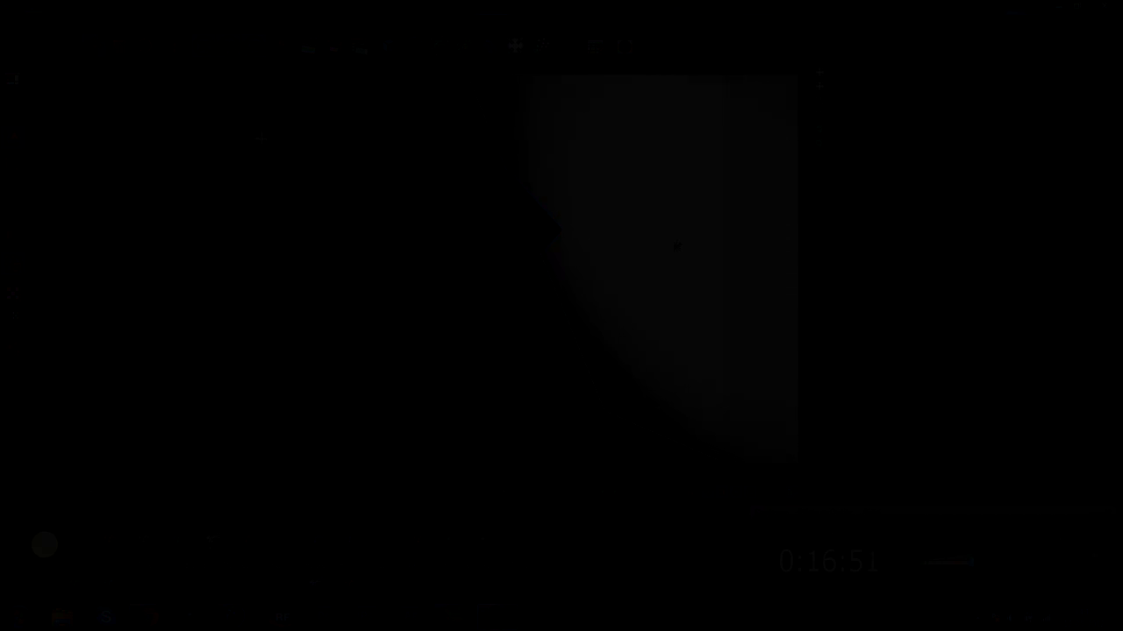